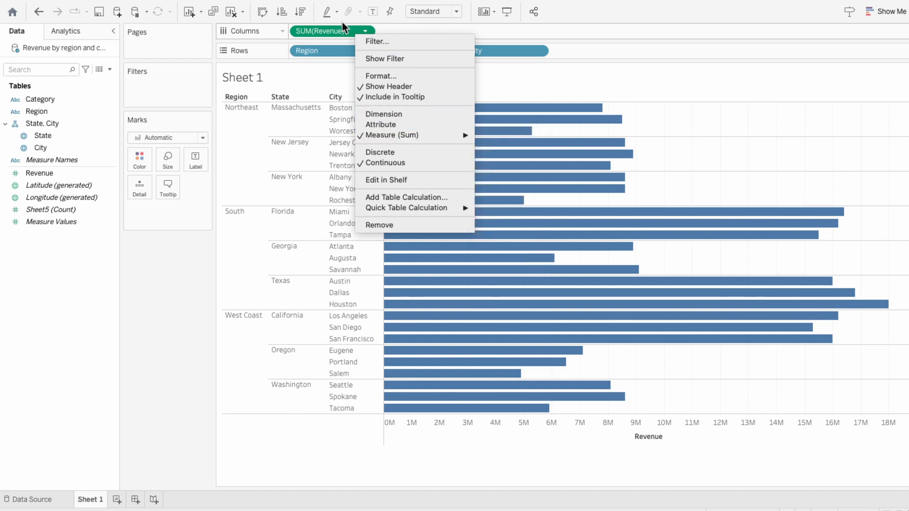
pyautogui.click(334, 32)
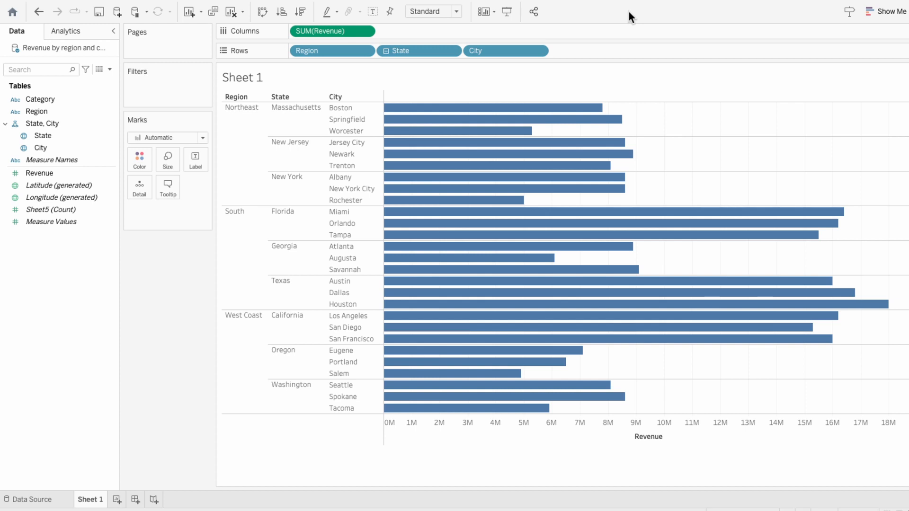
pyautogui.click(879, 10)
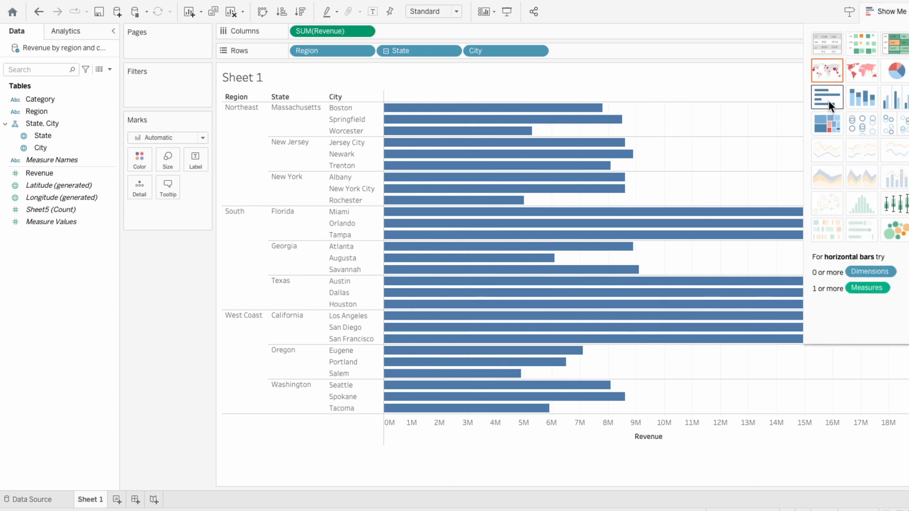
pyautogui.click(871, 13)
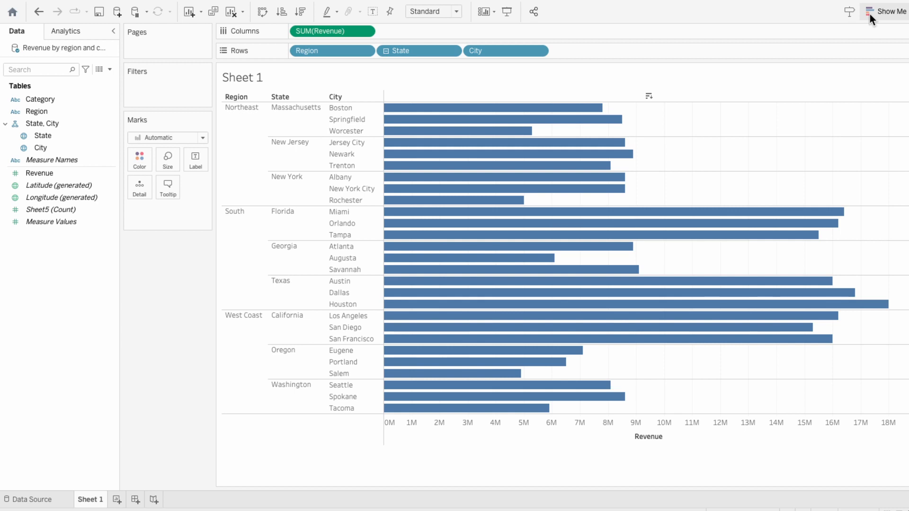
# Hide the header of the Revenue axis in the bar chart.
pyautogui.rightClick(564, 421)
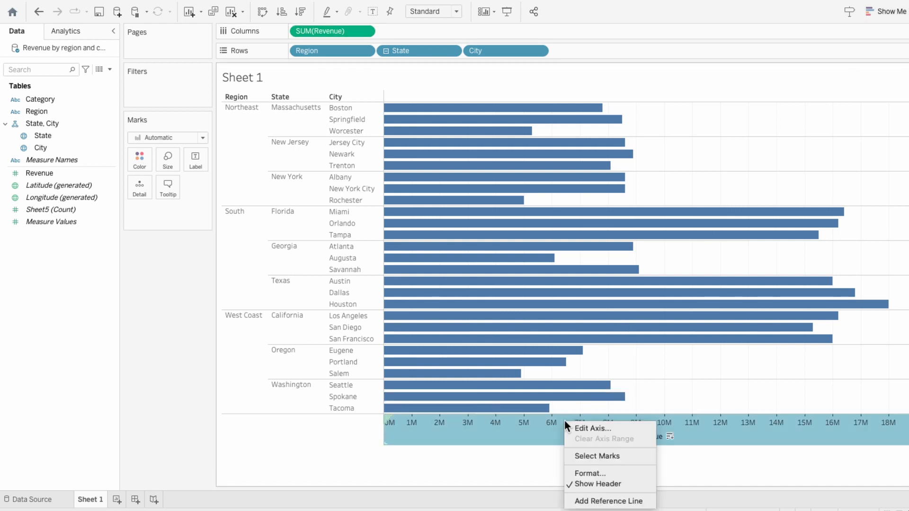
pyautogui.click(599, 483)
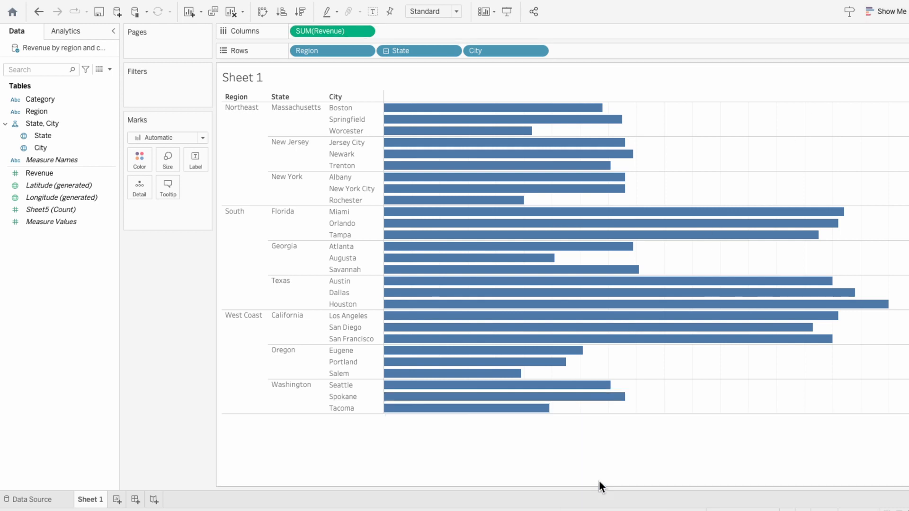
# Create a set named Region Set from the Region field that uses all values.
pyautogui.rightClick(53, 113)
pyautogui.moveTo(106, 194)
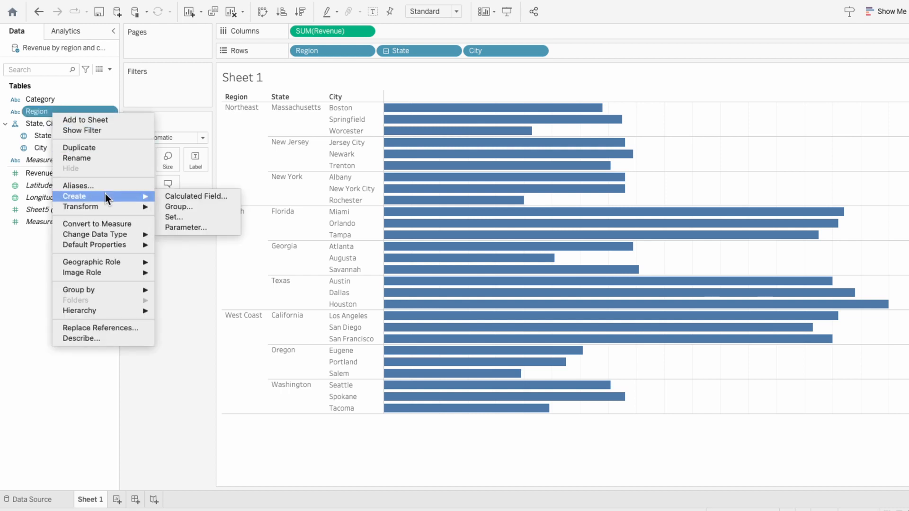
pyautogui.click(175, 216)
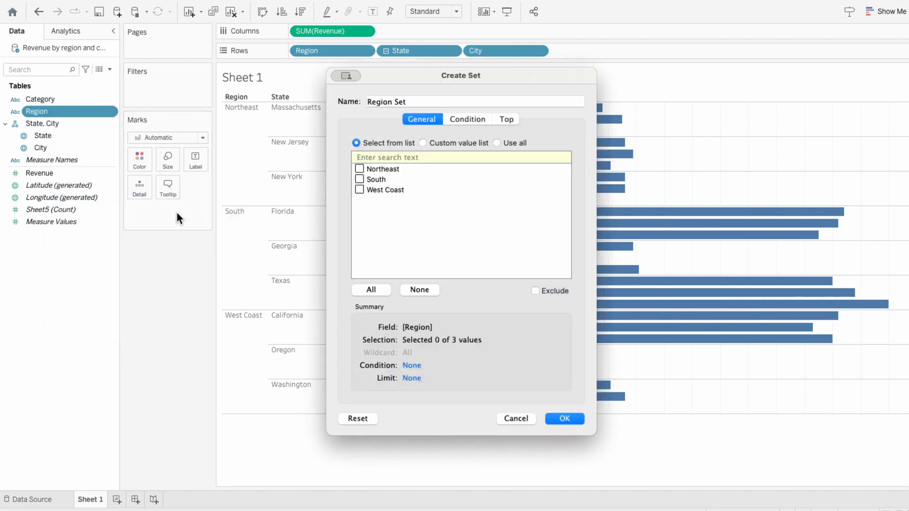
pyautogui.click(496, 143)
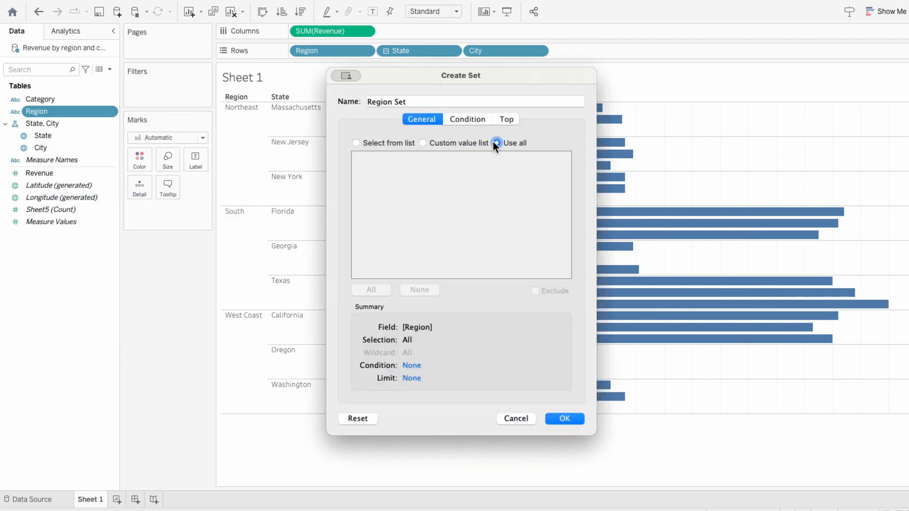
pyautogui.click(566, 419)
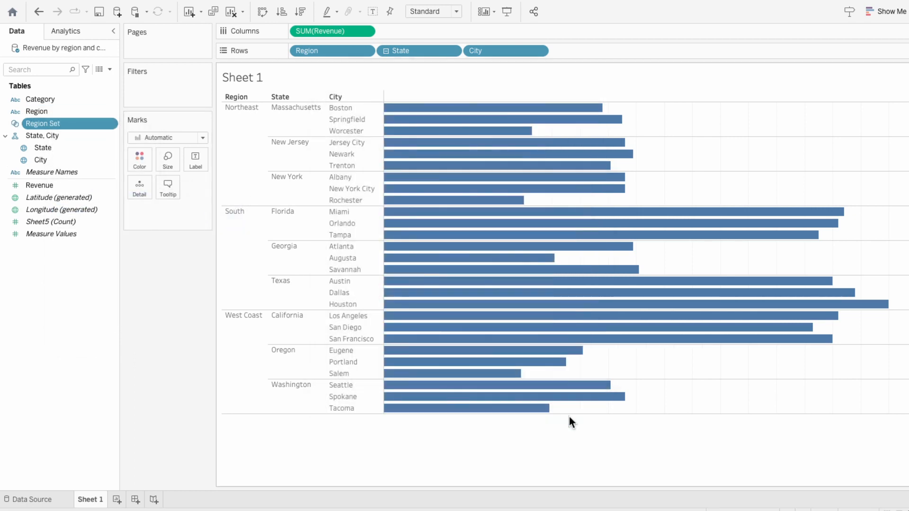
# Start a calculated field from the State field and name it "State:".
pyautogui.rightClick(63, 149)
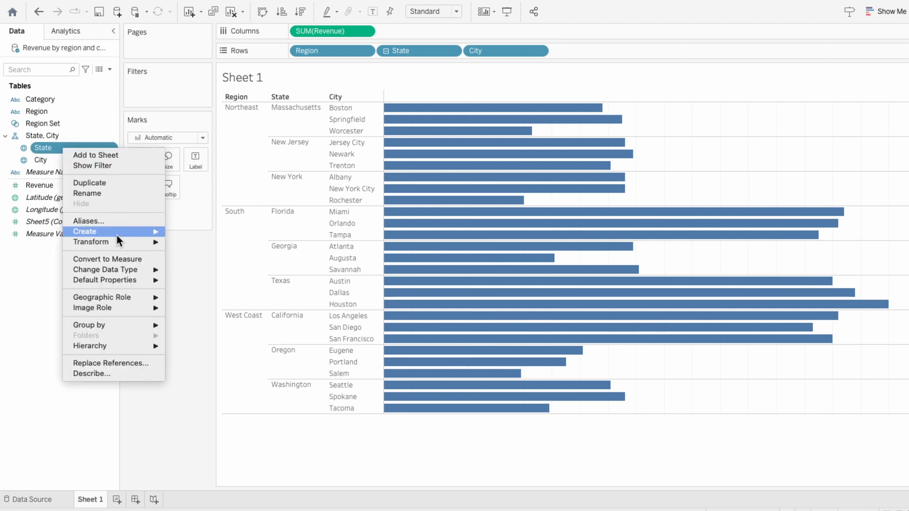
pyautogui.moveTo(129, 232)
pyautogui.click(223, 231)
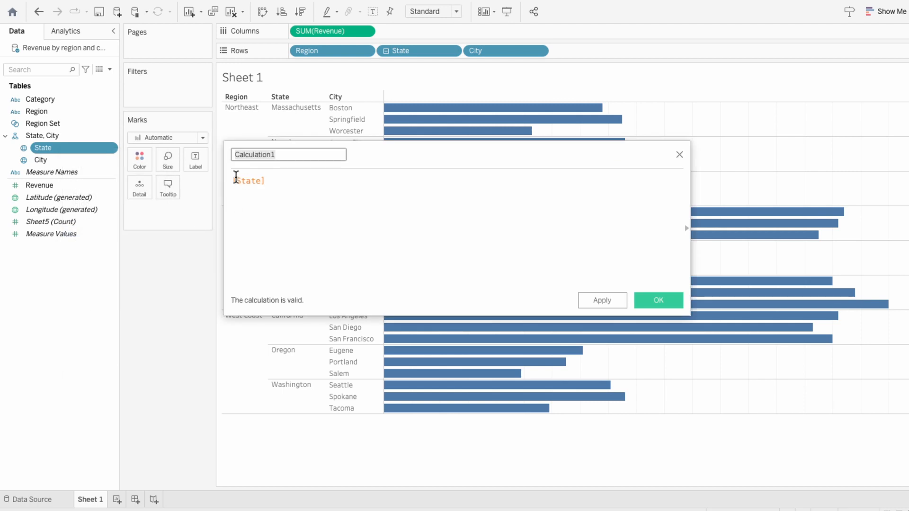
pyautogui.write('State:')
# Define the State: calculation as IF [Region Set] THEN [State] ELSE '' END and save it.
pyautogui.click(235, 180)
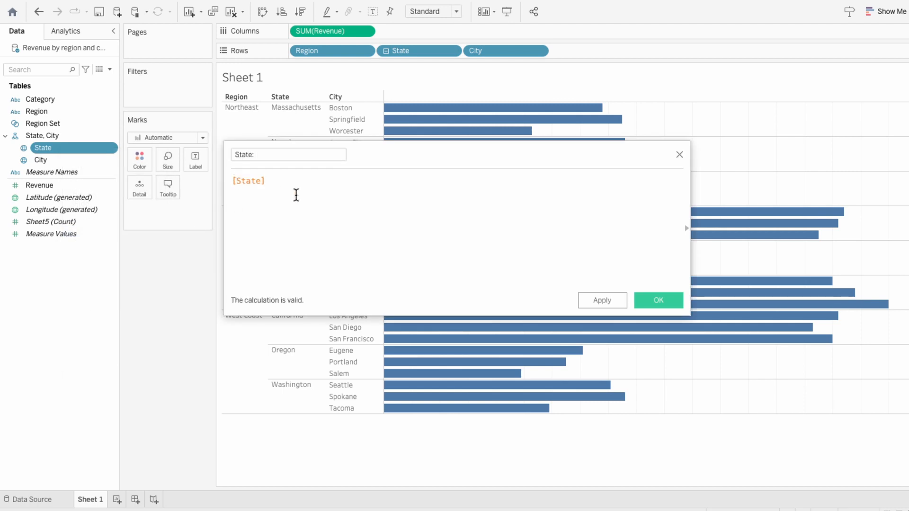
pyautogui.write('IF reg')
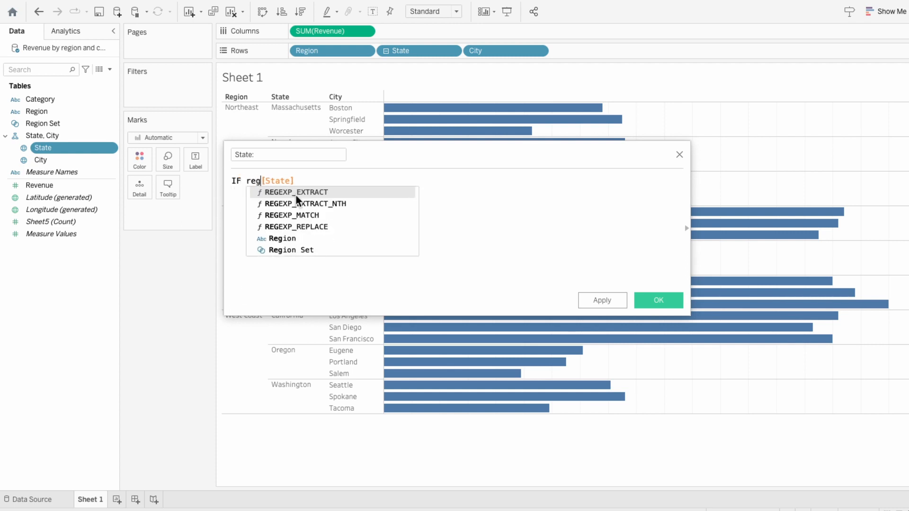
pyautogui.press('Down')
pyautogui.press('Down')
pyautogui.press('Down')
pyautogui.press('Down')
pyautogui.press('Down')
pyautogui.press('Return')
pyautogui.press('Return')
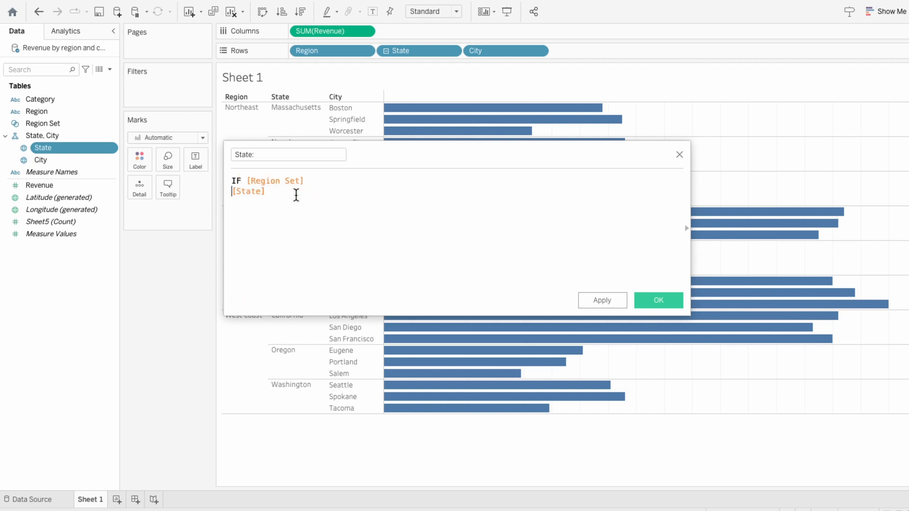
pyautogui.write('THEN')
pyautogui.click(296, 195)
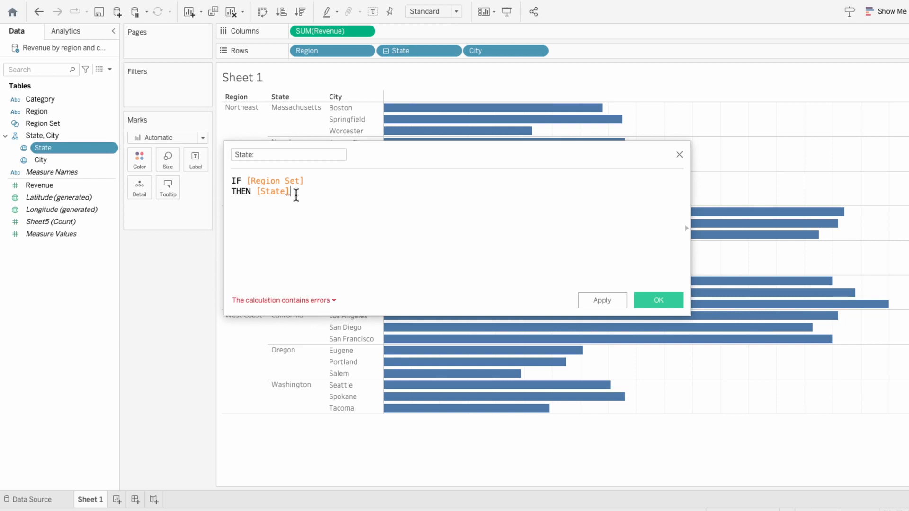
pyautogui.write("ELSE '' END")
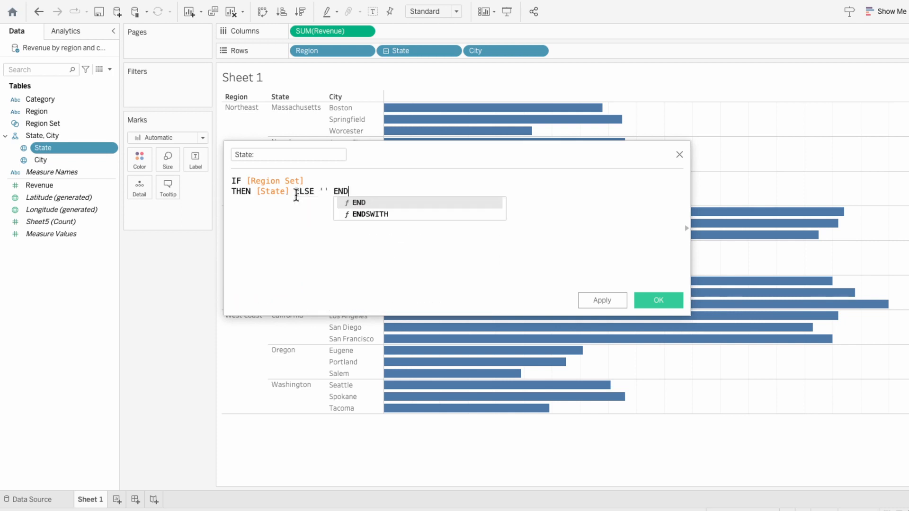
pyautogui.click(658, 300)
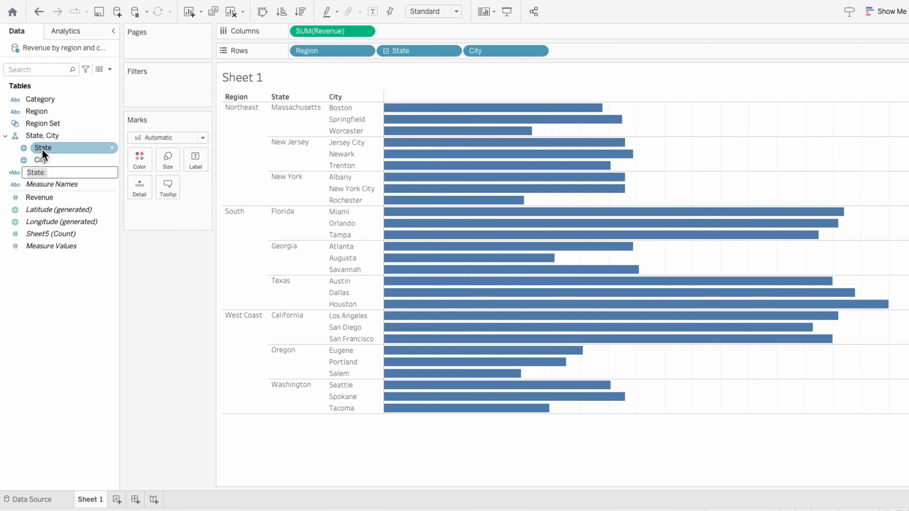
# Create a set from the calculated State: field that uses all values.
pyautogui.click(58, 173)
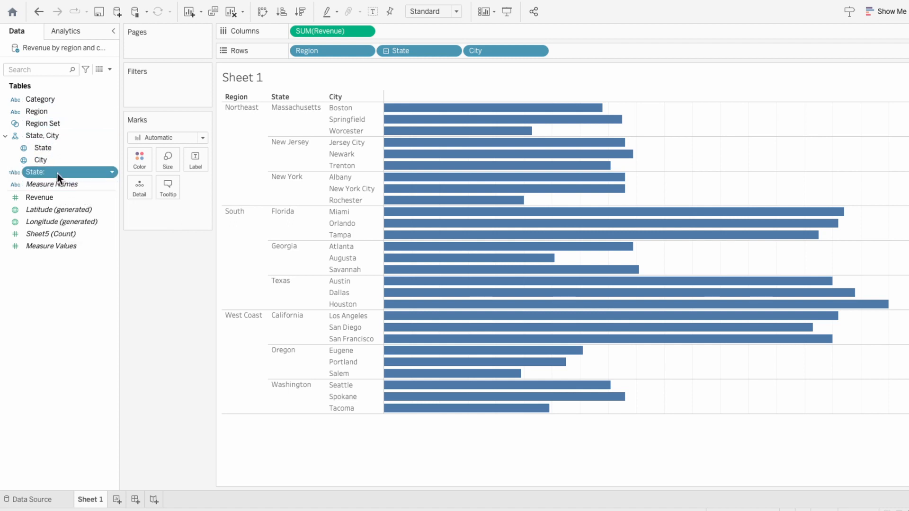
pyautogui.rightClick(58, 174)
pyautogui.moveTo(130, 305)
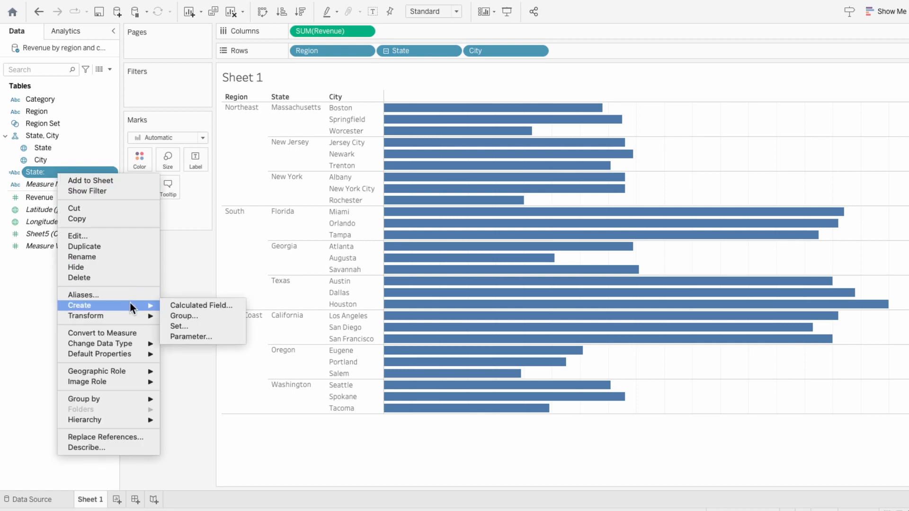
pyautogui.click(175, 326)
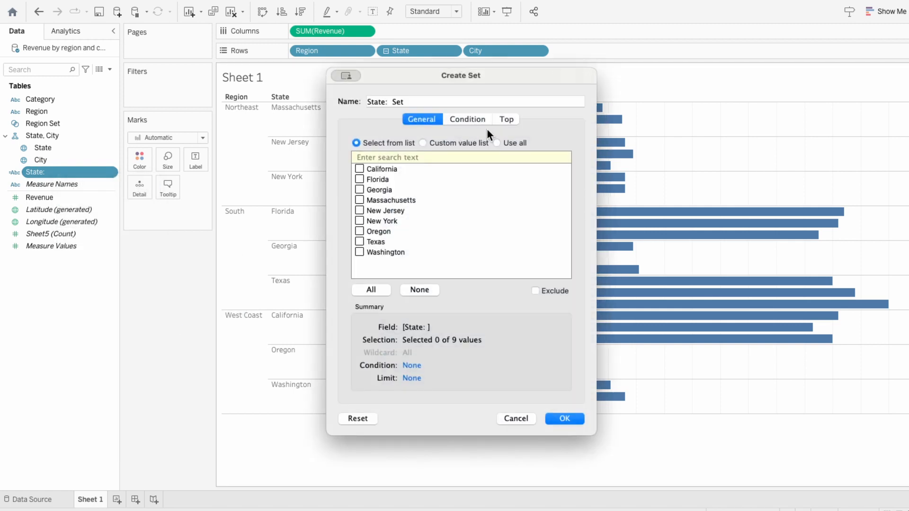
pyautogui.click(496, 143)
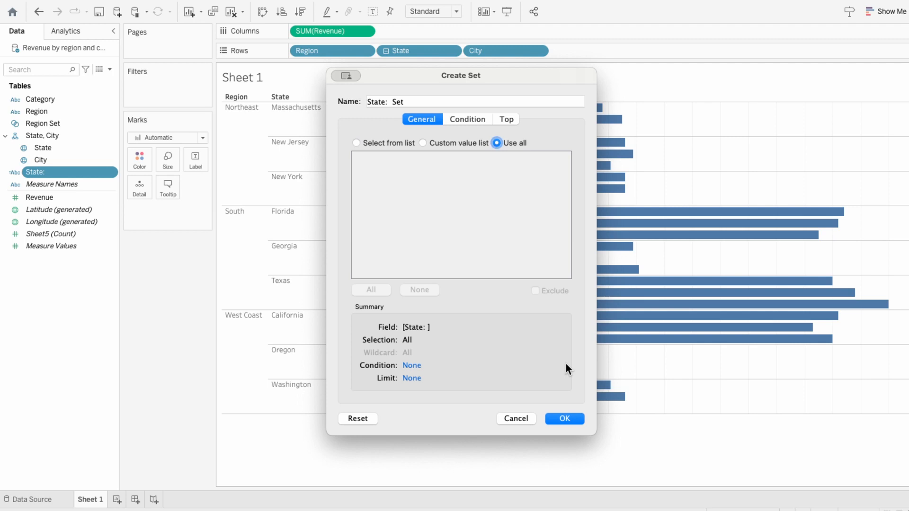
pyautogui.click(565, 418)
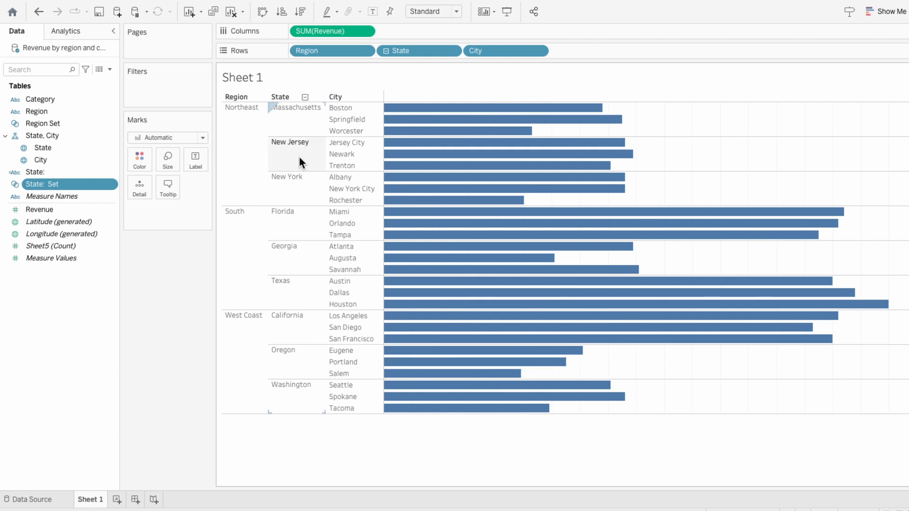
# Start a calculated field from the City field and name it "City:".
pyautogui.rightClick(41, 160)
pyautogui.moveTo(117, 242)
pyautogui.click(178, 242)
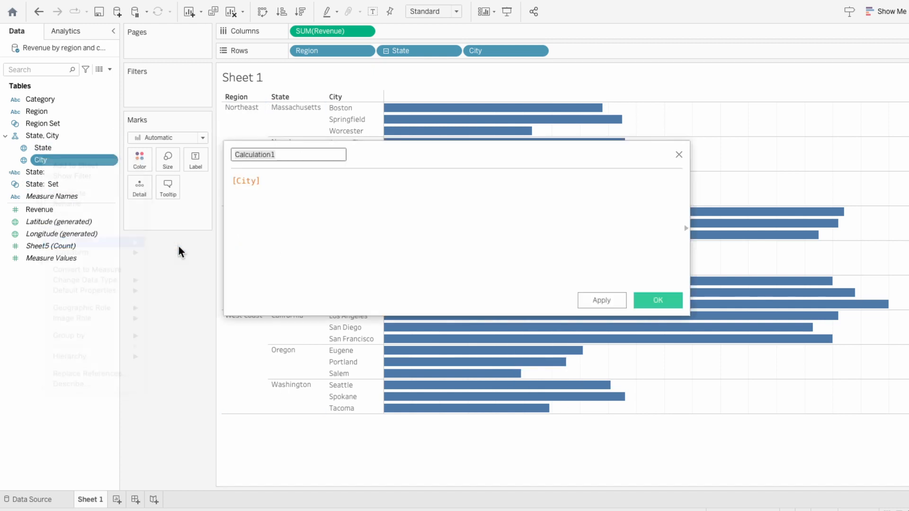
pyautogui.write('City:')
# Define the City: calculation as IF [Region Set] AND [State: Set] THEN [City] ELSE '' END and save it.
pyautogui.click(234, 180)
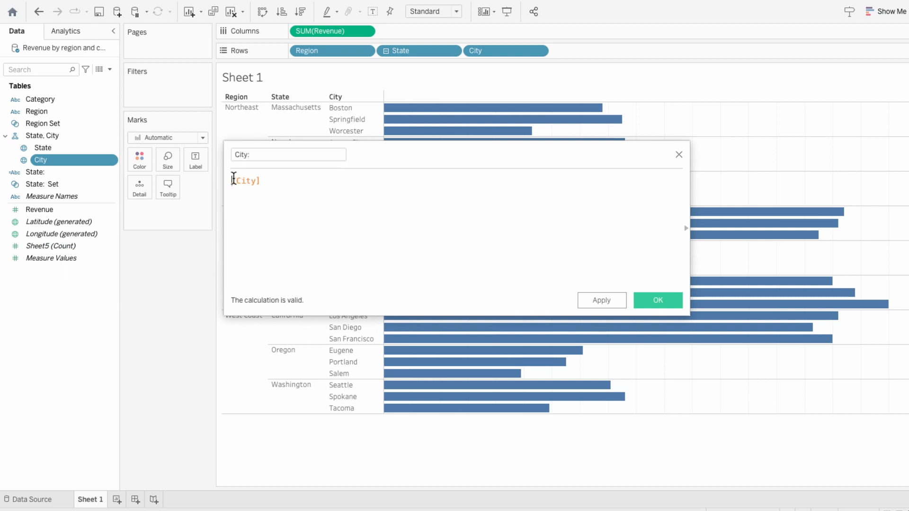
pyautogui.write('IF ')
pyautogui.write('region')
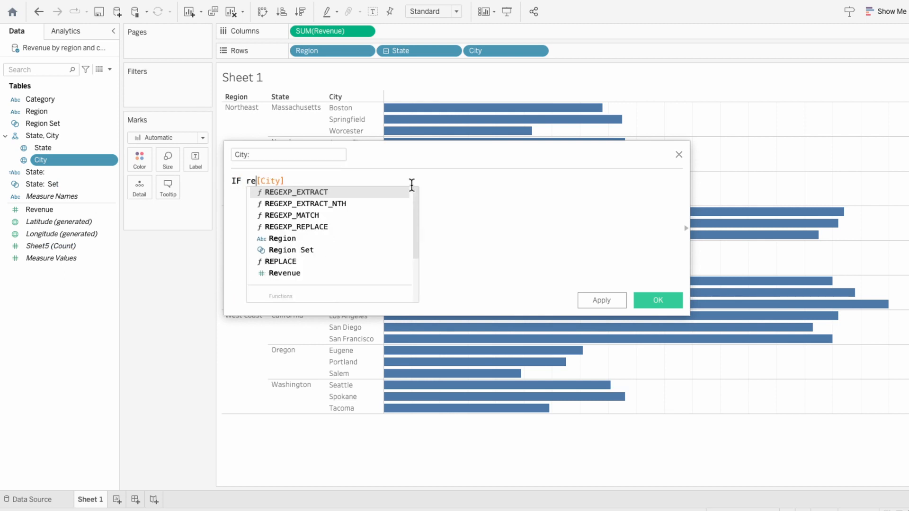
pyautogui.press('Down')
pyautogui.press('Return')
pyautogui.write('AND state')
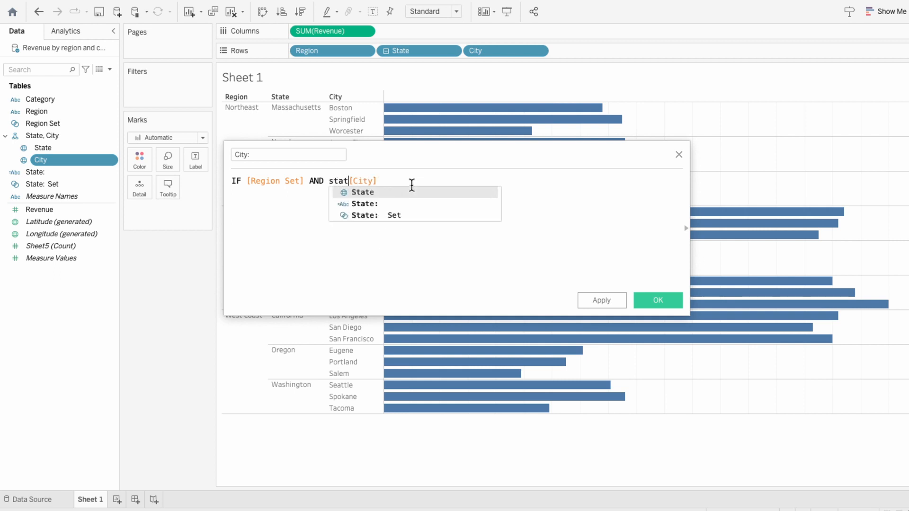
pyautogui.press('Down')
pyautogui.press('Down')
pyautogui.press('Return')
pyautogui.press('Return')
pyautogui.write('THEN [City]')
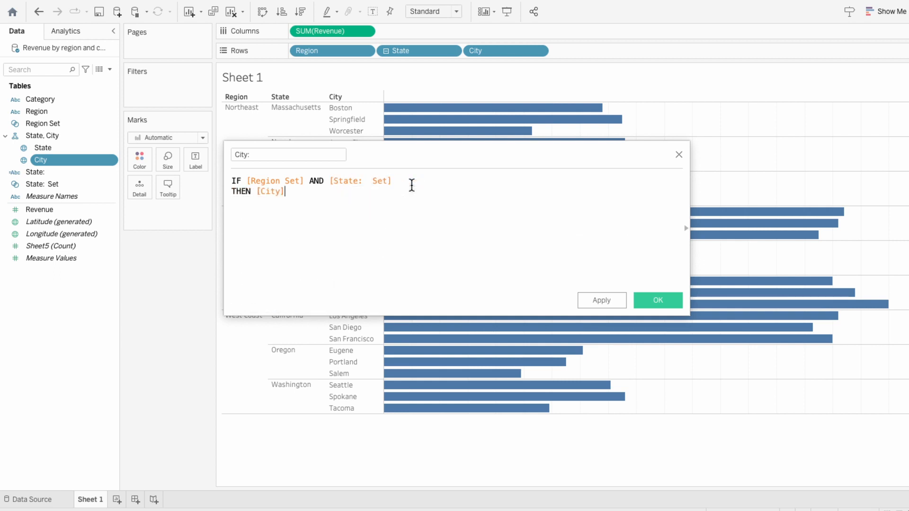
pyautogui.write(" ELSE '' END")
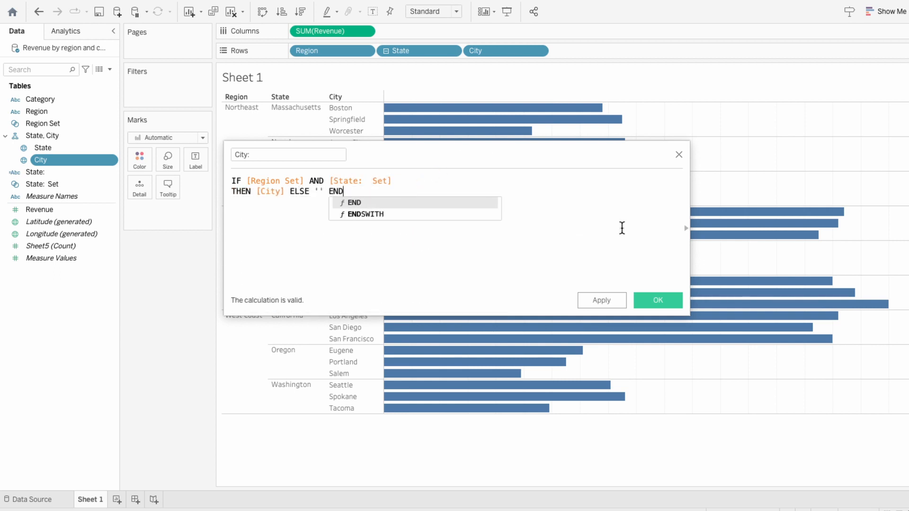
pyautogui.click(663, 300)
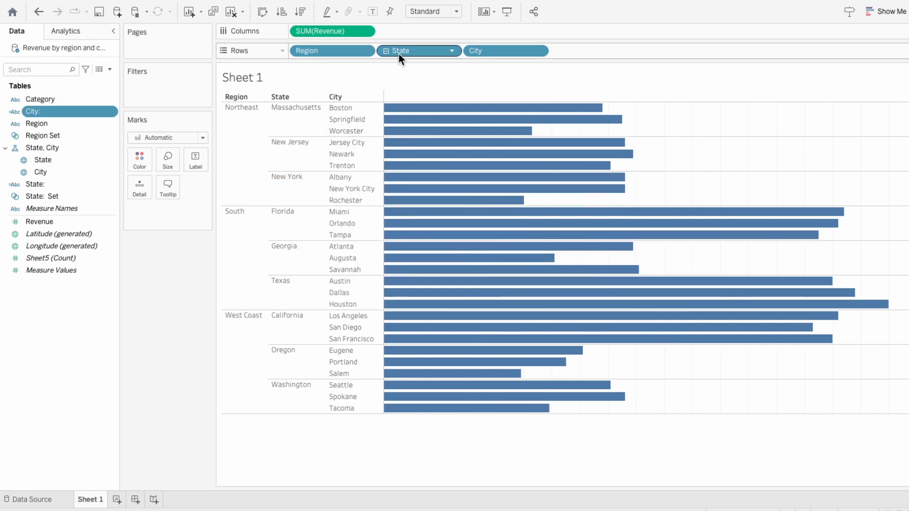
# Replace State and City in the chart's rows with the calculated State: and City: fields.
pyautogui.moveTo(76, 188); pyautogui.dragTo(422, 52)
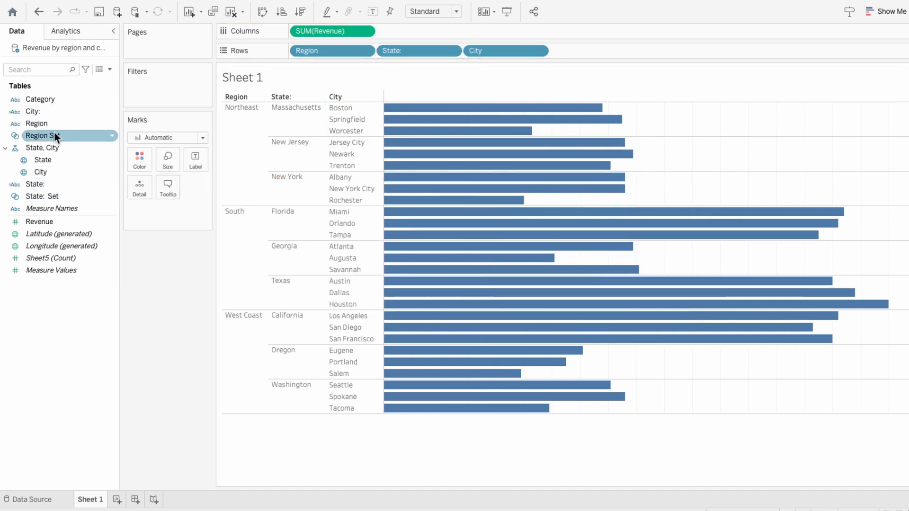
pyautogui.moveTo(42, 114); pyautogui.dragTo(523, 52)
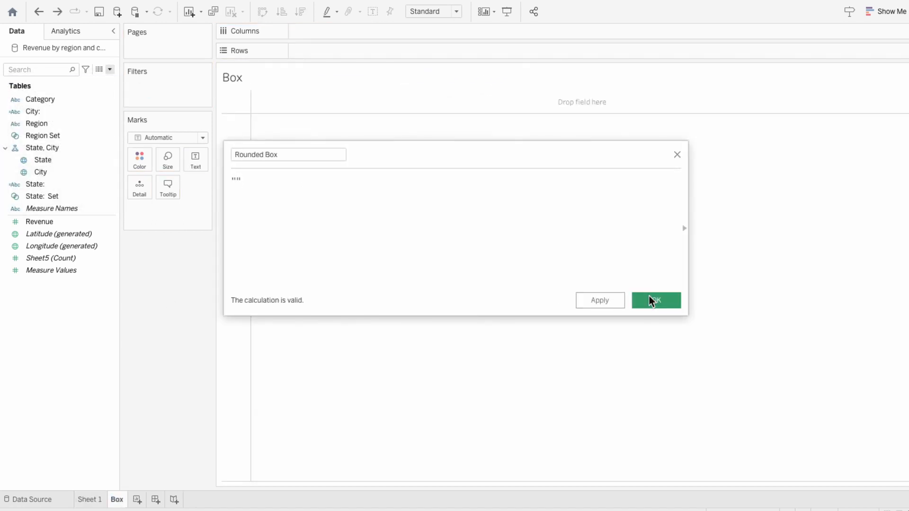
# Save the Rounded Box calculated field containing "" and place it as text on the Box sheet's marks.
pyautogui.click(653, 301)
pyautogui.click(135, 211)
pyautogui.click(158, 268)
# Set the Box worksheet's shading to the custom light grey-green colour.
pyautogui.rightClick(238, 98)
pyautogui.click(265, 143)
pyautogui.click(41, 51)
pyautogui.click(74, 104)
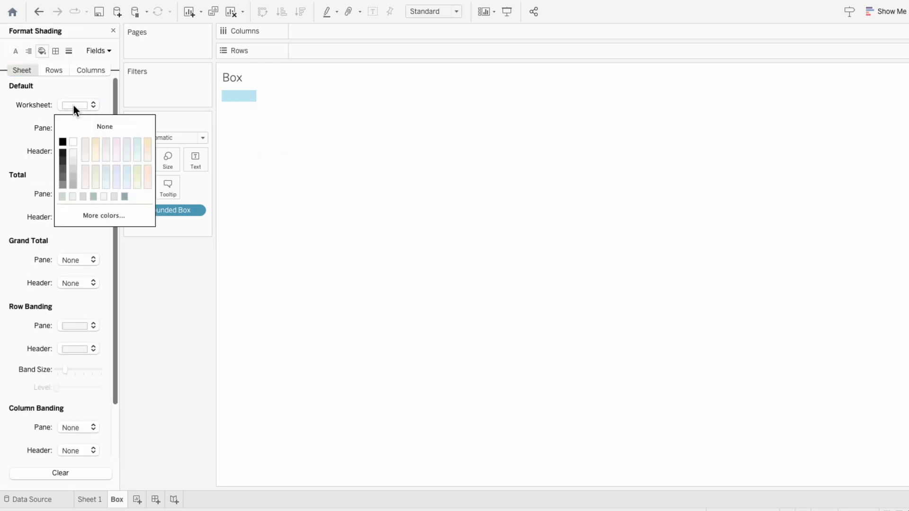
pyautogui.click(124, 197)
# Format the box annotation with white shading and Very Rounded corners.
pyautogui.rightClick(244, 93)
pyautogui.click(93, 93)
pyautogui.click(74, 126)
pyautogui.click(93, 139)
pyautogui.click(47, 163)
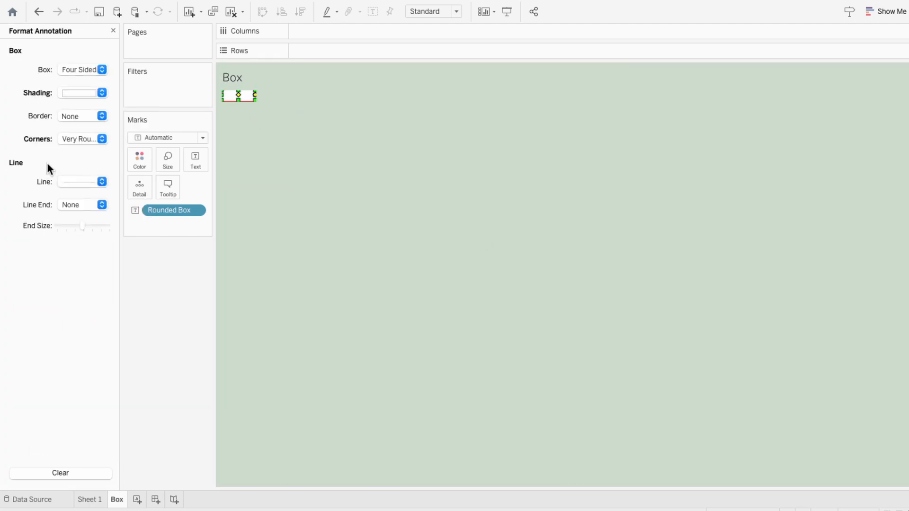
# Fit the Box sheet to Entire View and stretch the rounded annotation across nearly the whole view.
pyautogui.click(456, 12)
pyautogui.click(428, 56)
pyautogui.moveTo(256, 101); pyautogui.dragTo(902, 461)
# Create a new dashboard and place the Box sheet on it as a floating object.
pyautogui.click(265, 474)
pyautogui.click(156, 500)
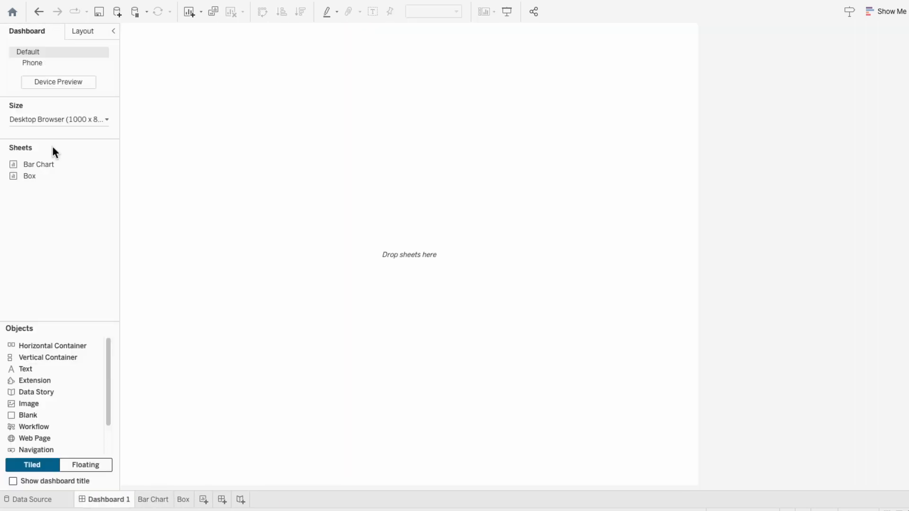
pyautogui.moveTo(27, 369); pyautogui.dragTo(149, 129)
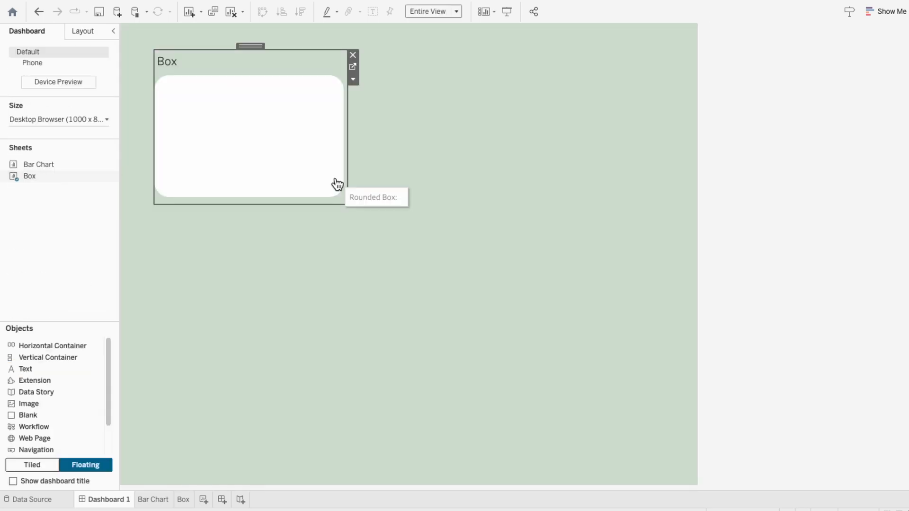
# Hide the Box sheet's title and set its position to x 28, y 27 and its size to 958 by 758.
pyautogui.moveTo(347, 202); pyautogui.dragTo(552, 329)
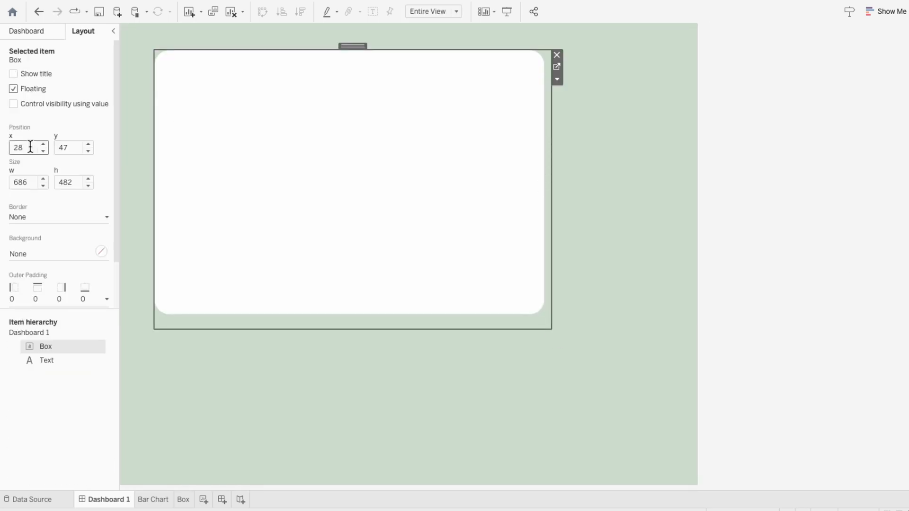
pyautogui.write('27')
pyautogui.press('Return')
pyautogui.write('28')
pyautogui.press('Return')
pyautogui.click(68, 183)
pyautogui.write('758')
pyautogui.press('Return')
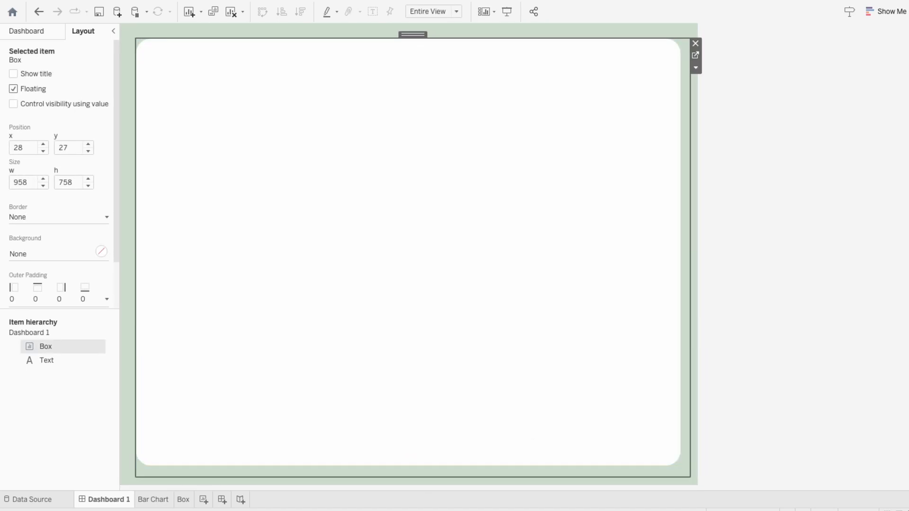
# Place the Bar Chart sheet as a floating object inside the white rounded box, filling it except for a blank strip above the chart.
pyautogui.click(28, 31)
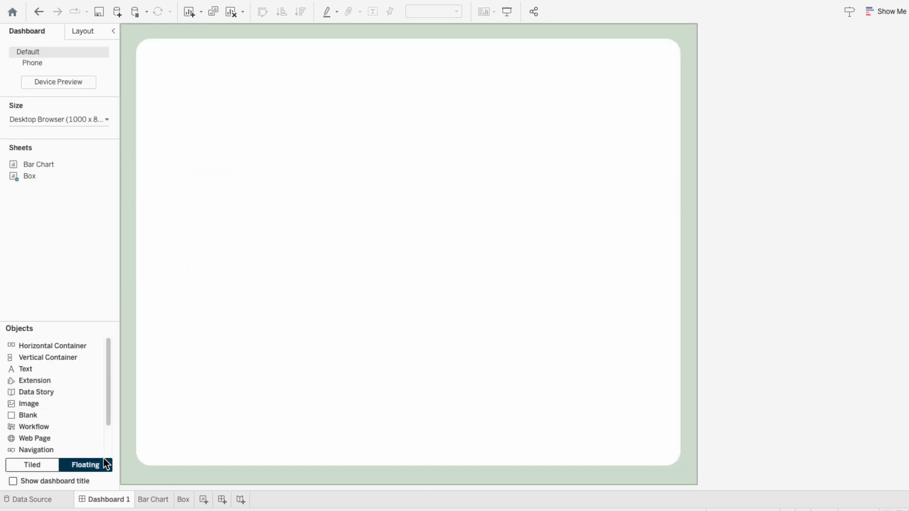
pyautogui.moveTo(44, 165); pyautogui.dragTo(158, 55)
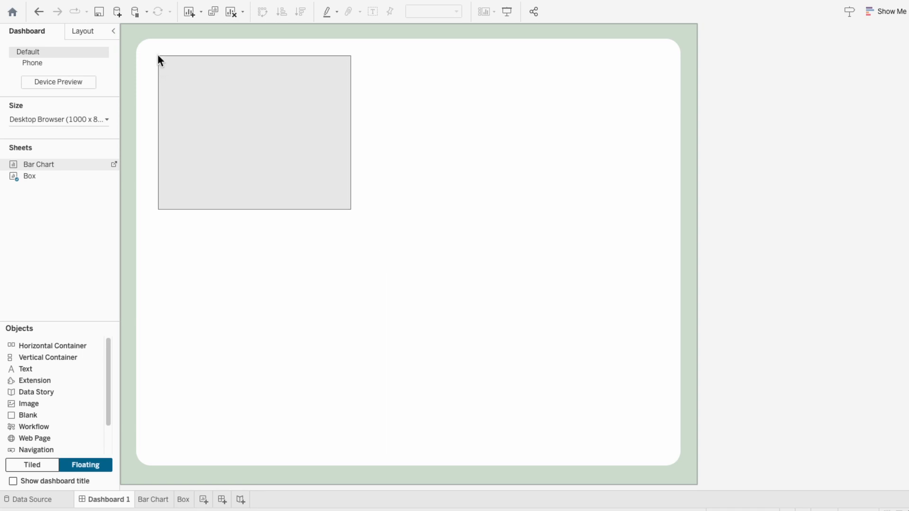
pyautogui.moveTo(356, 209); pyautogui.dragTo(658, 448)
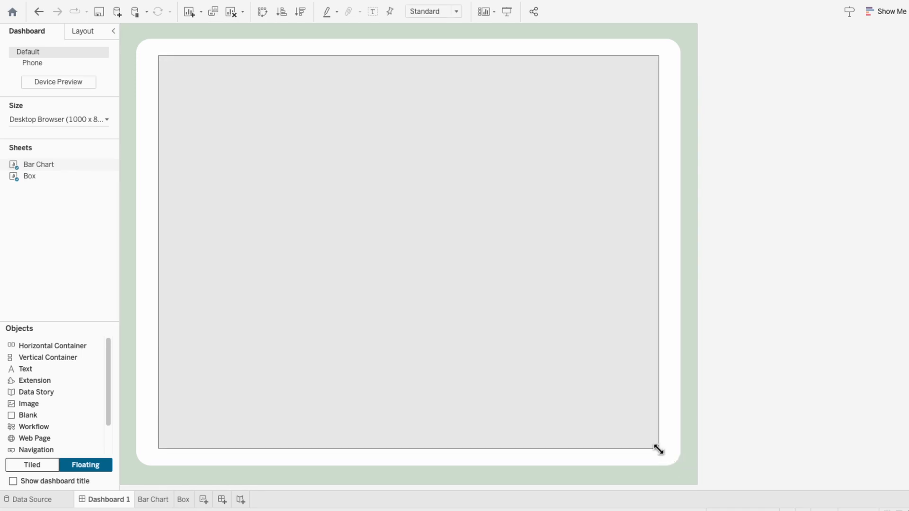
pyautogui.moveTo(381, 55); pyautogui.dragTo(351, 115)
# Hide the bar chart's title on the dashboard and fit the chart to Entire View.
pyautogui.rightClick(327, 102)
pyautogui.click(353, 127)
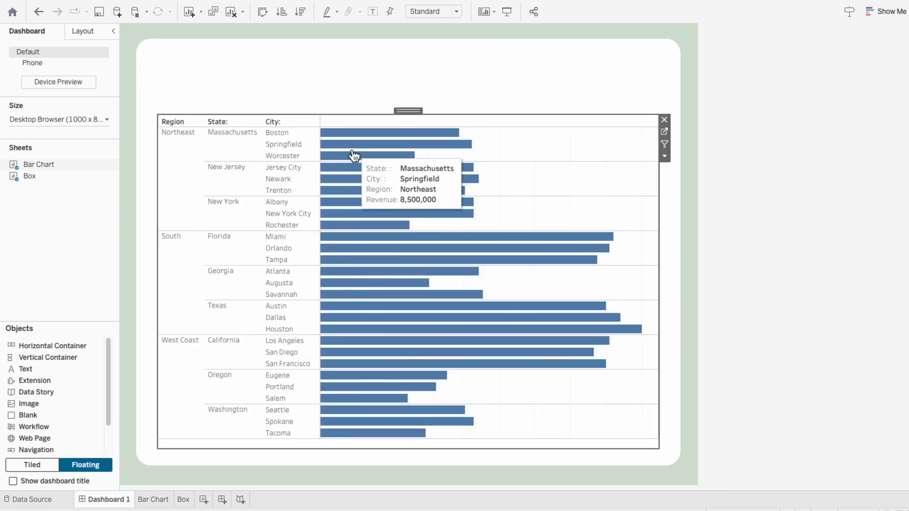
pyautogui.click(419, 12)
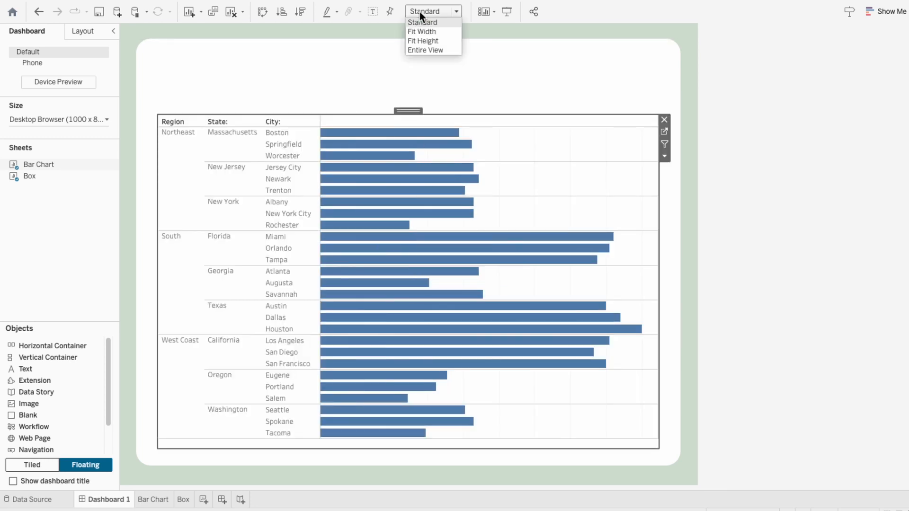
pyautogui.click(424, 49)
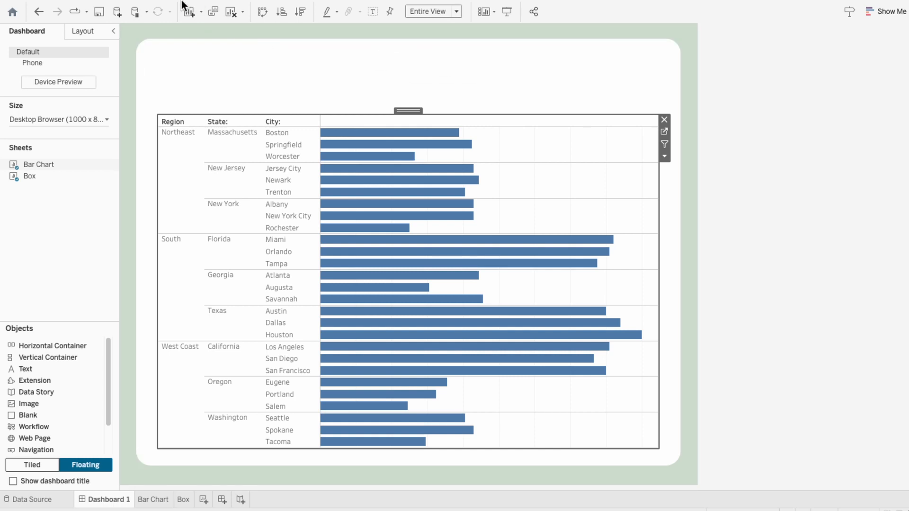
# Add a Change Set Values dashboard action named Region Set with only the Bar Chart as source sheet.
pyautogui.click(192, 7)
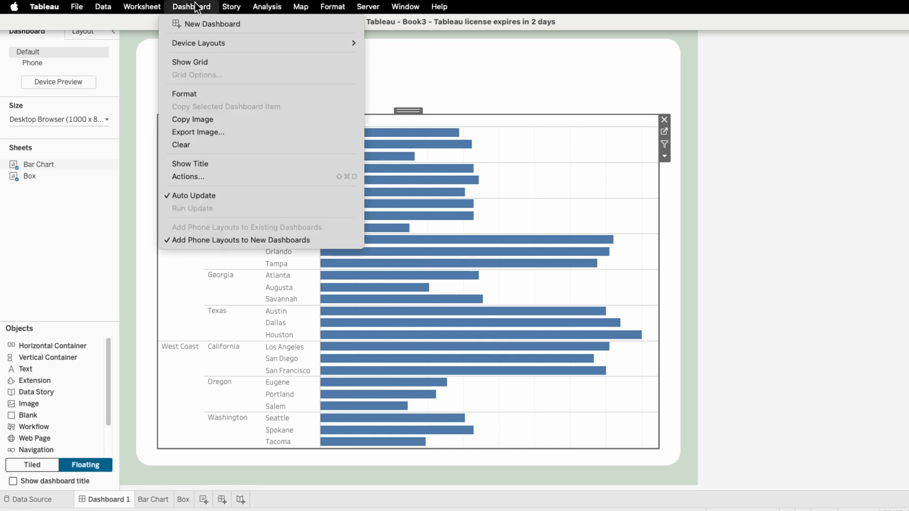
pyautogui.click(189, 178)
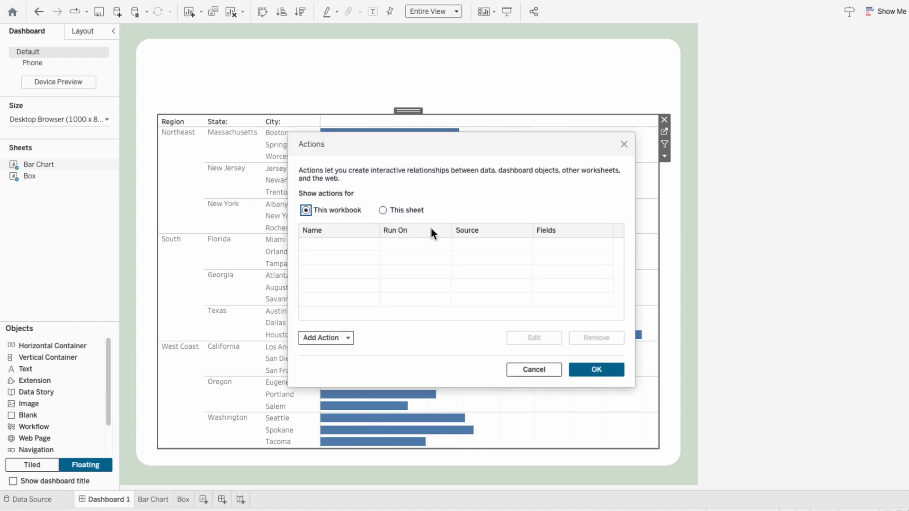
pyautogui.click(321, 338)
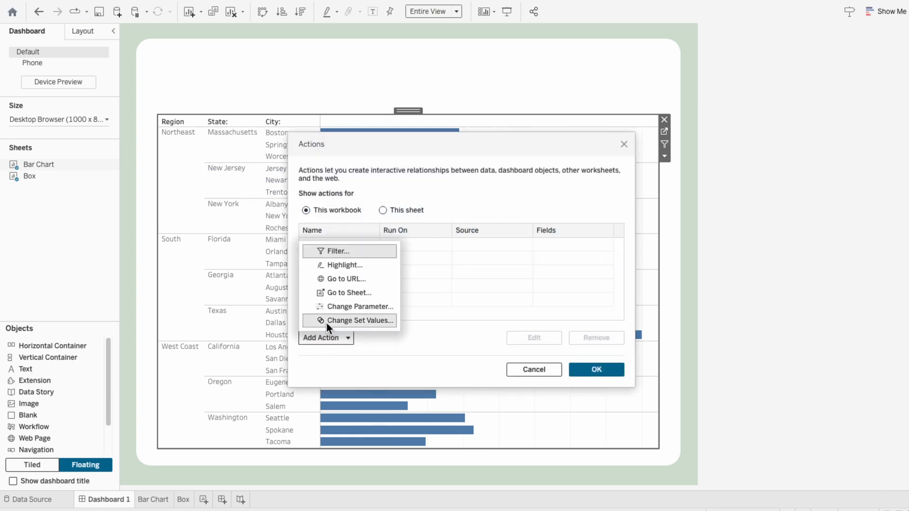
pyautogui.click(327, 322)
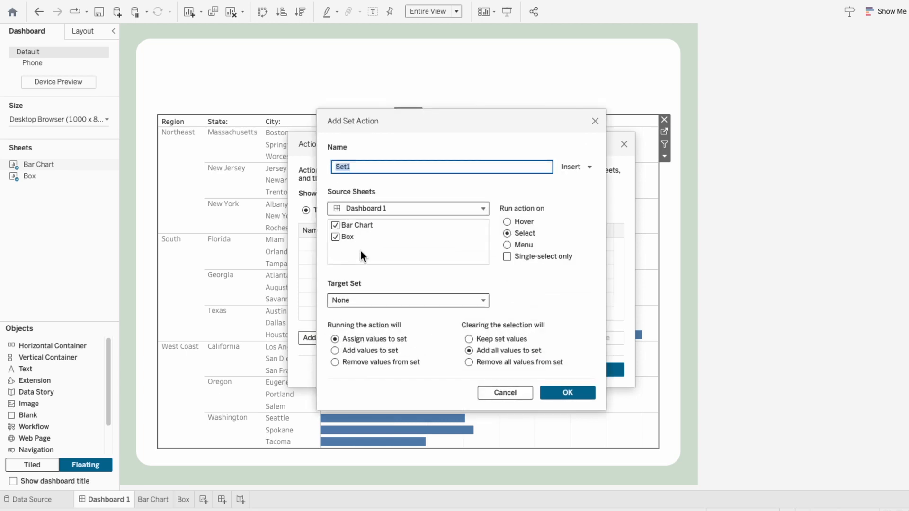
pyautogui.write('Region Set')
pyautogui.click(335, 238)
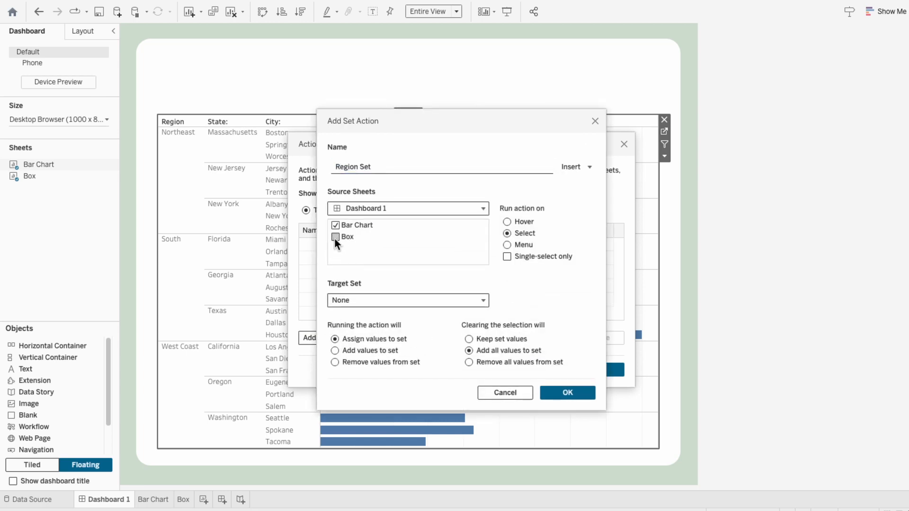
# Target Region Set, assigning values on select and removing all values when the selection is cleared, and save the action.
pyautogui.click(400, 300)
pyautogui.moveTo(399, 331)
pyautogui.click(508, 333)
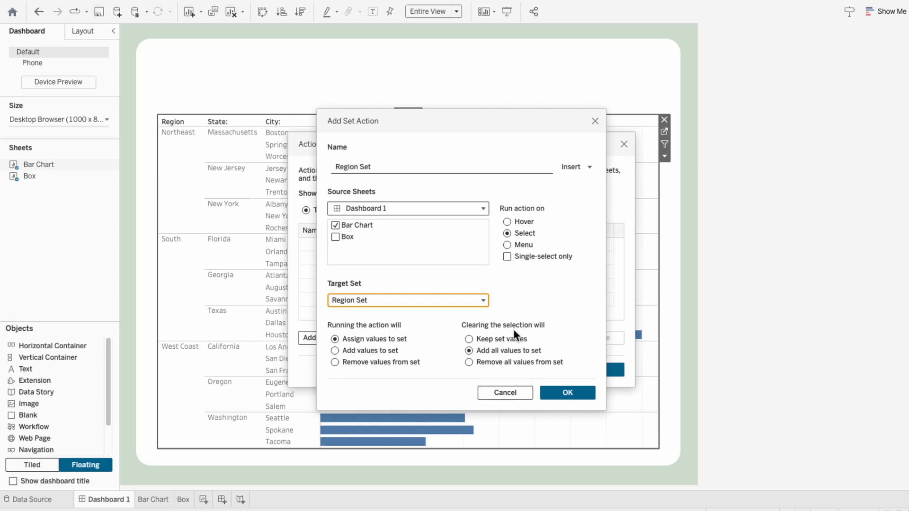
pyautogui.click(391, 339)
pyautogui.click(516, 361)
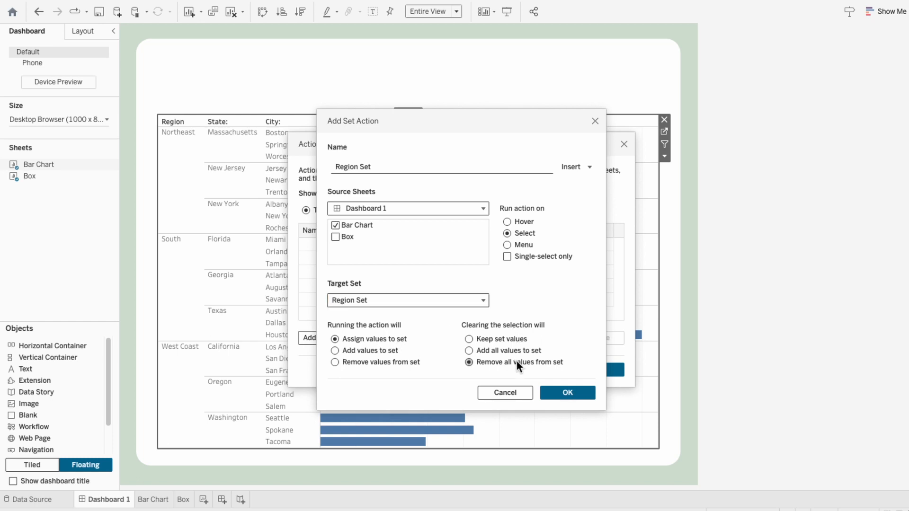
pyautogui.click(591, 391)
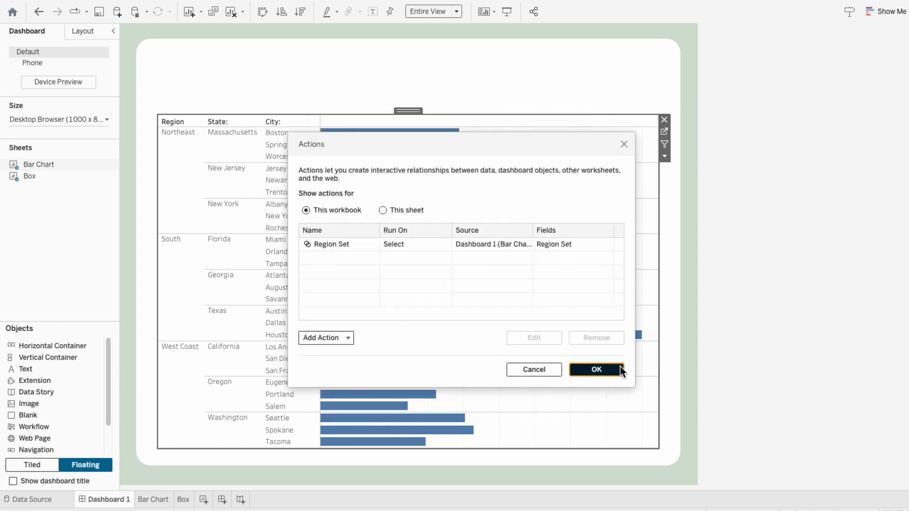
pyautogui.click(621, 367)
# Test the region drill-down by selecting Northeast and its Massachusetts and New York states in the chart.
pyautogui.click(175, 154)
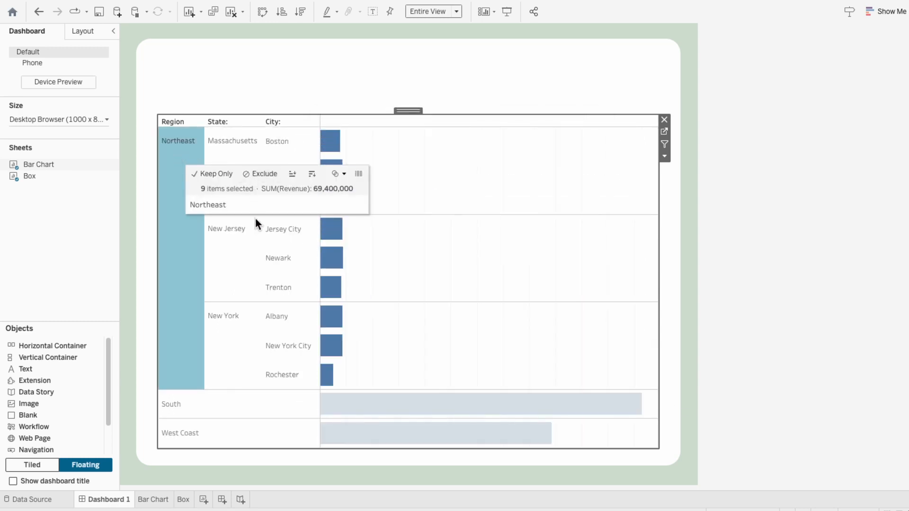
pyautogui.click(237, 271)
pyautogui.click(215, 161)
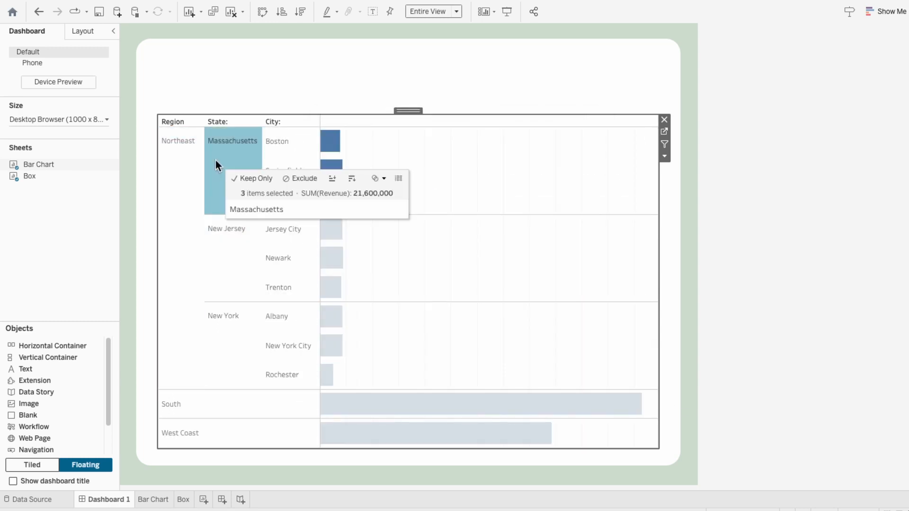
pyautogui.click(215, 344)
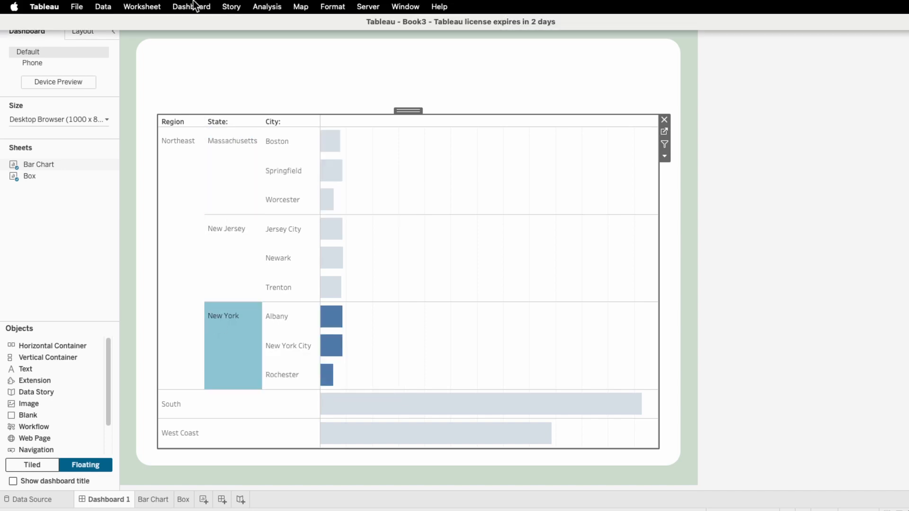
# Add a second Change Set Values action named State Set with only the Bar Chart as source sheet.
pyautogui.click(193, 6)
pyautogui.click(211, 174)
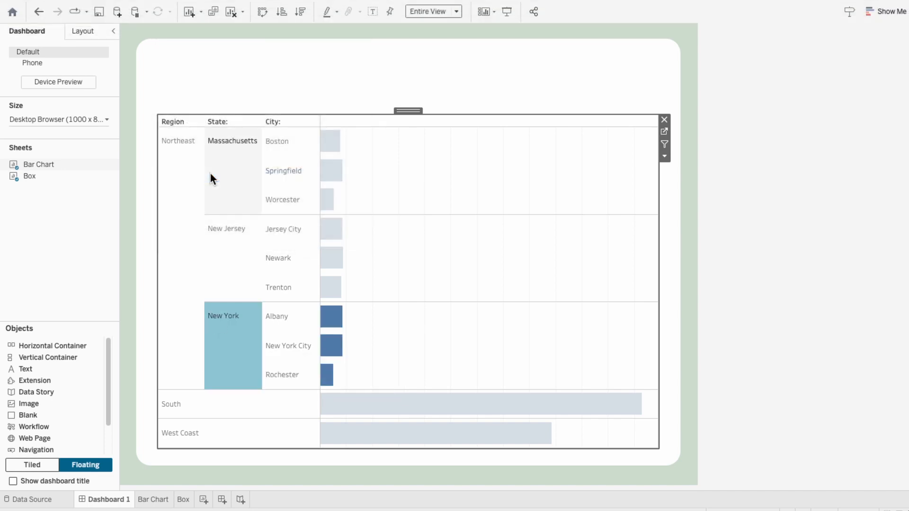
pyautogui.click(329, 338)
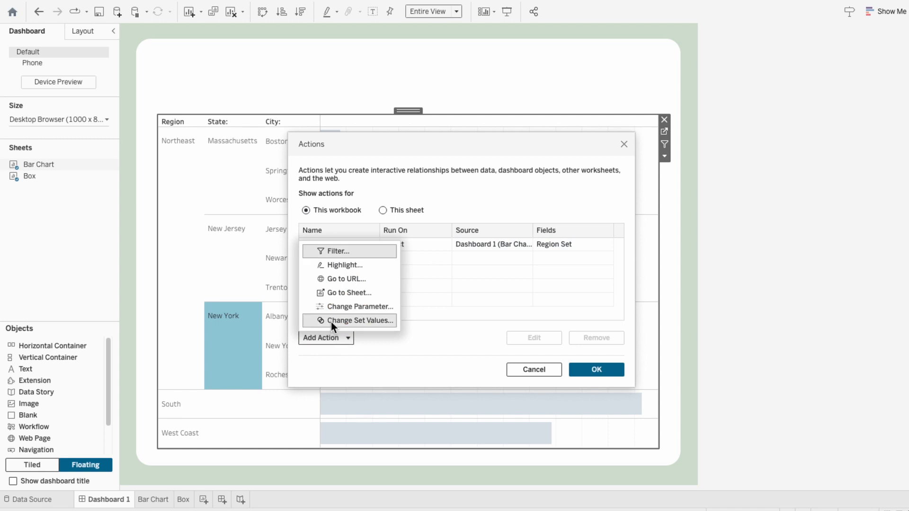
pyautogui.click(331, 322)
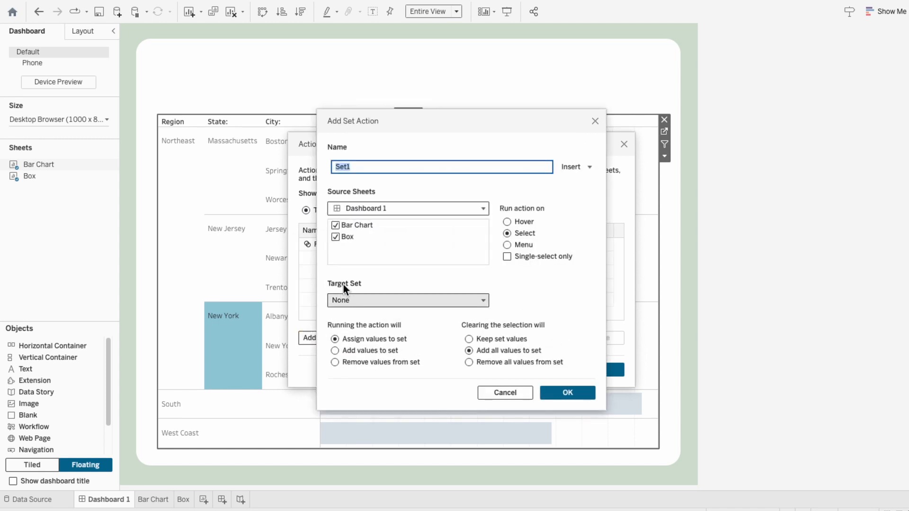
pyautogui.write('State Set')
pyautogui.click(336, 238)
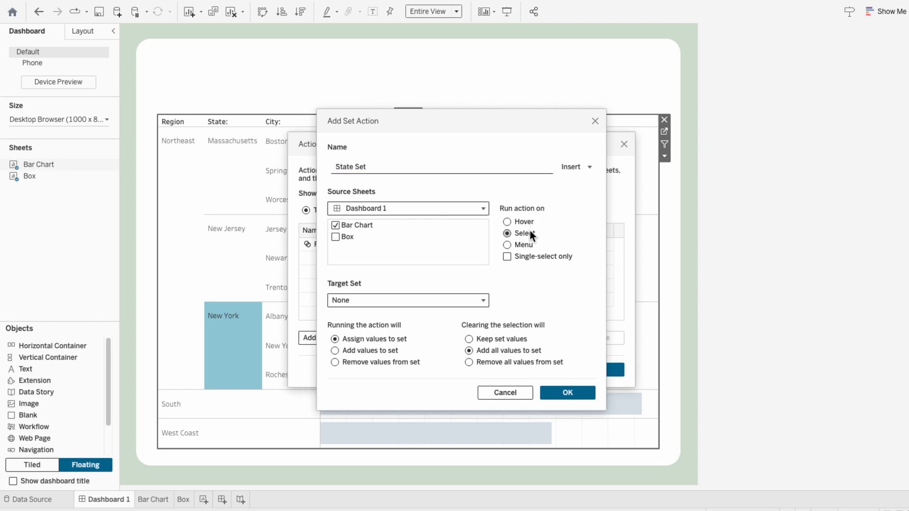
# Target State: Set, assigning values on select and removing all values when the selection is cleared, and save the action.
pyautogui.click(389, 297)
pyautogui.moveTo(388, 332)
pyautogui.click(514, 343)
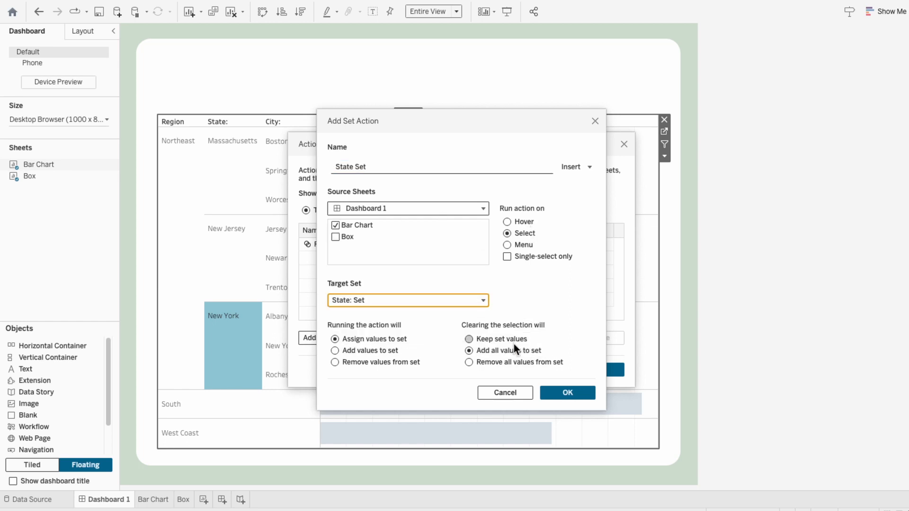
pyautogui.click(384, 338)
pyautogui.click(502, 363)
pyautogui.click(579, 390)
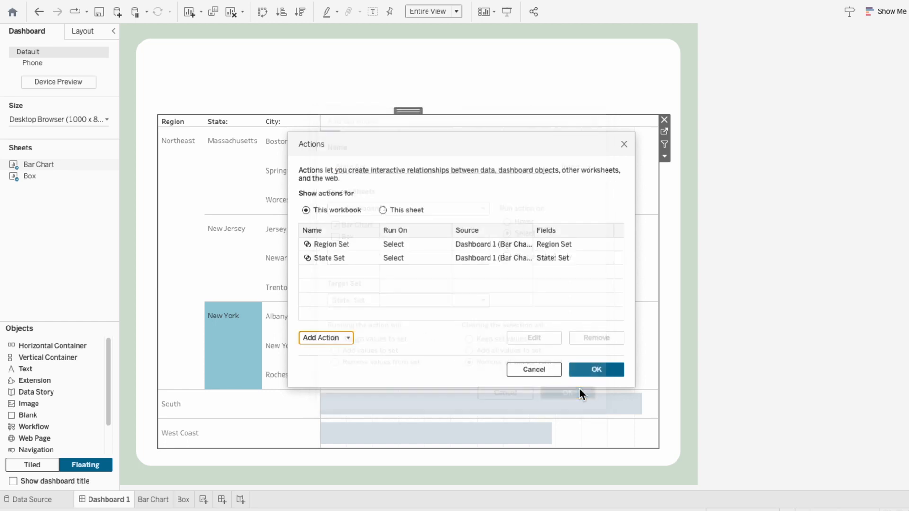
pyautogui.click(599, 371)
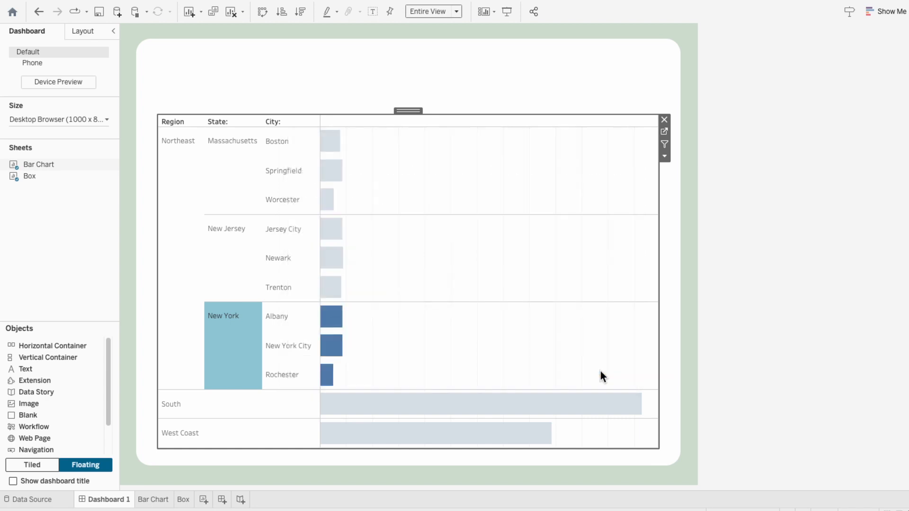
# Test the region and state drill-down by selecting Northeast, Massachusetts, South and Florida, and inspect the highlighting of the bars.
pyautogui.click(175, 240)
pyautogui.click(239, 172)
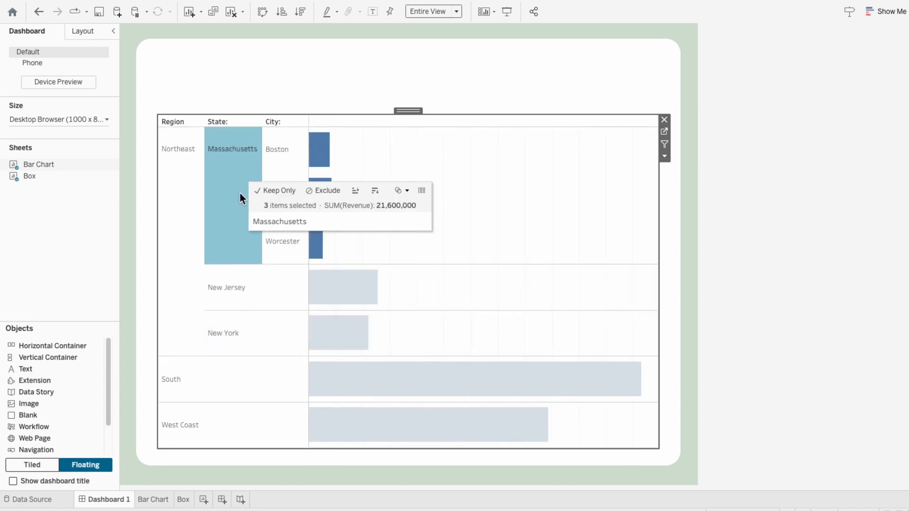
pyautogui.click(179, 380)
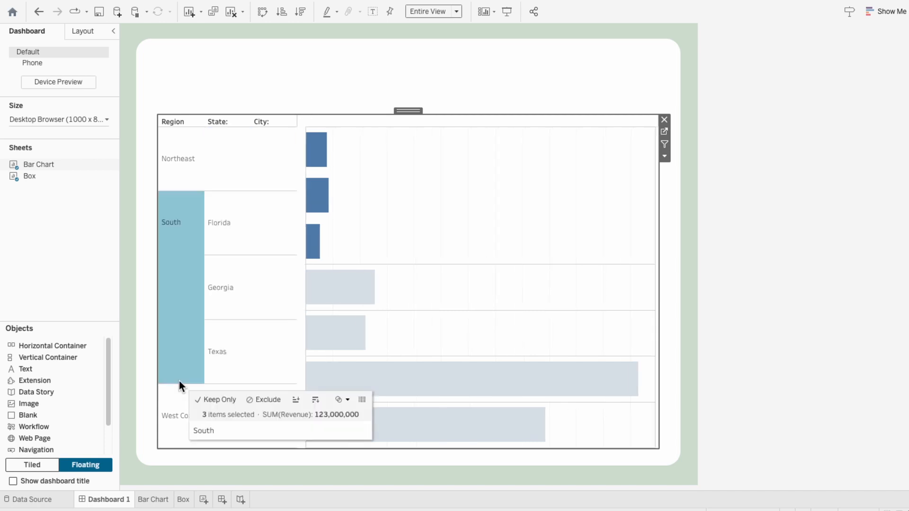
pyautogui.click(222, 223)
pyautogui.moveTo(338, 307)
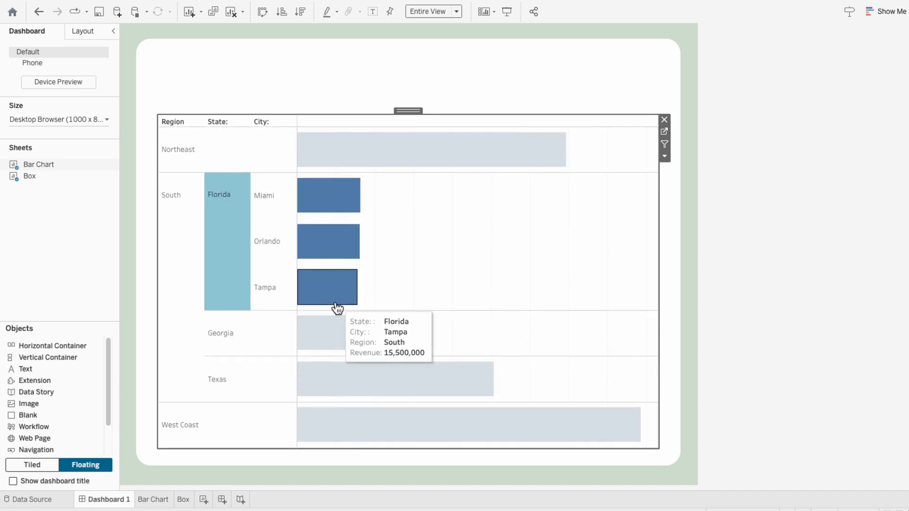
pyautogui.moveTo(368, 339)
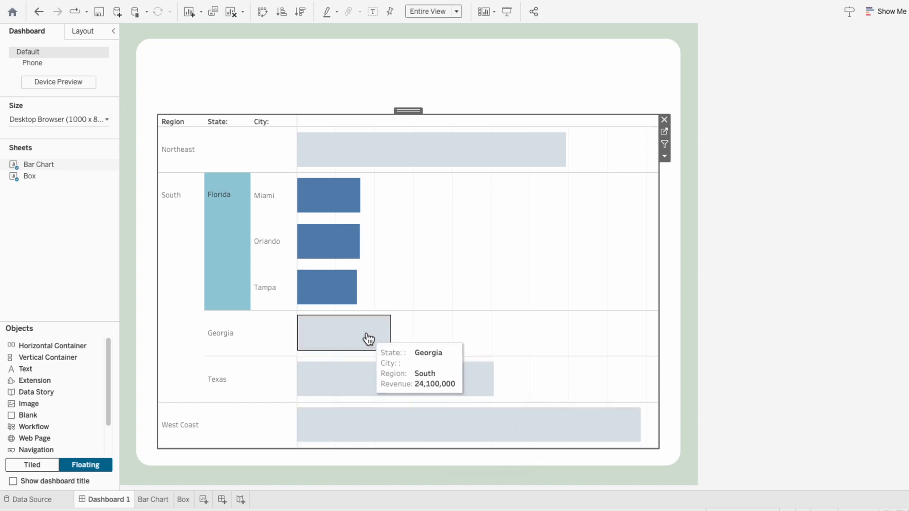
# On the Bar Chart sheet, create a calculated field named TRUE with the formula TRUE and add it to the marks' Detail.
pyautogui.click(160, 501)
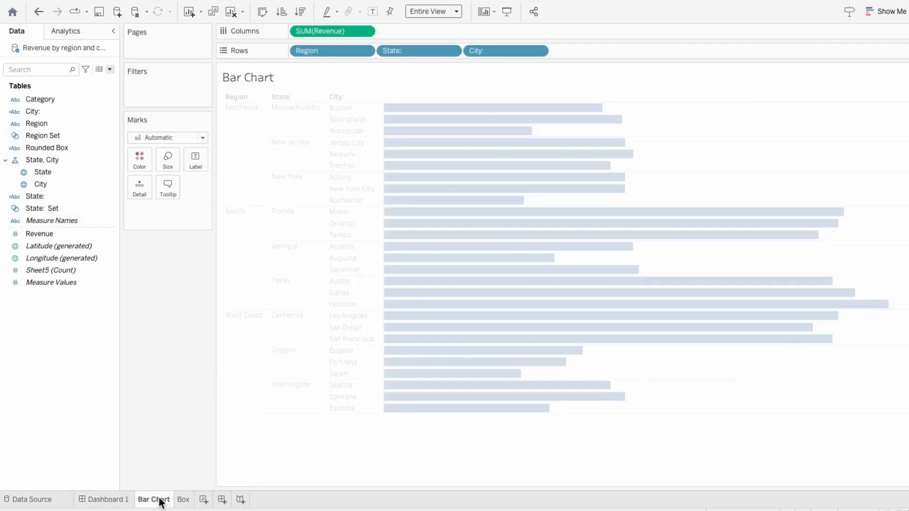
pyautogui.click(110, 70)
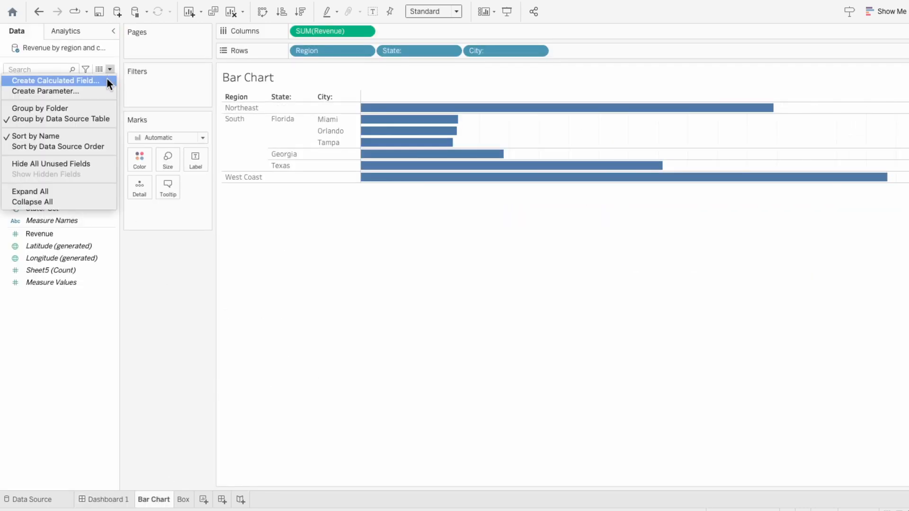
pyautogui.click(107, 78)
pyautogui.write('TRUE')
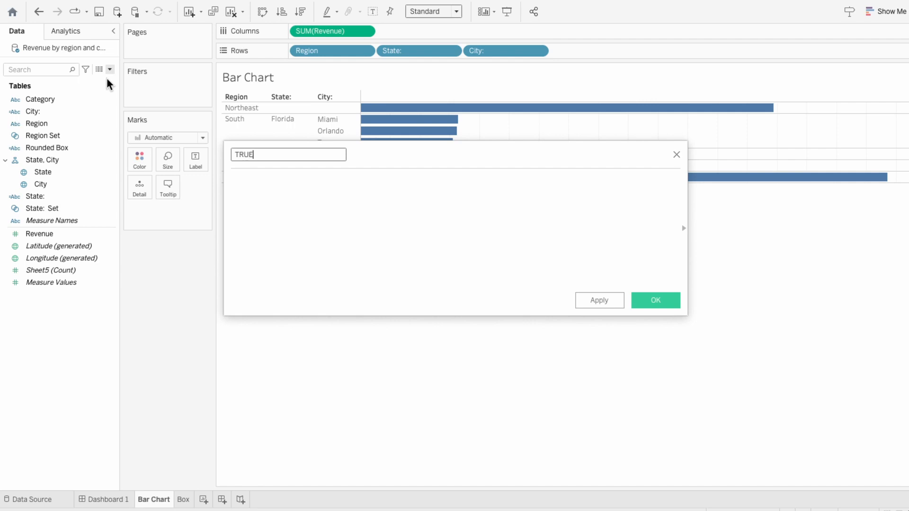
pyautogui.press('Tab')
pyautogui.write('TRUE')
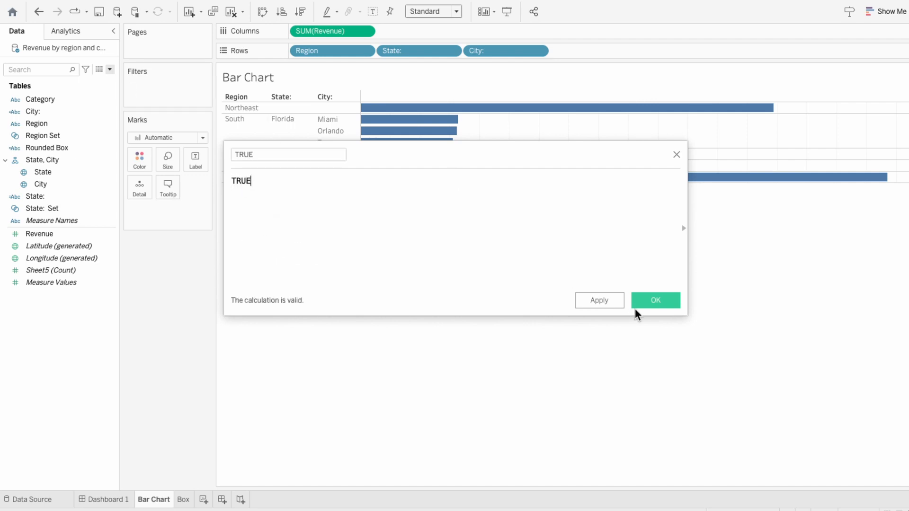
pyautogui.click(639, 303)
pyautogui.moveTo(34, 221); pyautogui.dragTo(169, 205)
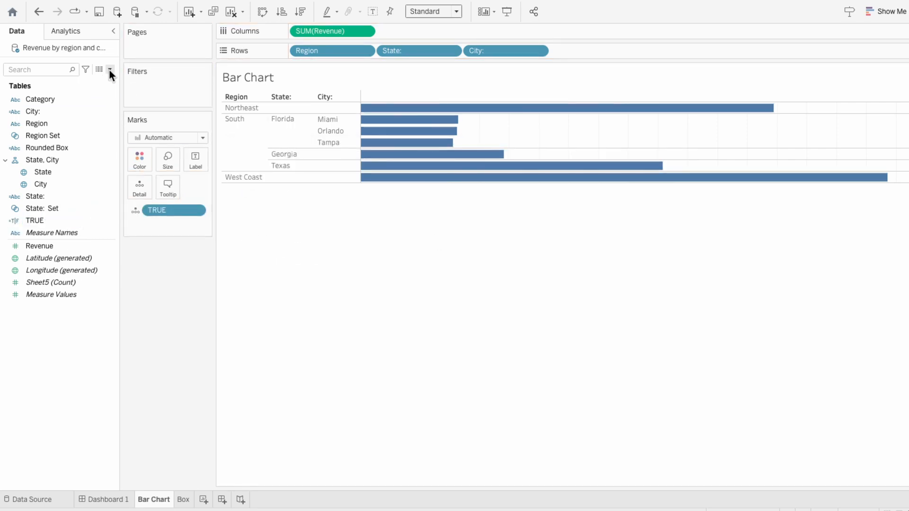
# Create a calculated field named FALSE with the formula FALSE and add it to the Bar Chart marks' Detail.
pyautogui.click(110, 70)
pyautogui.click(98, 79)
pyautogui.write('FALSE')
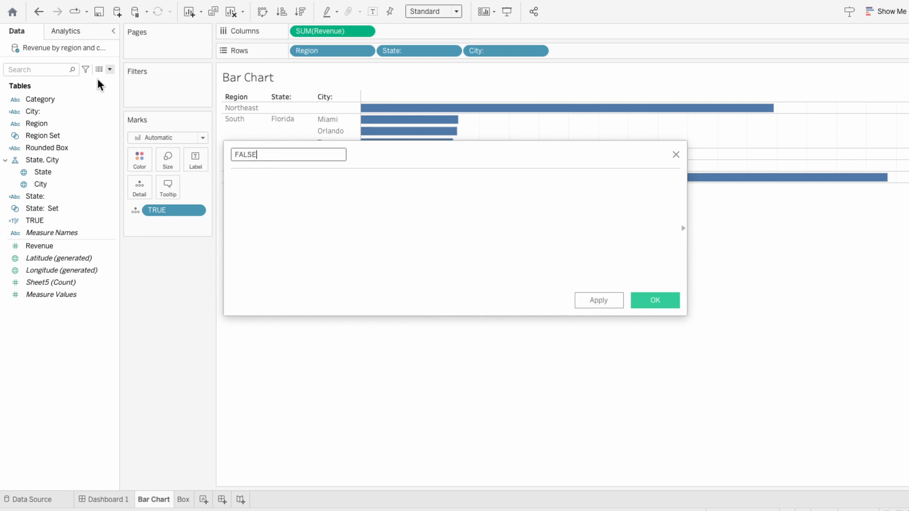
pyautogui.press('Tab')
pyautogui.write('FALS')
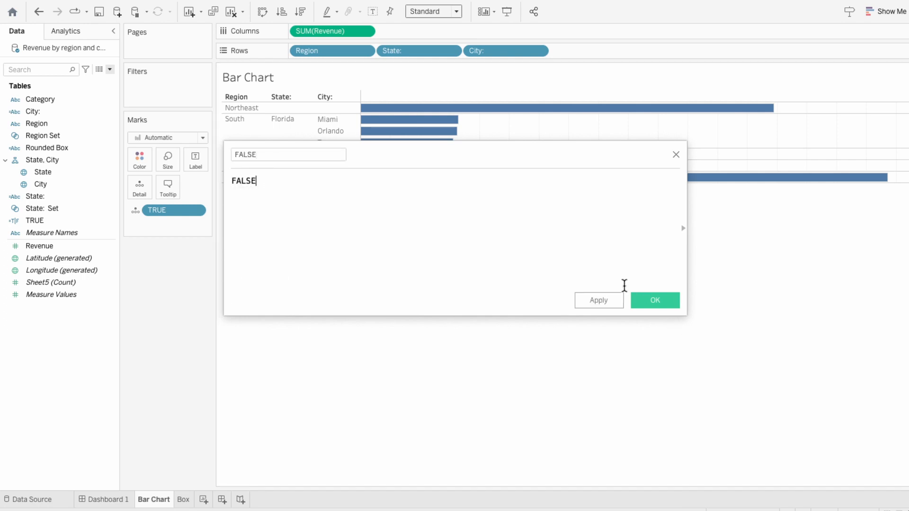
pyautogui.click(641, 299)
pyautogui.moveTo(56, 123); pyautogui.dragTo(158, 224)
# On Dashboard 1, add a filter action named Remove Highlight that runs on select with only the Bar Chart as source sheet.
pyautogui.click(111, 501)
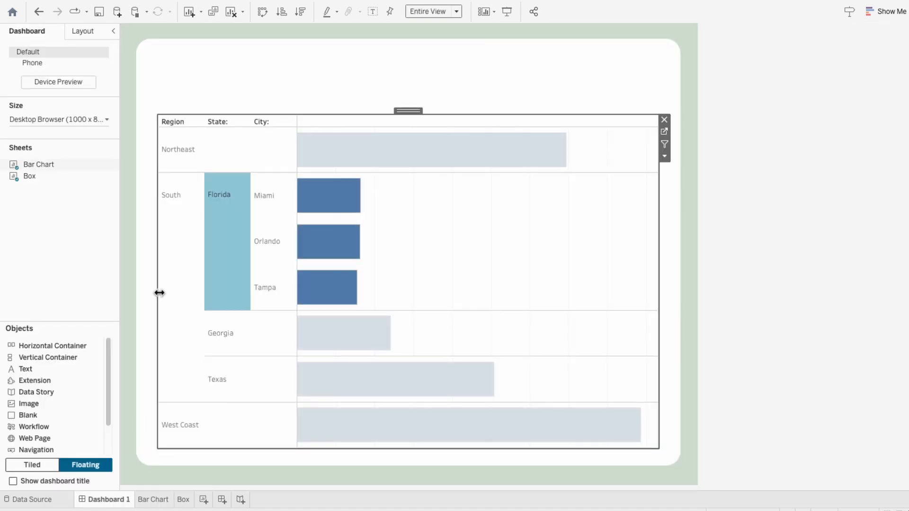
pyautogui.click(192, 6)
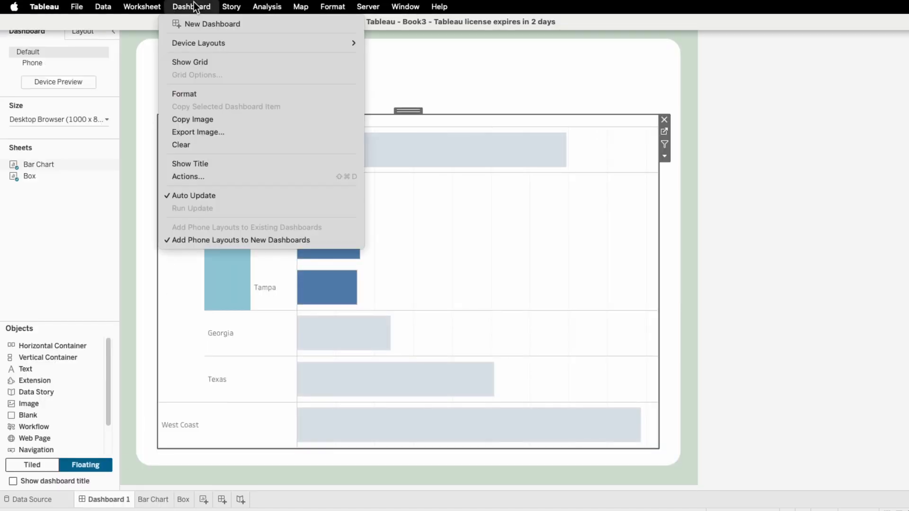
pyautogui.click(186, 177)
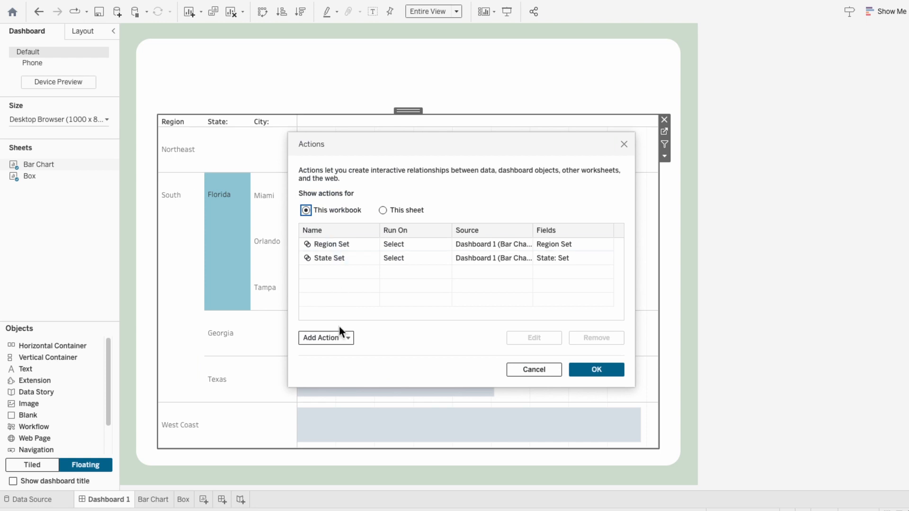
pyautogui.click(339, 334)
pyautogui.click(342, 249)
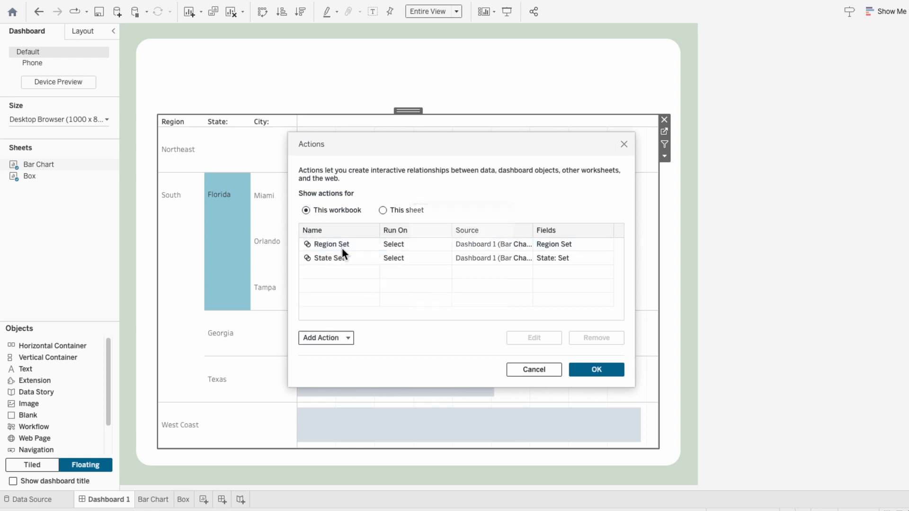
pyautogui.click(292, 179)
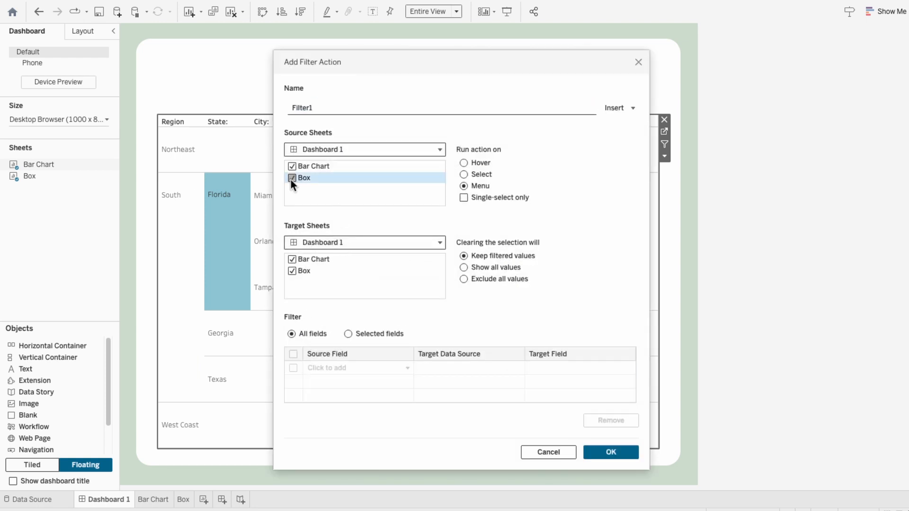
pyautogui.click(484, 174)
pyautogui.doubleClick(414, 106)
pyautogui.press('BackSpace')
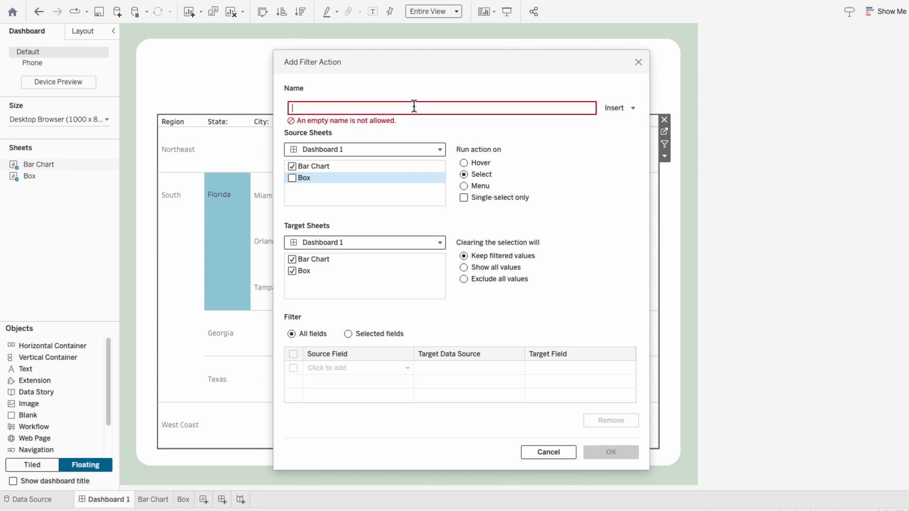
pyautogui.write('Remove Highlight')
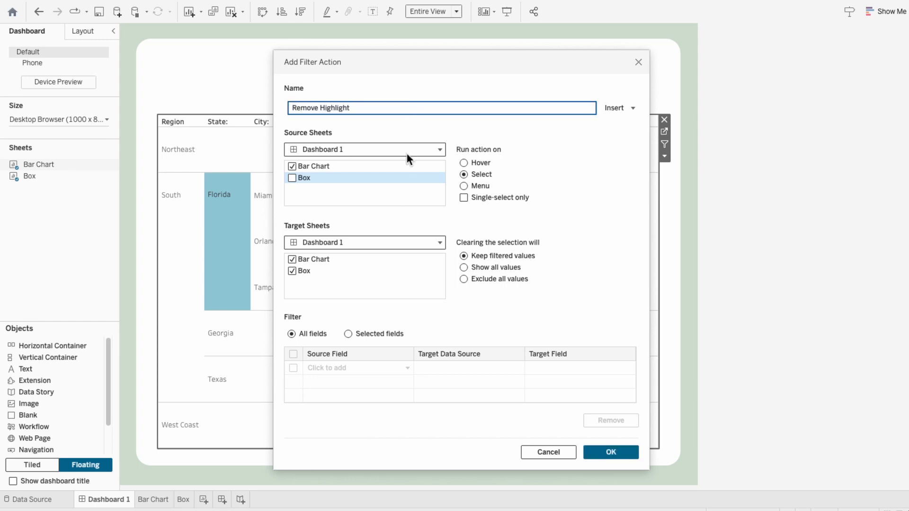
# Target the filter action at the Bar Chart worksheet itself and show all values when the selection is cleared.
pyautogui.click(297, 269)
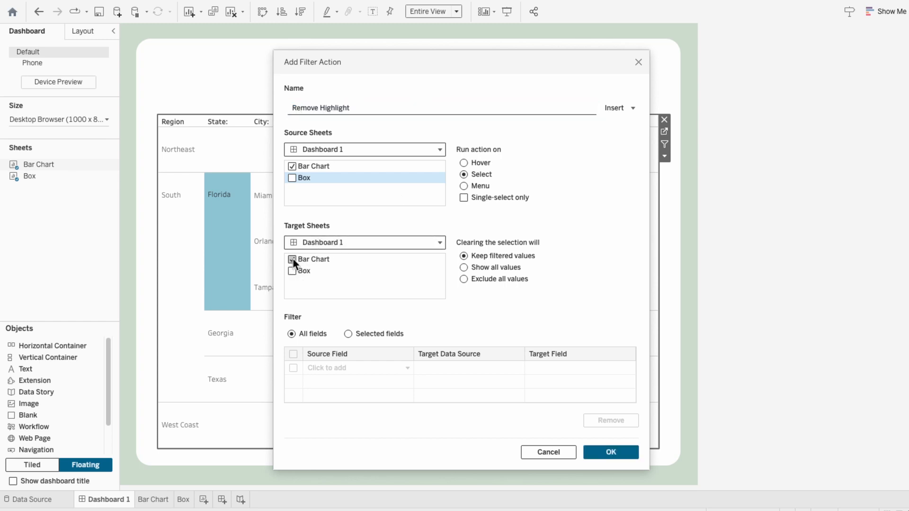
pyautogui.click(329, 245)
pyautogui.click(322, 286)
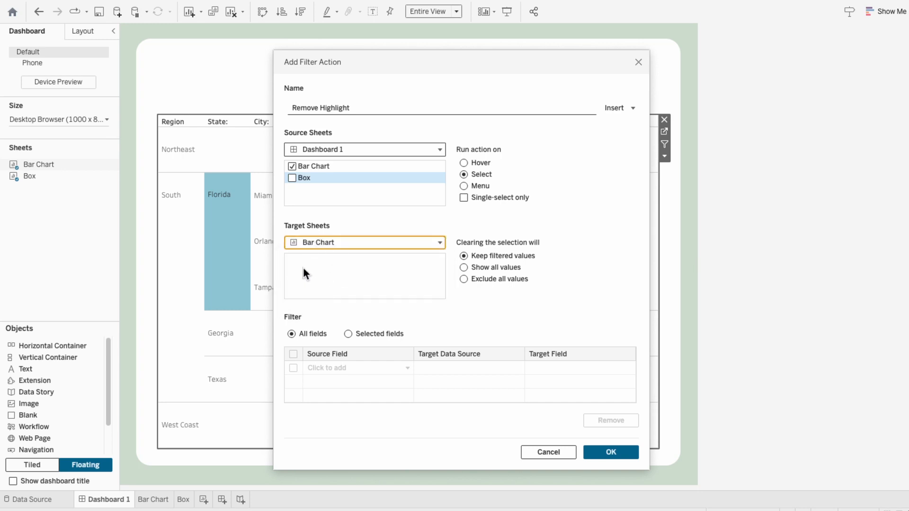
pyautogui.click(476, 266)
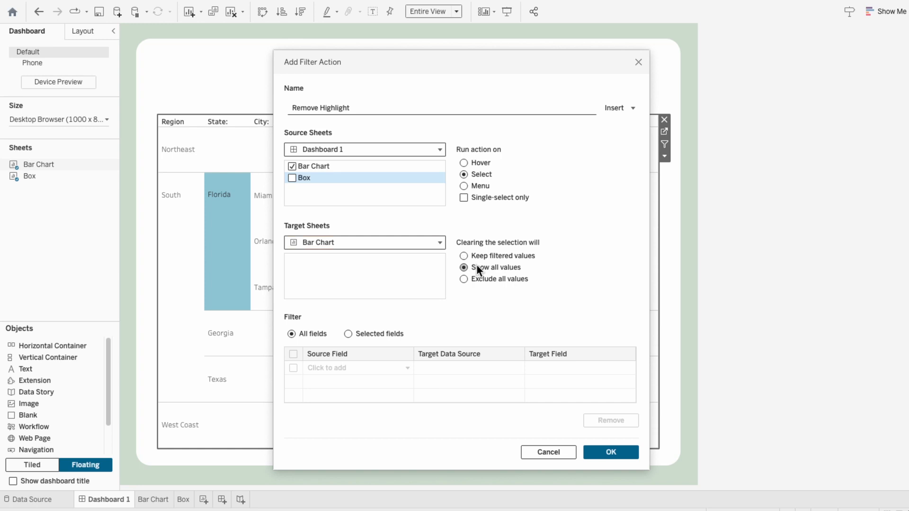
# Filter on selected fields, mapping source field TRUE to target field FALSE, and save the dashboard actions.
pyautogui.click(353, 334)
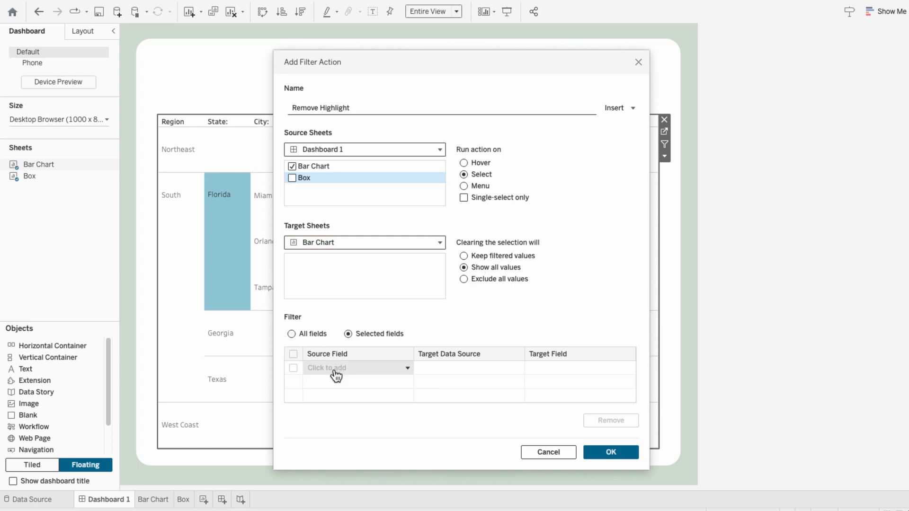
pyautogui.click(337, 369)
pyautogui.write('tr')
pyautogui.click(349, 333)
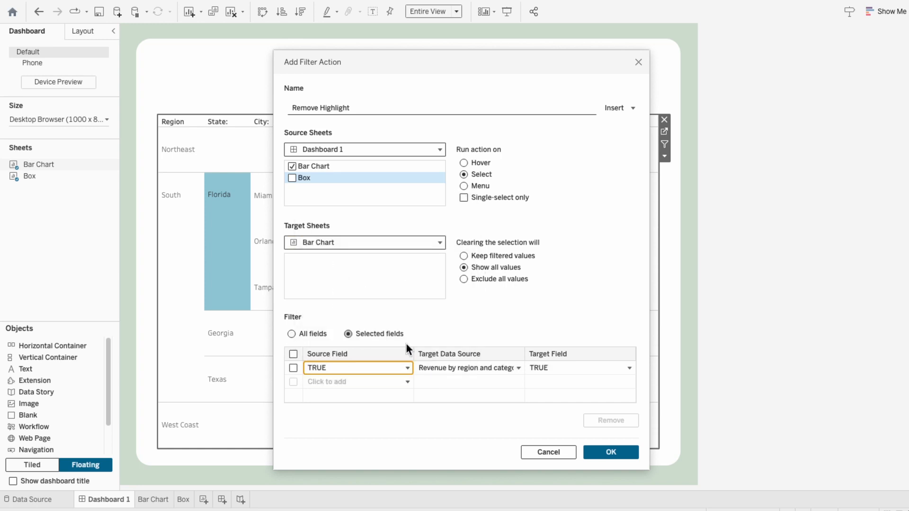
pyautogui.click(562, 369)
pyautogui.click(545, 405)
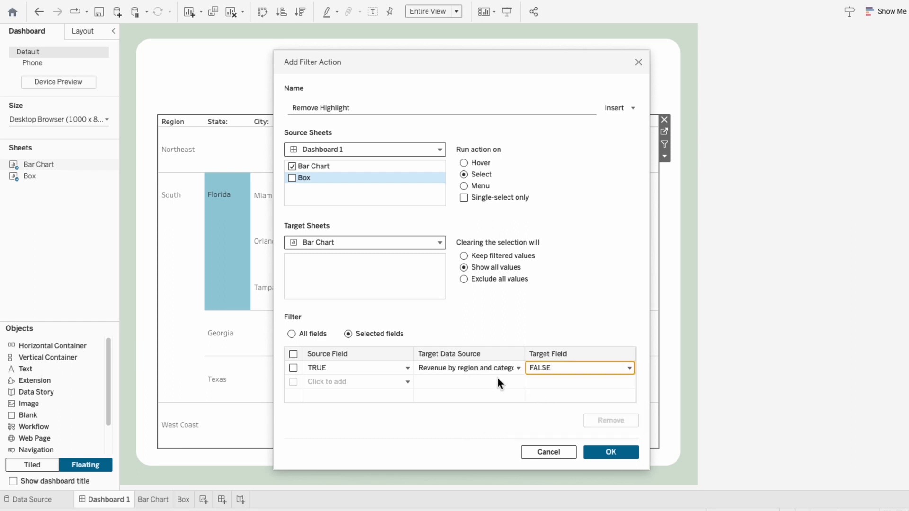
pyautogui.click(614, 454)
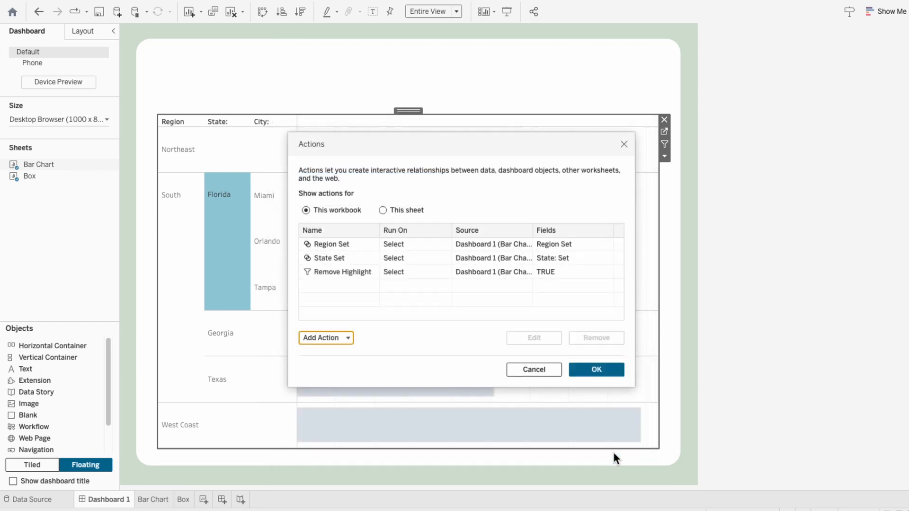
pyautogui.click(604, 373)
# Test the drill-down without highlighting by selecting South, Georgia, Northeast and New Jersey in the dashboard chart.
pyautogui.click(169, 321)
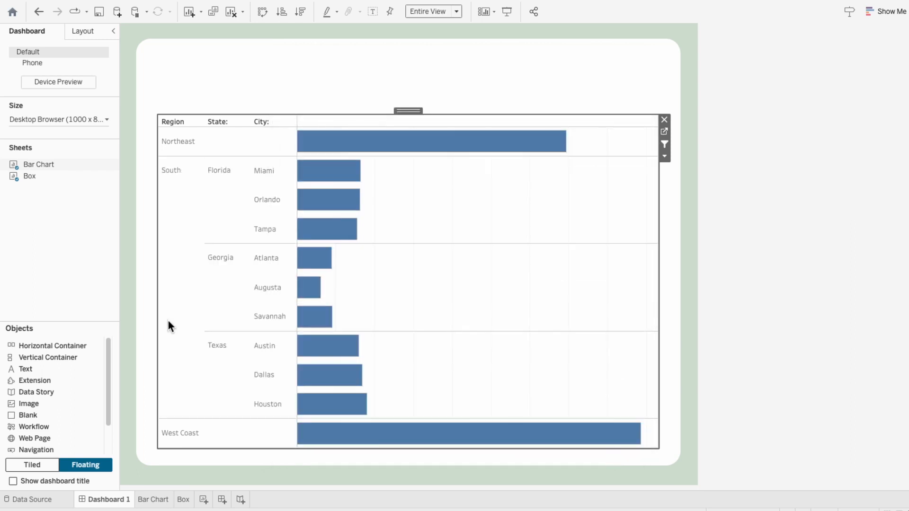
pyautogui.click(224, 302)
pyautogui.click(183, 154)
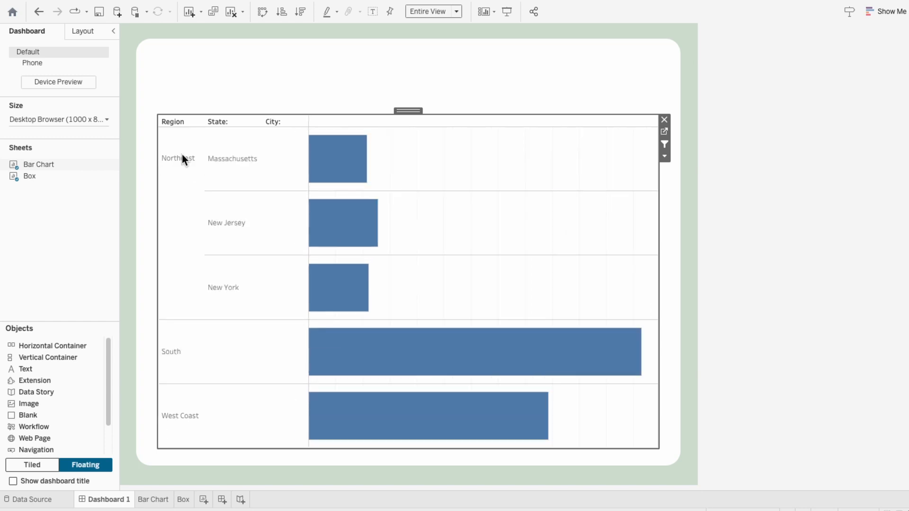
pyautogui.click(218, 234)
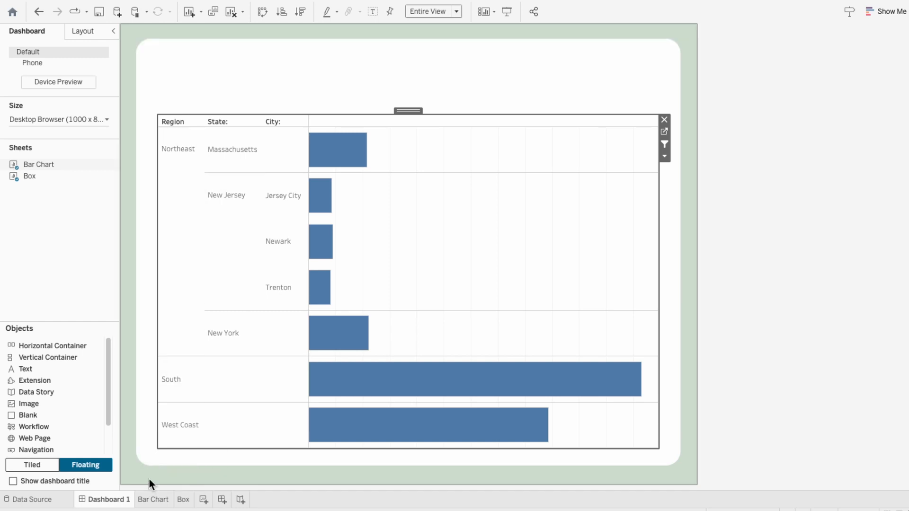
# On the Bar Chart sheet, add a per-cell reference line using the Sum of SUM(Revenue).
pyautogui.click(153, 499)
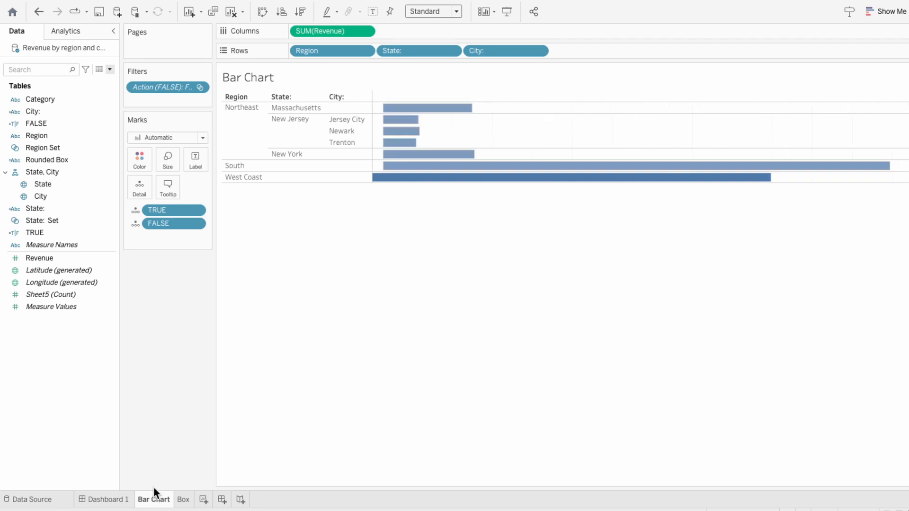
pyautogui.click(71, 31)
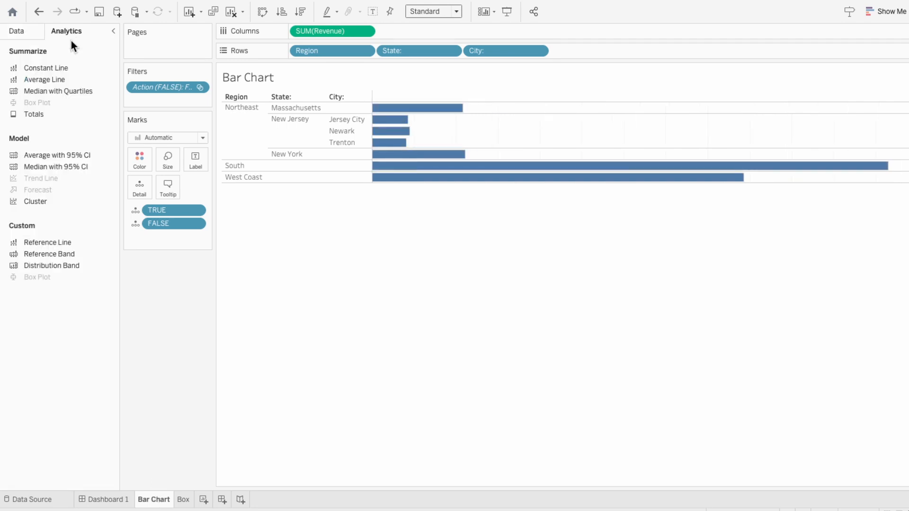
pyautogui.moveTo(57, 240); pyautogui.dragTo(390, 113)
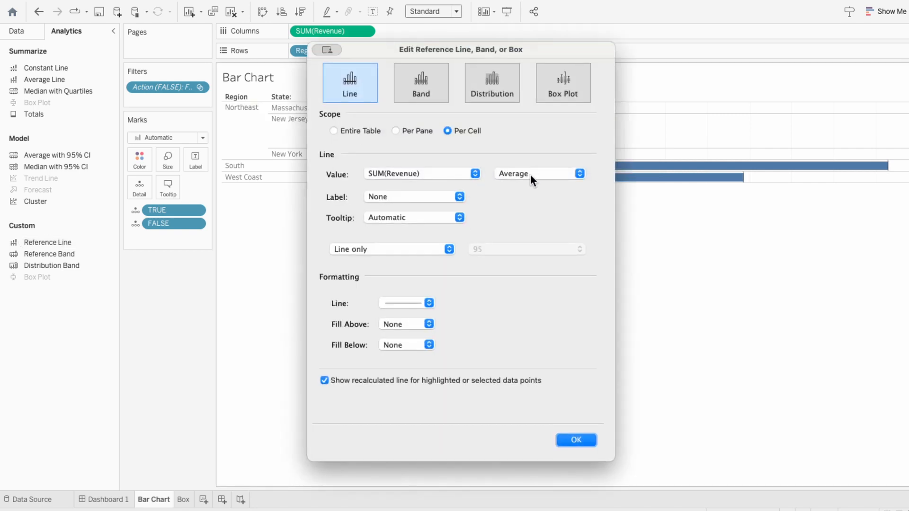
pyautogui.click(531, 174)
pyautogui.click(525, 135)
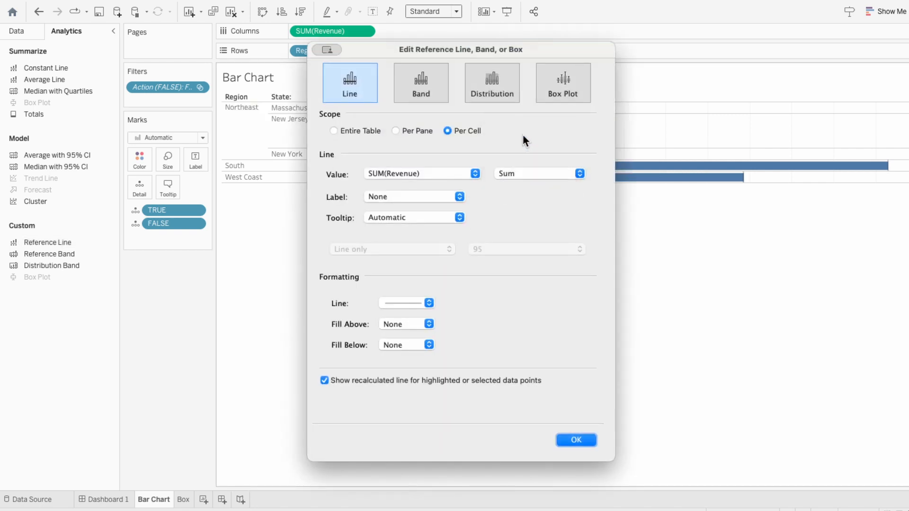
# Label the reference line with its value, set its line style to None and confirm it.
pyautogui.click(445, 196)
pyautogui.click(439, 205)
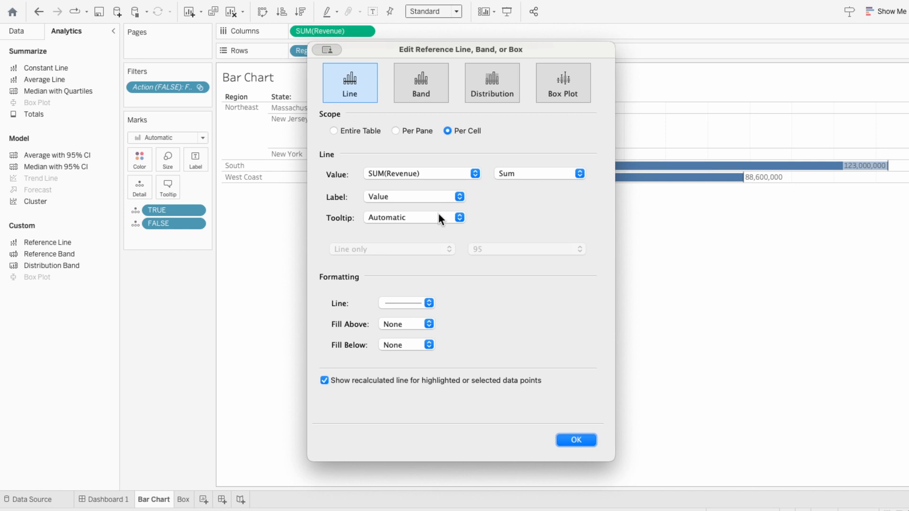
pyautogui.click(421, 303)
pyautogui.click(417, 320)
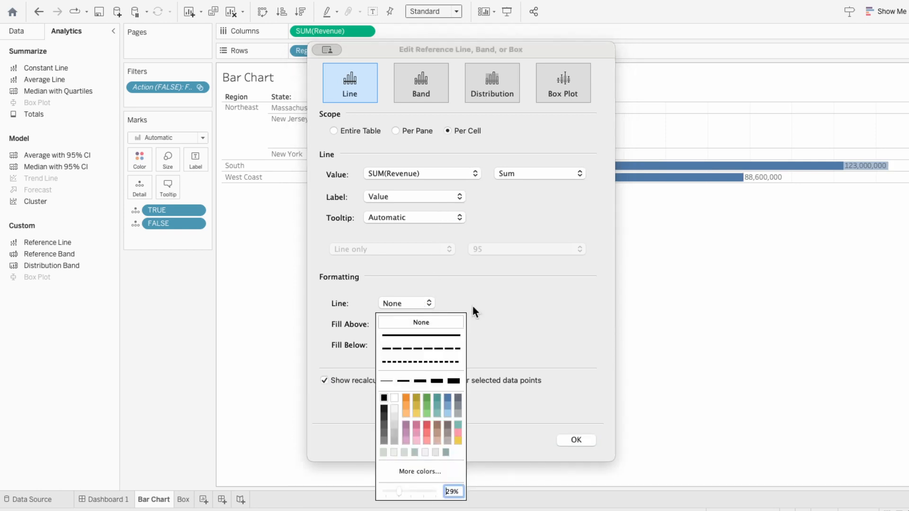
pyautogui.click(587, 441)
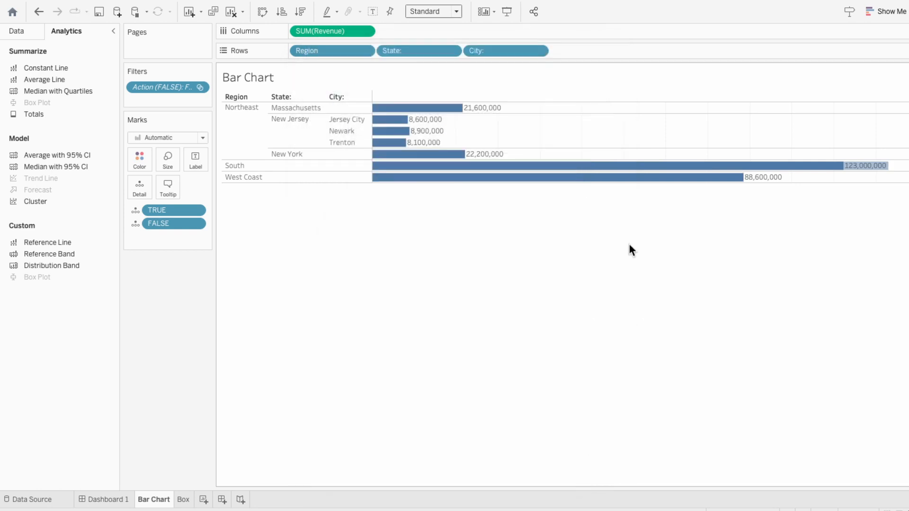
# Format the reference line label's font with size 10 and a near-black color.
pyautogui.rightClick(480, 108)
pyautogui.click(498, 126)
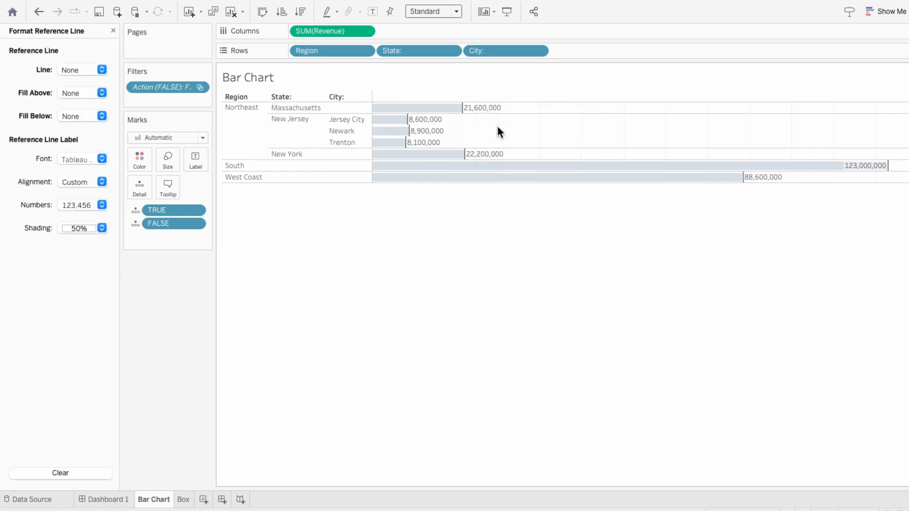
pyautogui.click(82, 160)
pyautogui.click(79, 200)
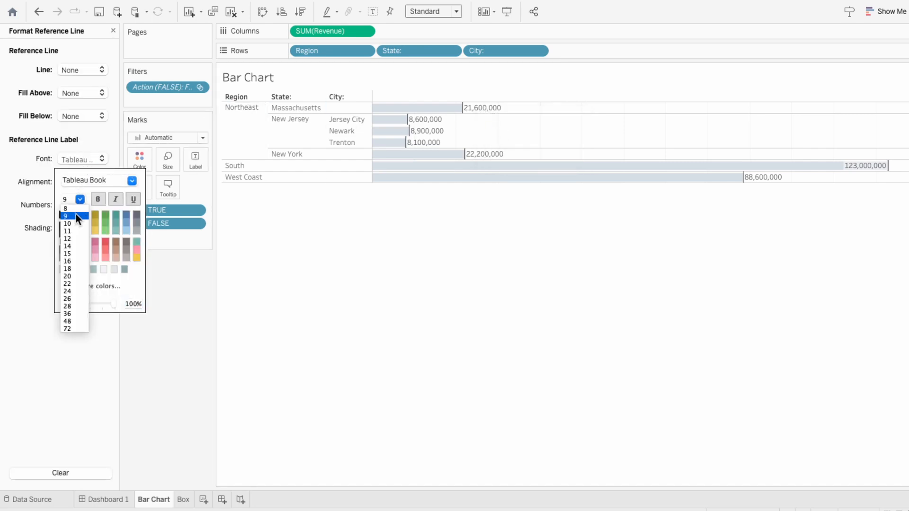
pyautogui.click(74, 223)
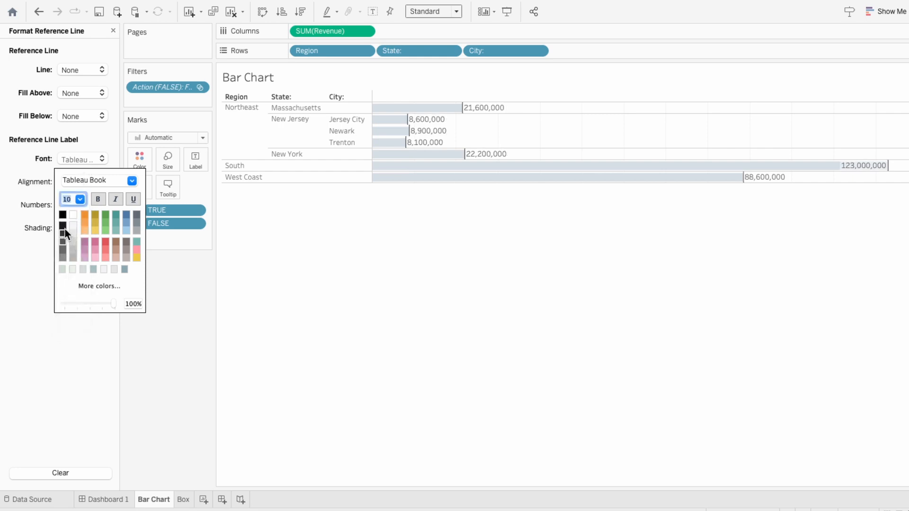
pyautogui.click(62, 228)
pyautogui.click(38, 169)
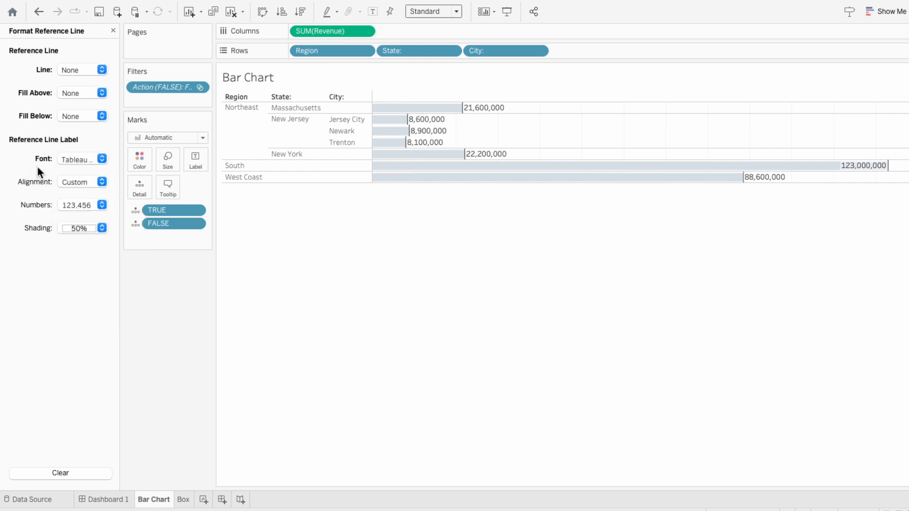
# Align the reference line labels to the right horizontally and to the middle vertically.
pyautogui.click(85, 182)
pyautogui.click(95, 238)
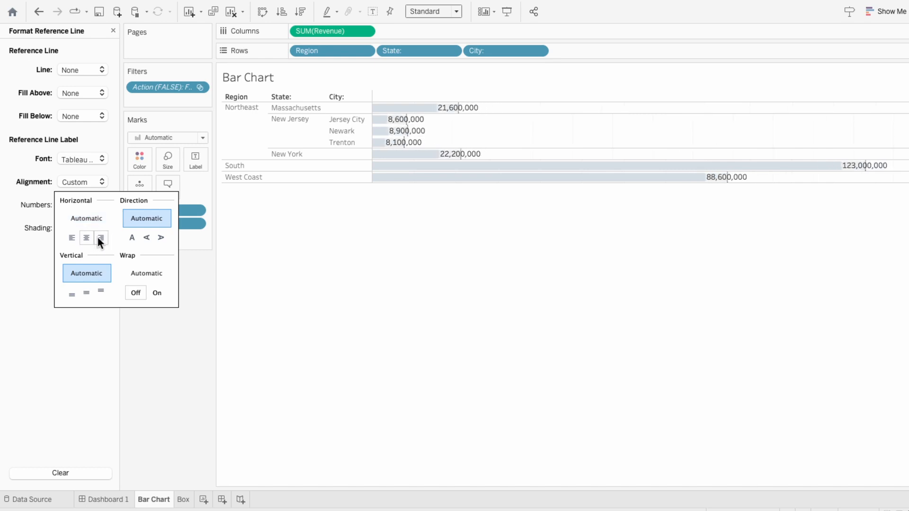
pyautogui.click(98, 237)
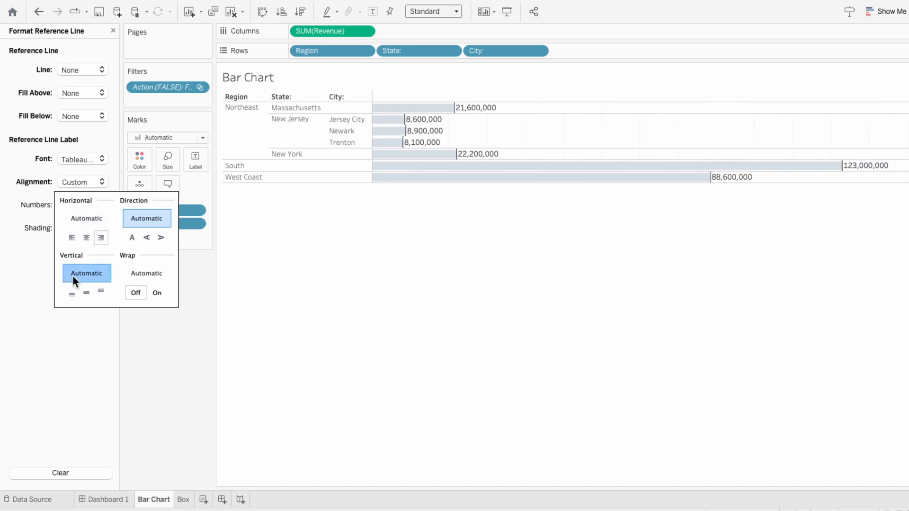
pyautogui.click(85, 291)
pyautogui.click(30, 216)
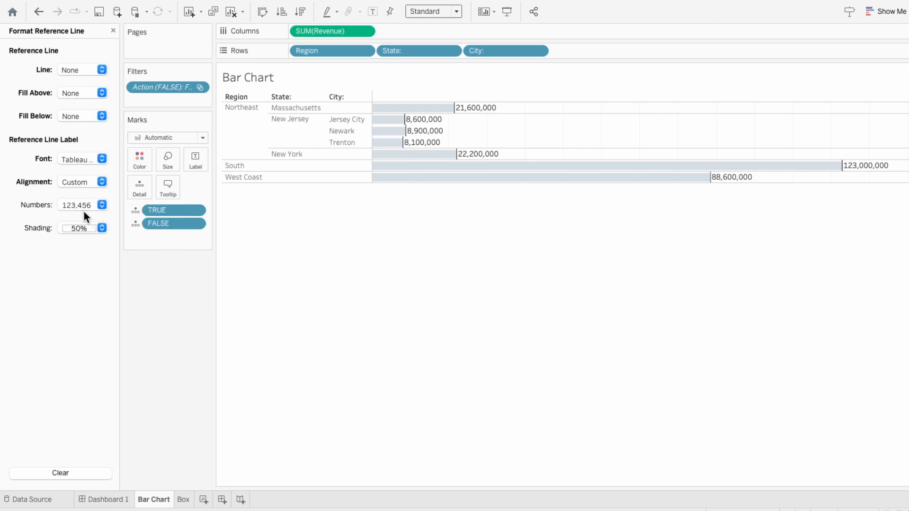
# Set the reference line label's shading to white at full opacity.
pyautogui.click(86, 229)
pyautogui.click(74, 244)
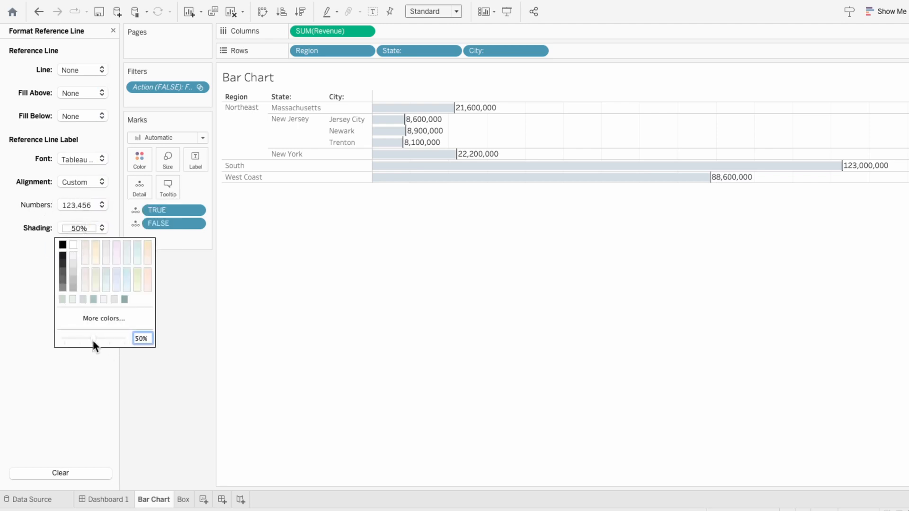
pyautogui.moveTo(93, 340); pyautogui.dragTo(130, 341)
pyautogui.click(39, 244)
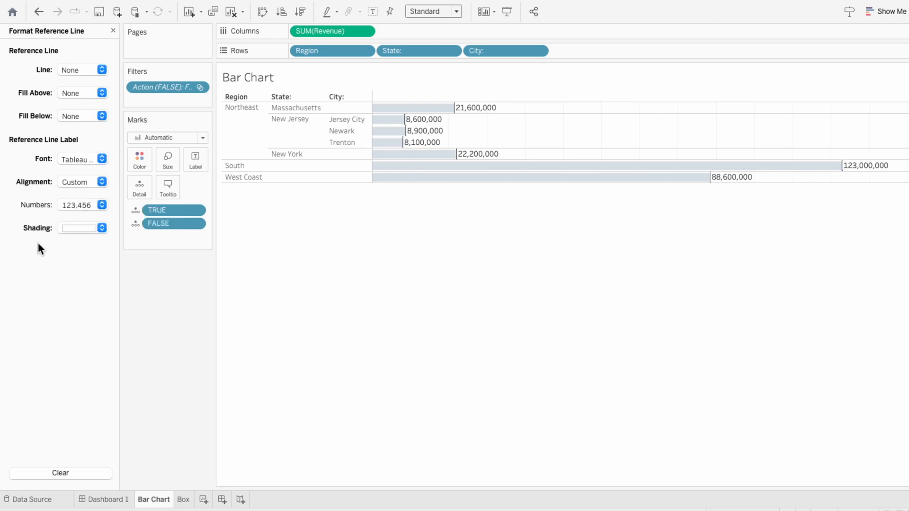
# Format the reference line label numbers as custom currency in millions (M) with 1 decimal place.
pyautogui.click(73, 204)
pyautogui.click(95, 267)
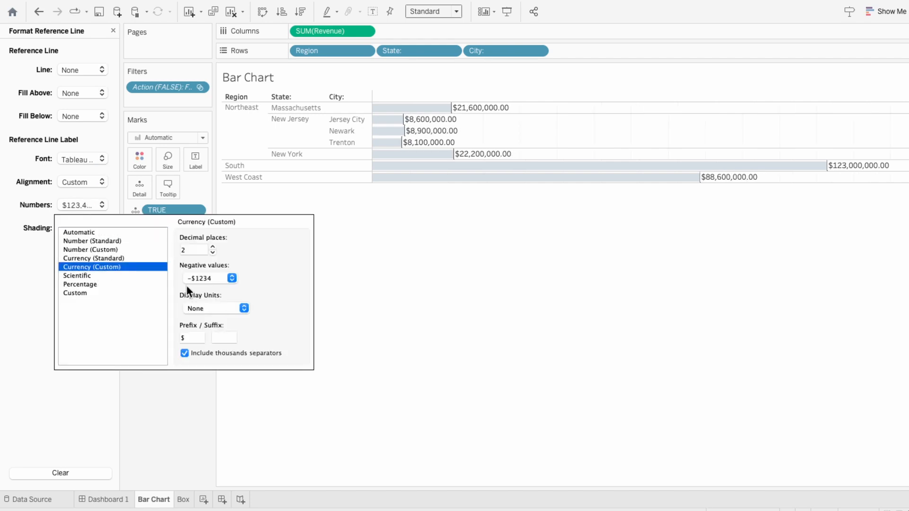
pyautogui.click(216, 307)
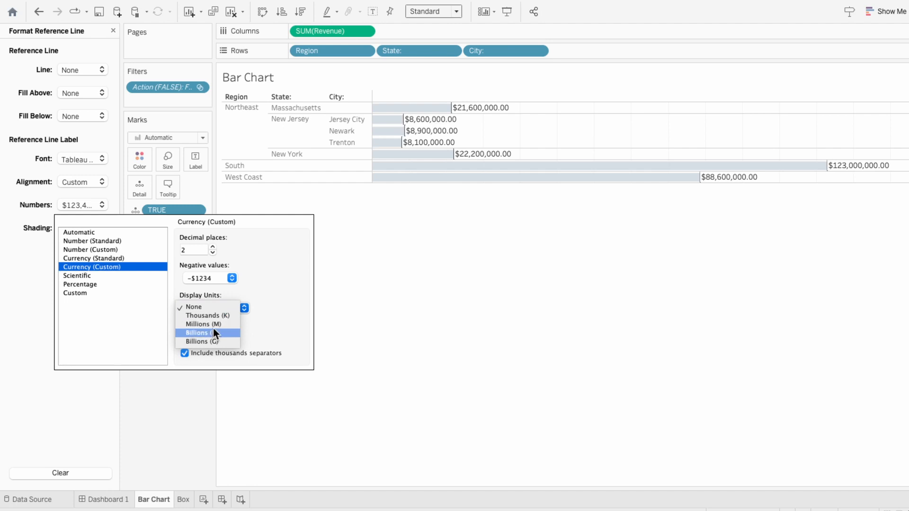
pyautogui.click(212, 325)
pyautogui.click(213, 253)
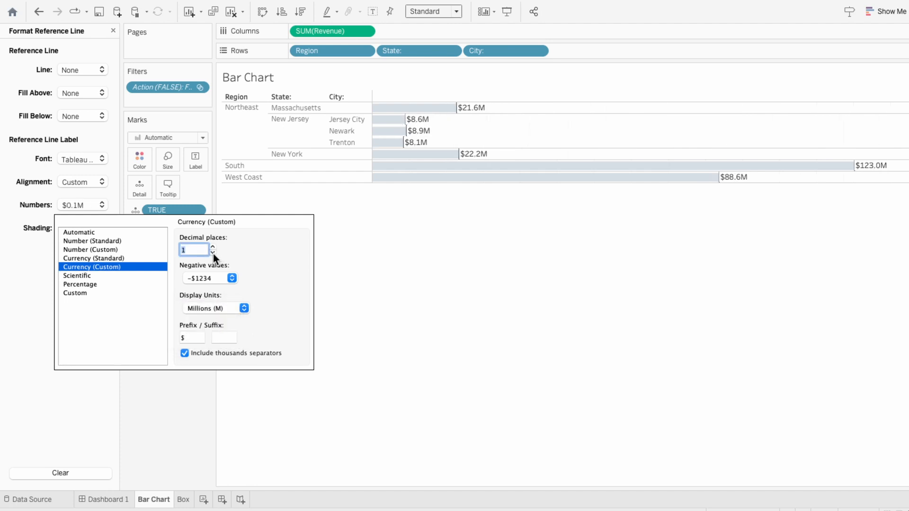
pyautogui.click(52, 199)
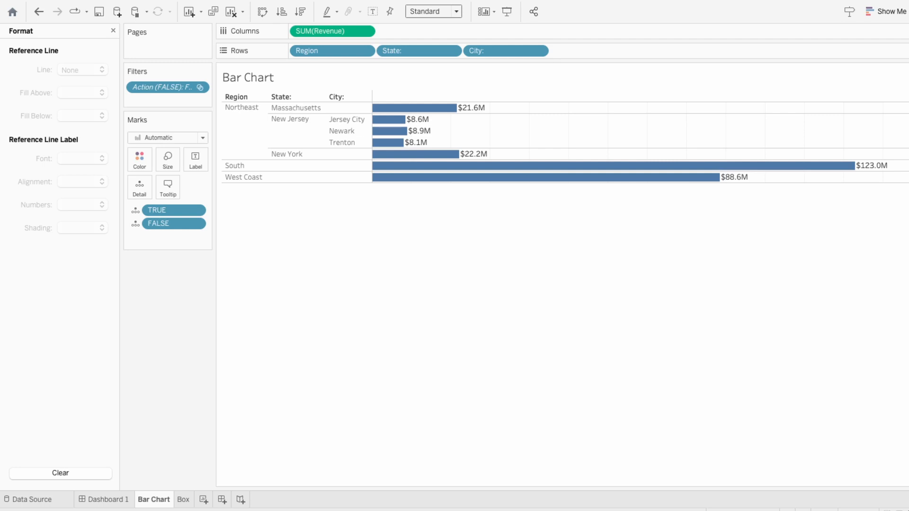
# Close the reference line formatting and color the revenue bars by Category.
pyautogui.click(112, 31)
pyautogui.moveTo(67, 98); pyautogui.dragTo(167, 235)
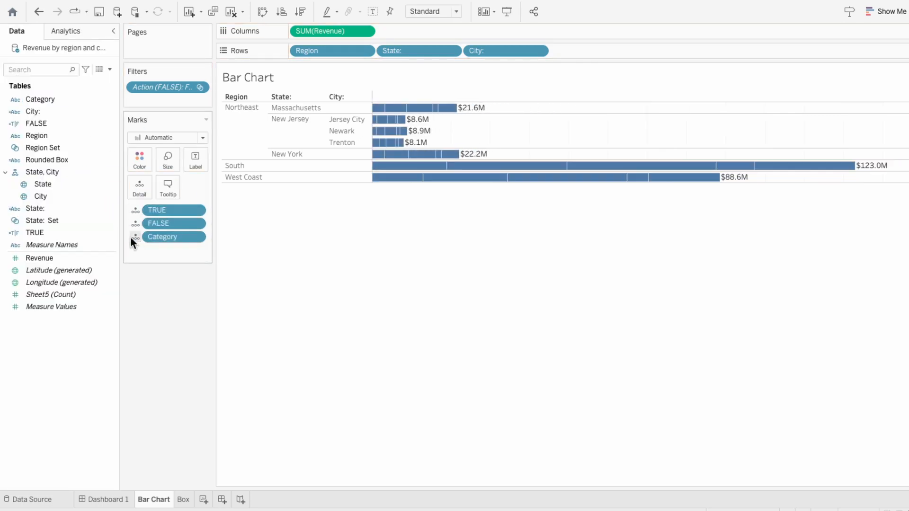
pyautogui.click(132, 238)
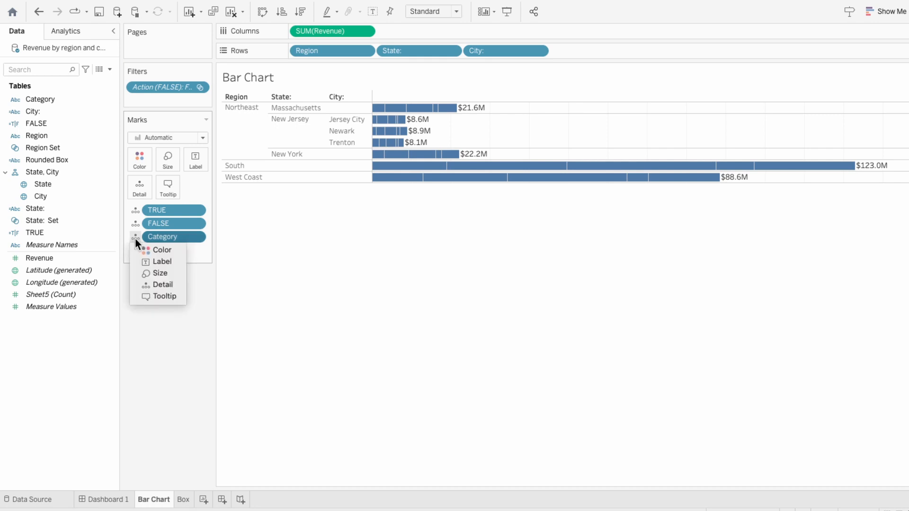
pyautogui.click(146, 247)
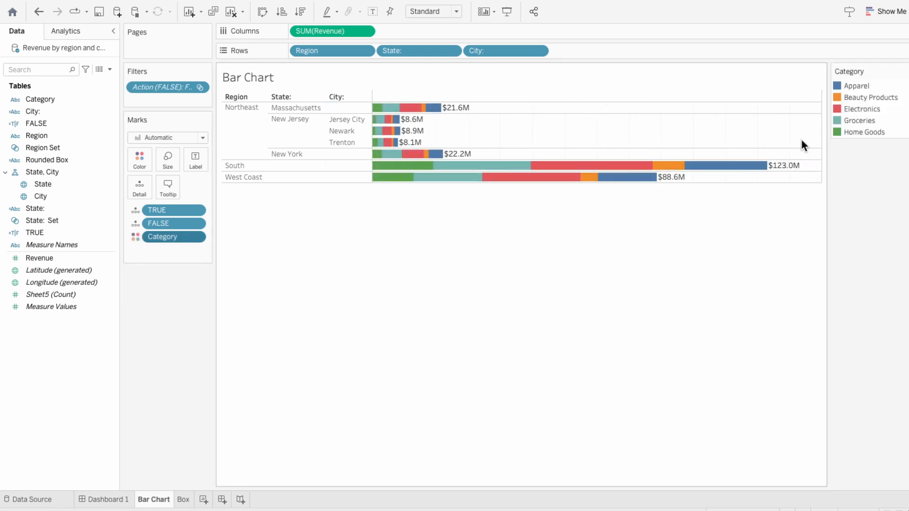
# Assign the Blues color palette to the Category items and confirm it.
pyautogui.click(904, 71)
pyautogui.click(894, 84)
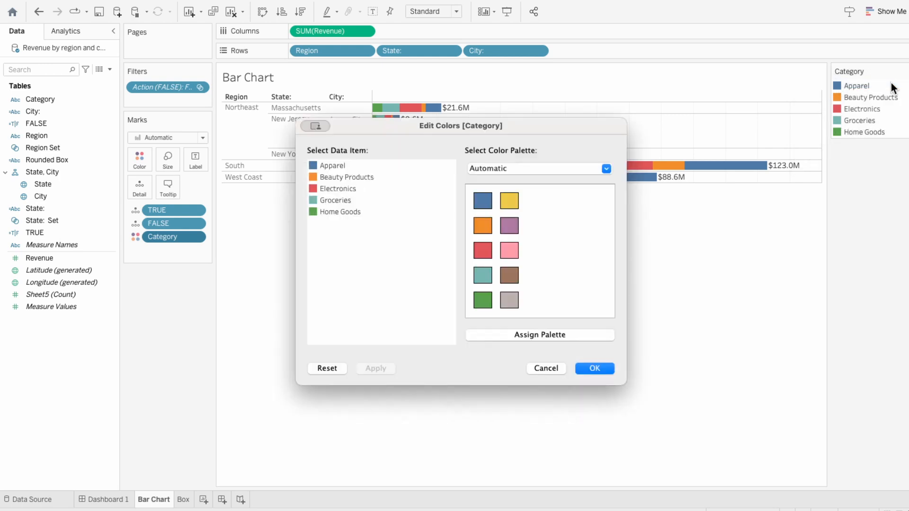
pyautogui.click(531, 165)
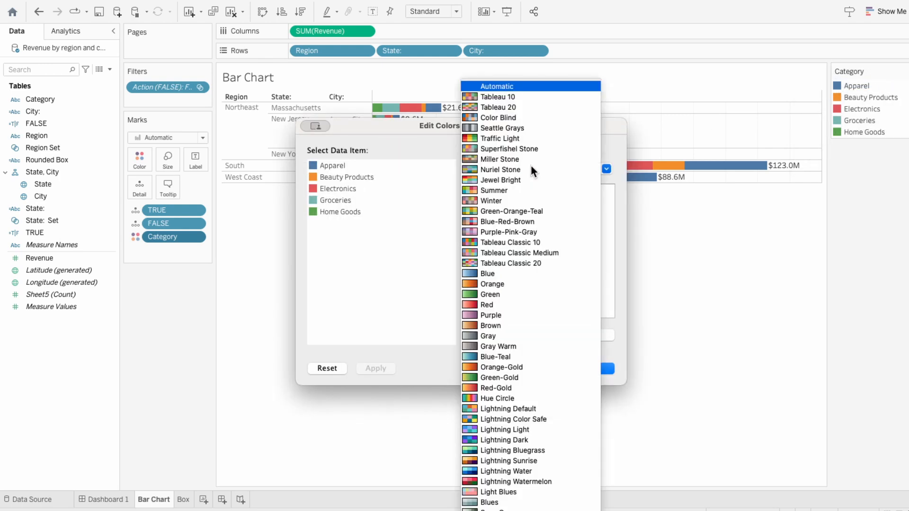
pyautogui.click(521, 503)
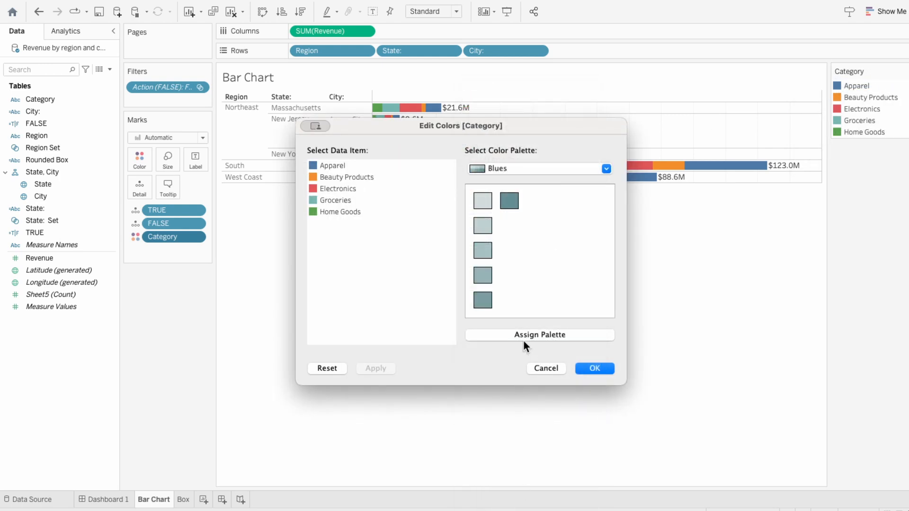
pyautogui.click(523, 340)
pyautogui.click(334, 201)
pyautogui.click(595, 368)
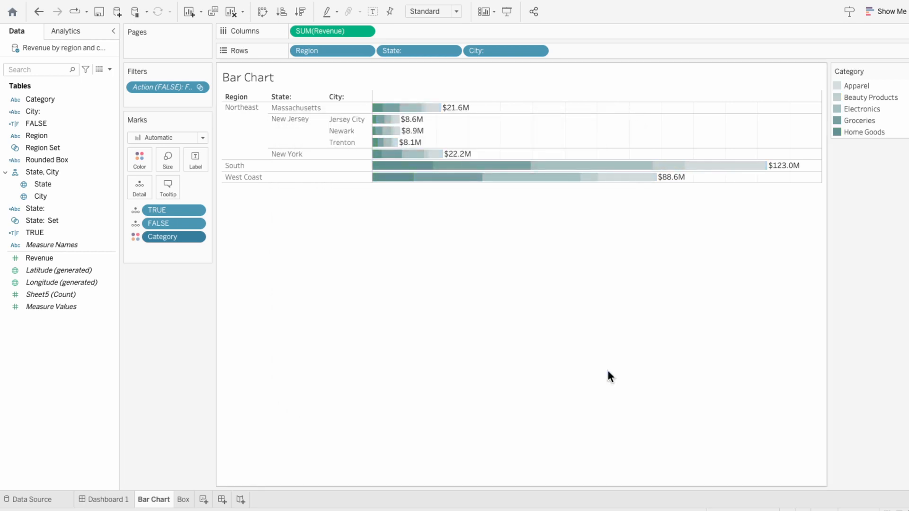
# Check the bar chart on Dashboard 1, and add a new worksheet named Colors.
pyautogui.click(129, 500)
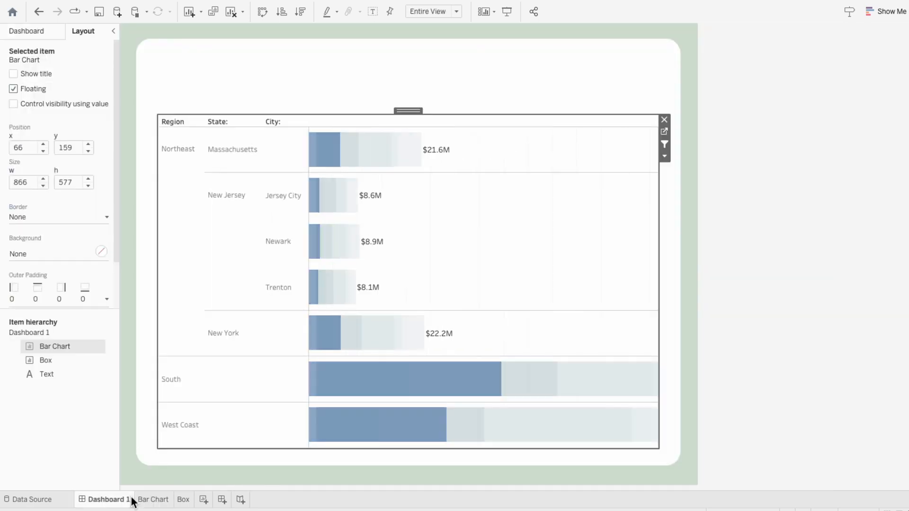
pyautogui.click(203, 500)
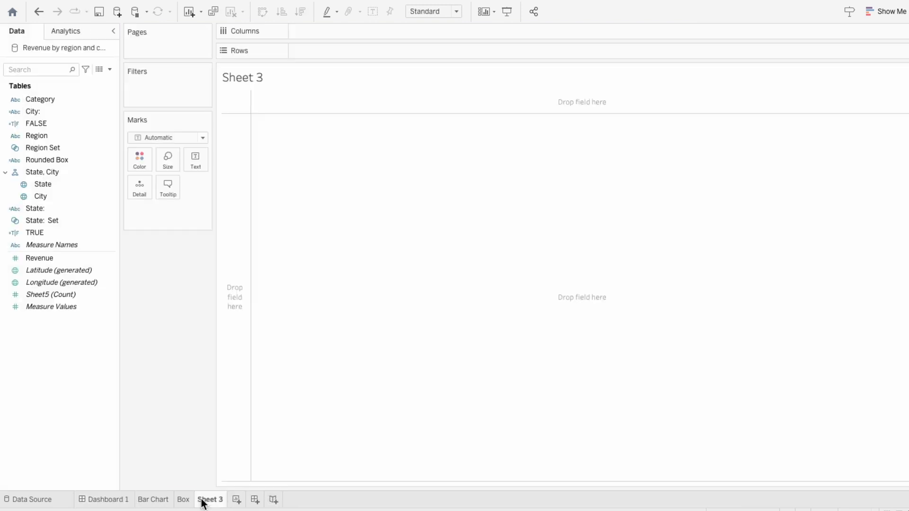
pyautogui.doubleClick(207, 501)
pyautogui.write('Colors')
pyautogui.press('Return')
# Add another new worksheet named Names and place Category on its rows.
pyautogui.click(233, 500)
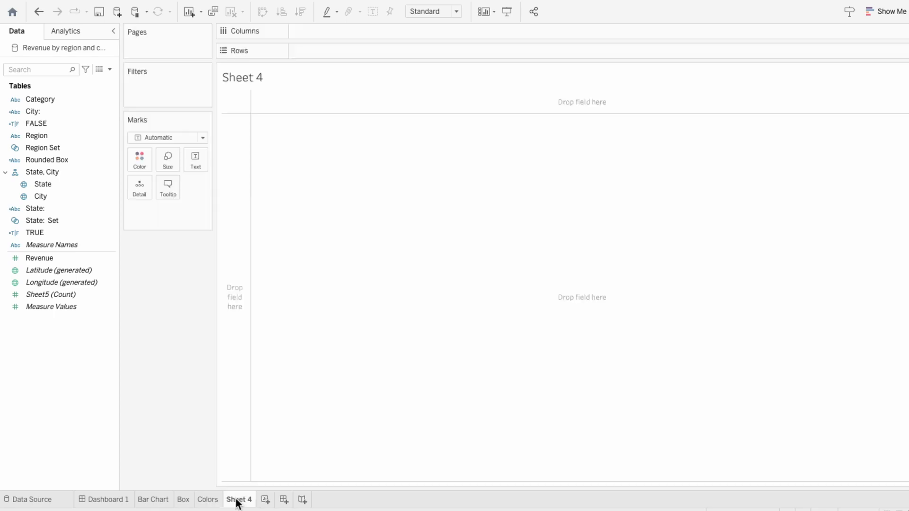
pyautogui.doubleClick(237, 501)
pyautogui.write('Names')
pyautogui.press('Return')
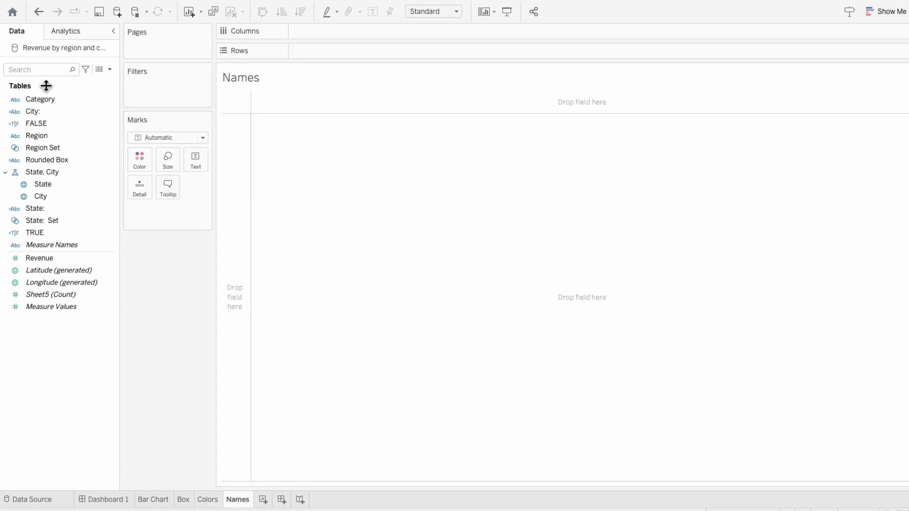
pyautogui.moveTo(43, 99); pyautogui.dragTo(321, 48)
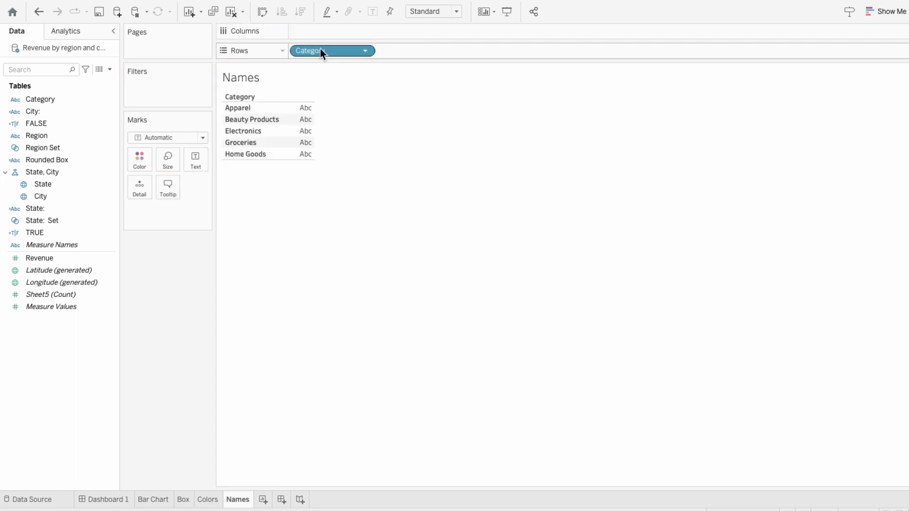
# On the Colors sheet, place Category on rows and also use it to color the marks.
pyautogui.click(208, 500)
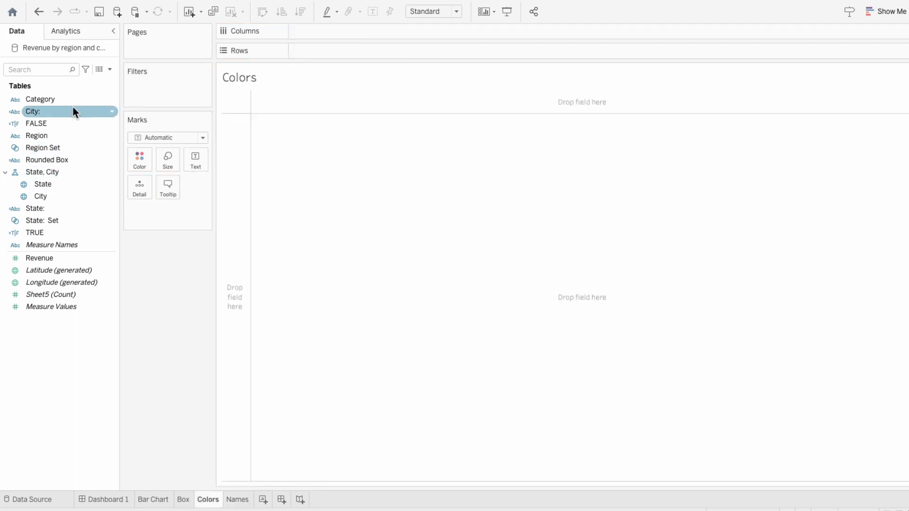
pyautogui.click(84, 99)
pyautogui.moveTo(84, 98); pyautogui.dragTo(294, 47)
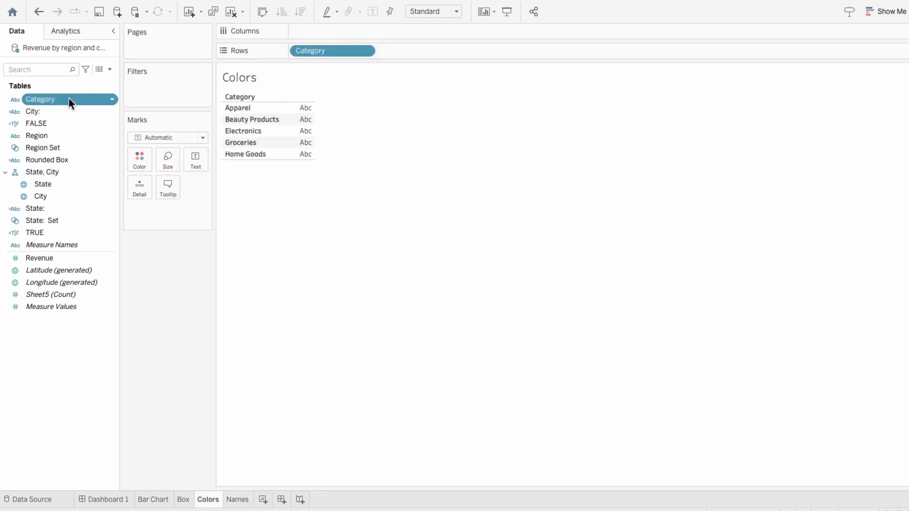
pyautogui.moveTo(70, 99); pyautogui.dragTo(171, 211)
pyautogui.click(133, 211)
pyautogui.click(142, 221)
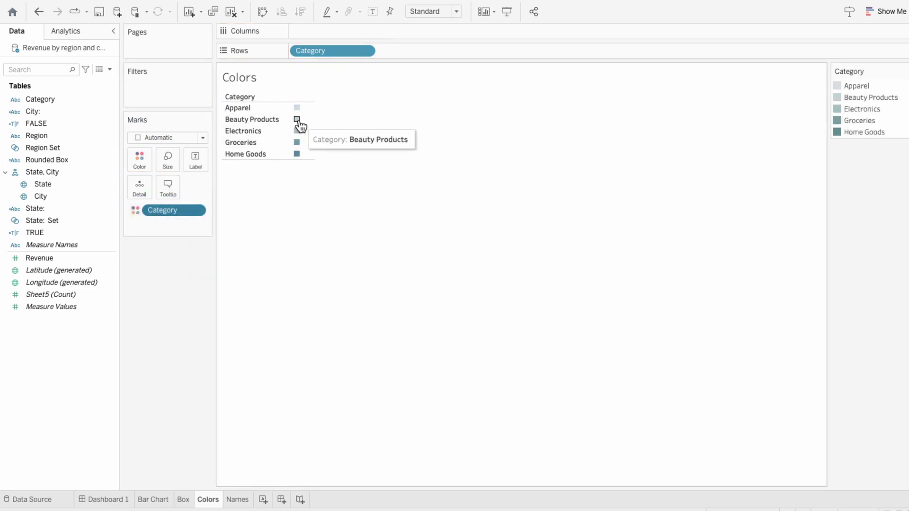
# Hide the Category header on the Colors sheet and enlarge the rows and color squares.
pyautogui.rightClick(312, 50)
pyautogui.click(338, 134)
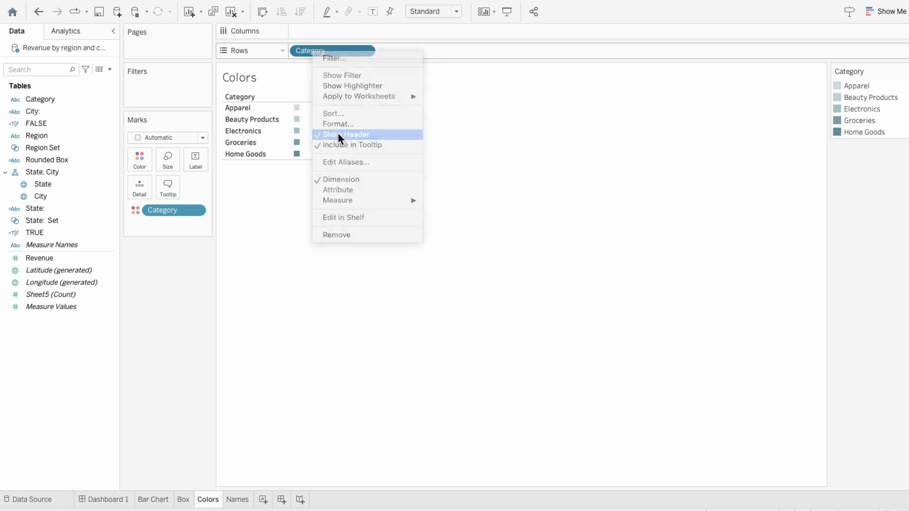
pyautogui.moveTo(250, 148); pyautogui.dragTo(251, 191)
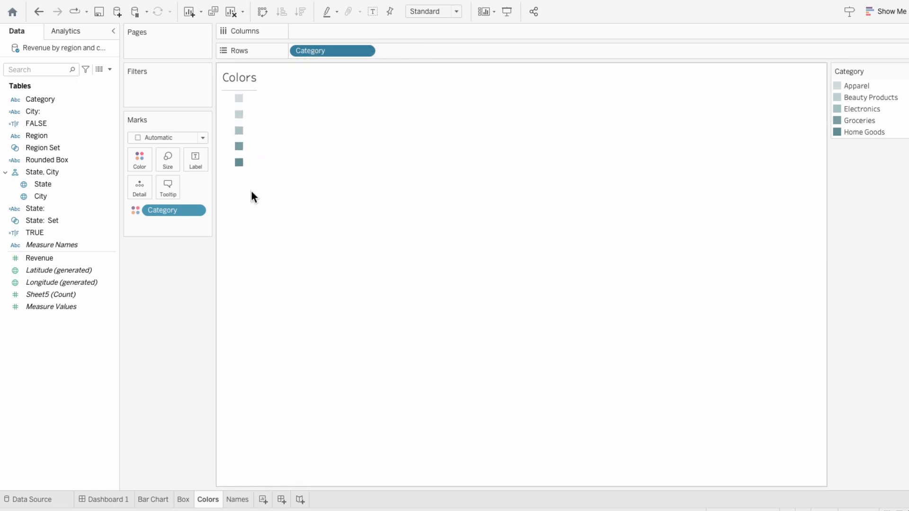
pyautogui.click(179, 167)
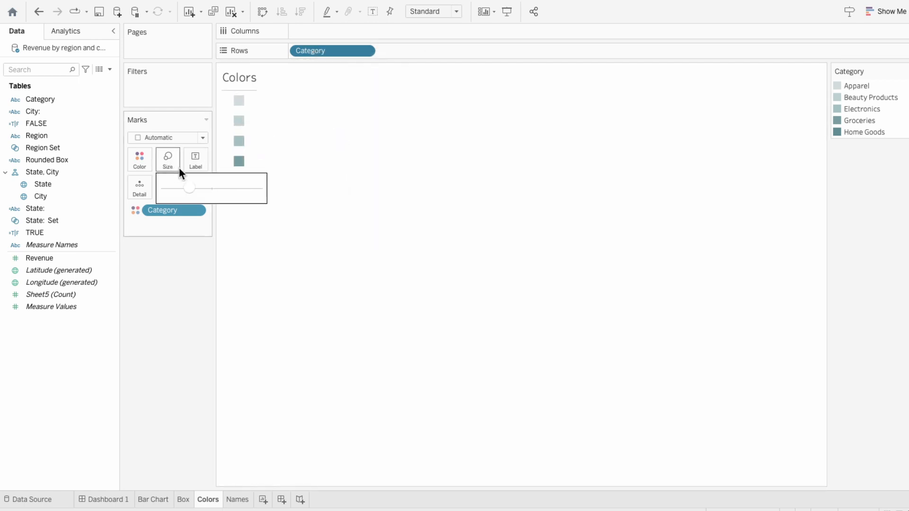
pyautogui.click(203, 187)
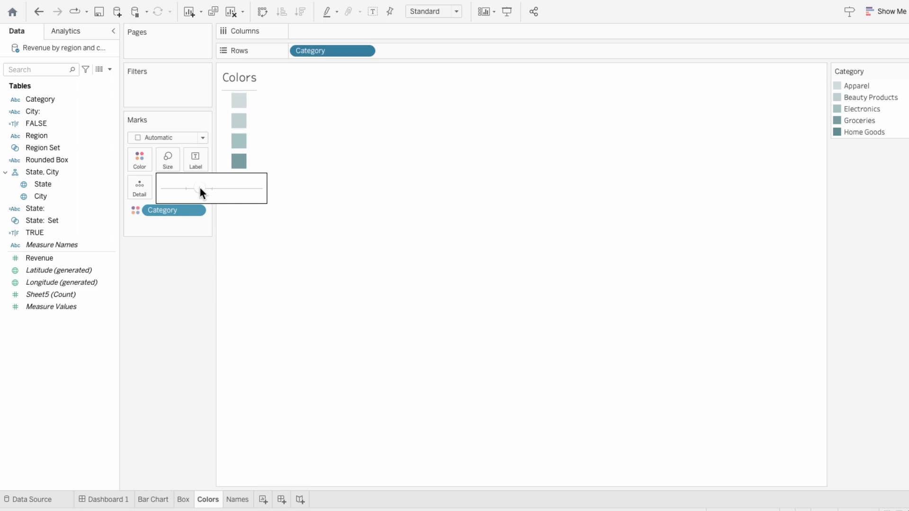
# On the Names sheet, set the row banding shading to None for both pane and header.
pyautogui.click(238, 500)
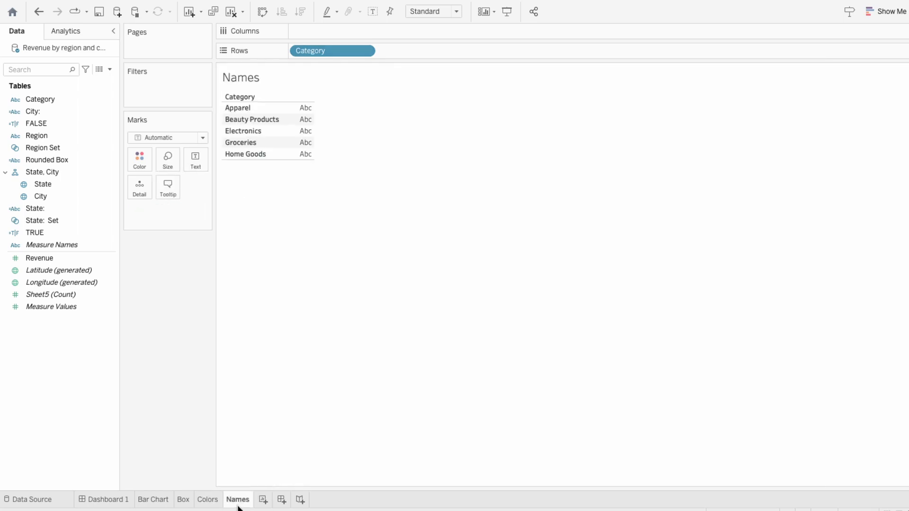
pyautogui.rightClick(245, 119)
pyautogui.click(265, 161)
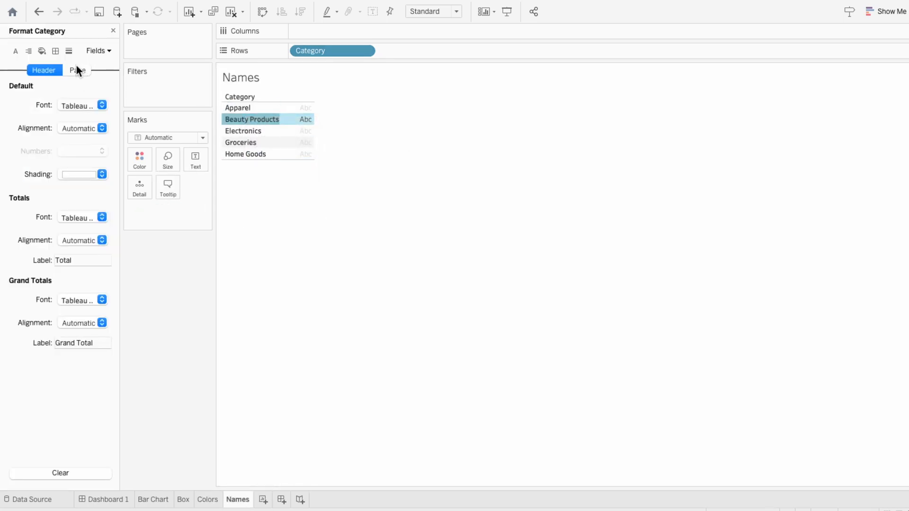
pyautogui.click(44, 51)
pyautogui.click(76, 327)
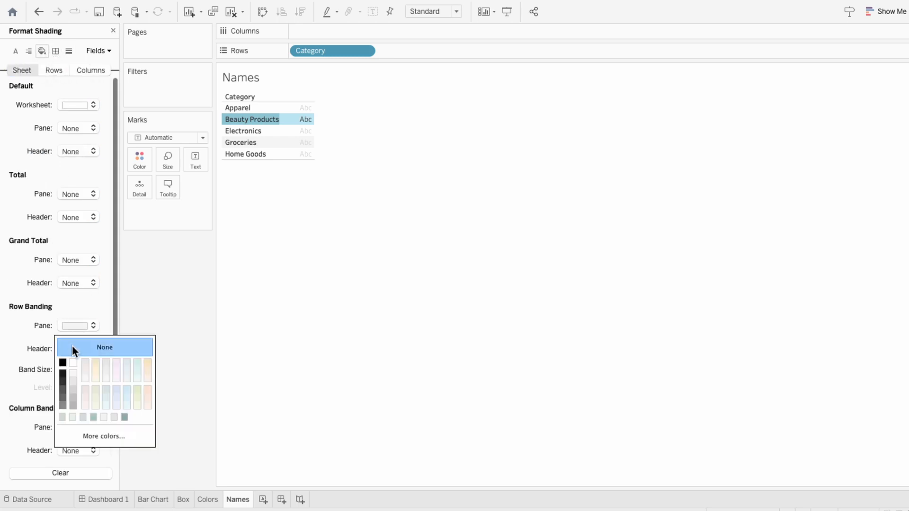
pyautogui.click(72, 346)
pyautogui.click(76, 352)
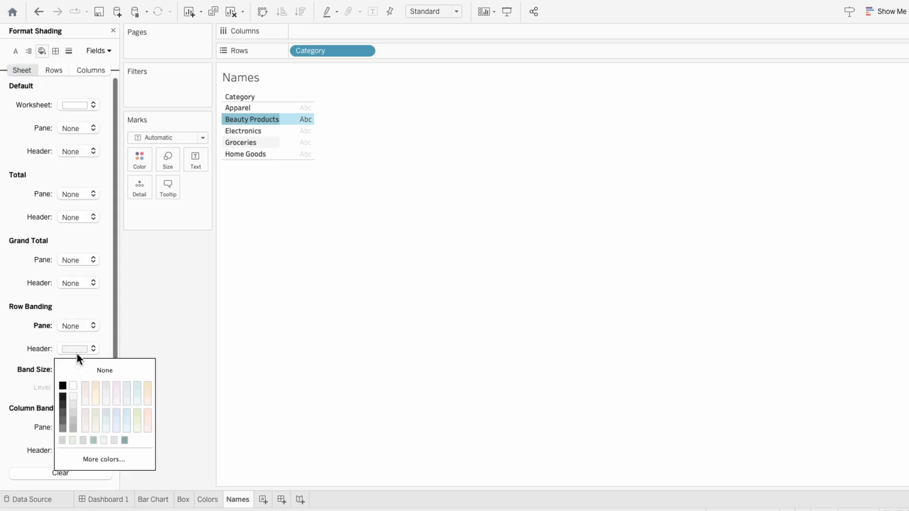
# Hide the field labels for rows above the category names.
pyautogui.click(248, 96)
pyautogui.rightClick(251, 95)
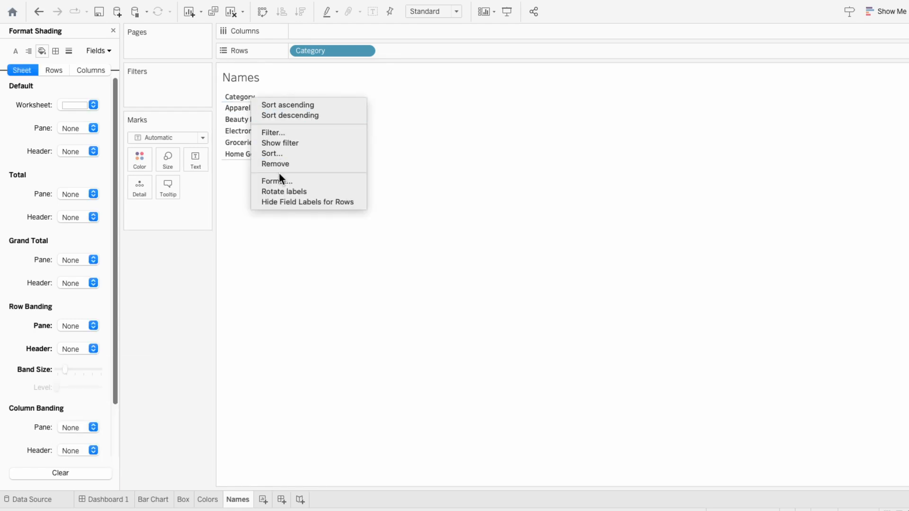
pyautogui.click(279, 202)
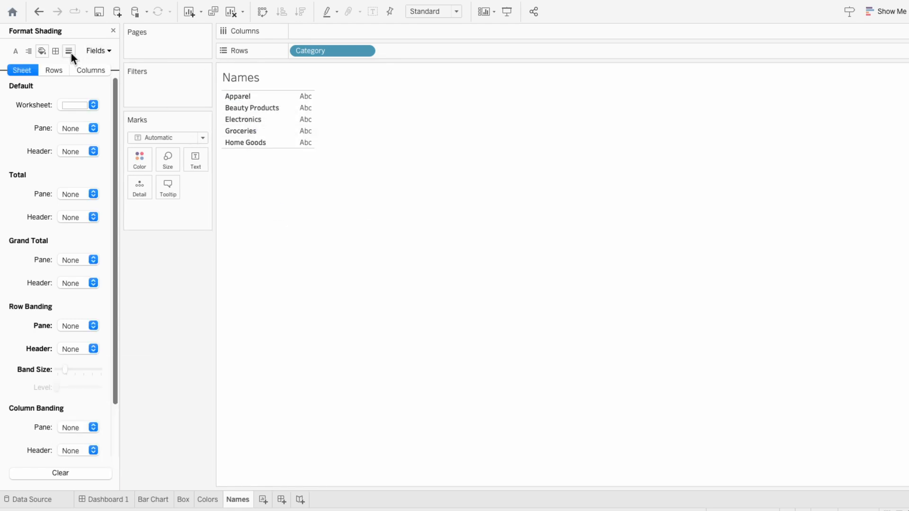
# Set the row divider borders on the Names sheet to None and close the formatting options.
pyautogui.click(57, 52)
pyautogui.click(82, 326)
pyautogui.click(125, 300)
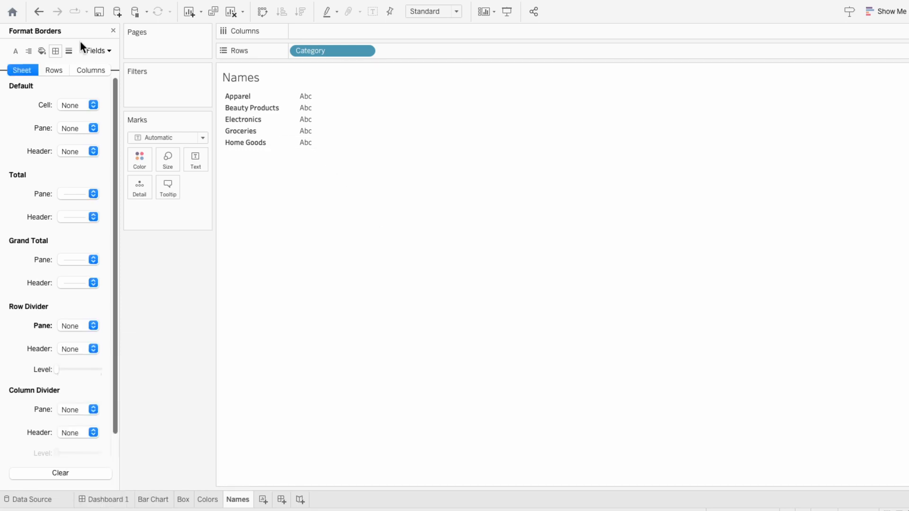
pyautogui.click(113, 31)
# Remove the row divider borders from the Colors sheet by setting them to None, and clear the mark selection.
pyautogui.click(207, 500)
pyautogui.rightClick(239, 159)
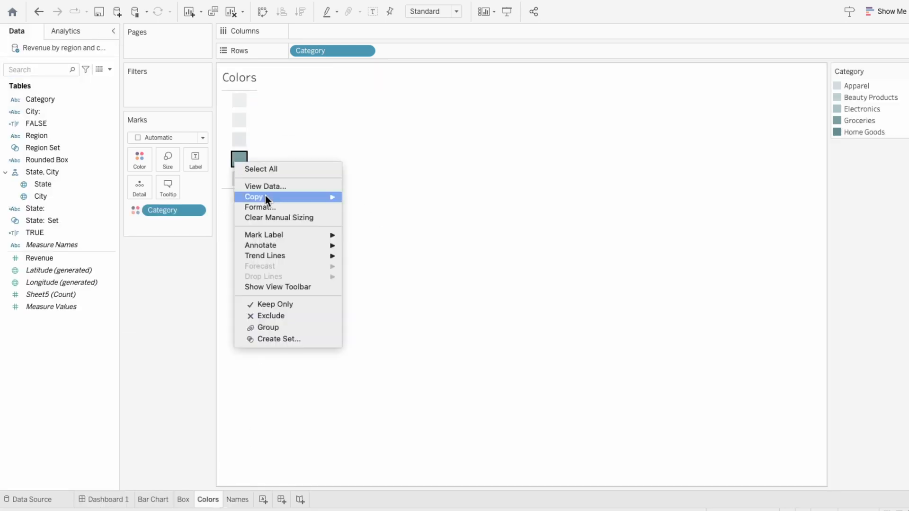
pyautogui.click(258, 207)
pyautogui.click(69, 51)
pyautogui.click(55, 51)
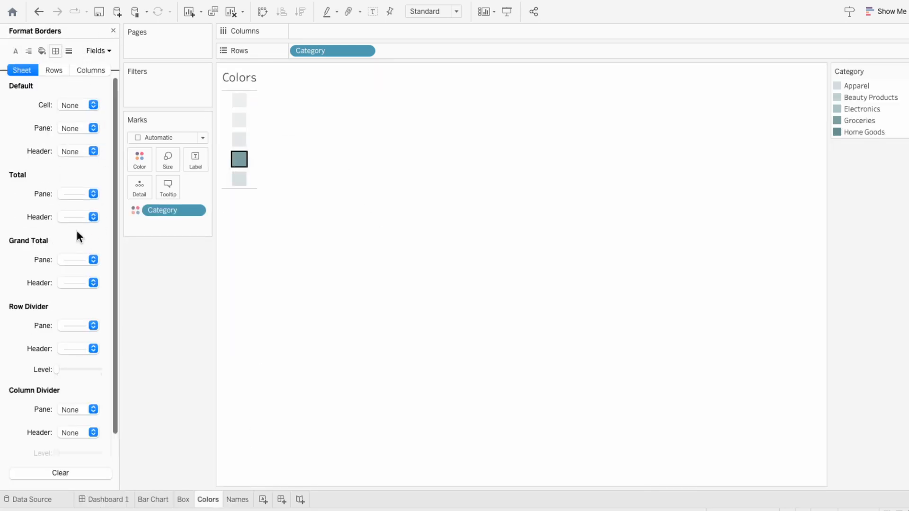
pyautogui.click(78, 325)
pyautogui.click(238, 210)
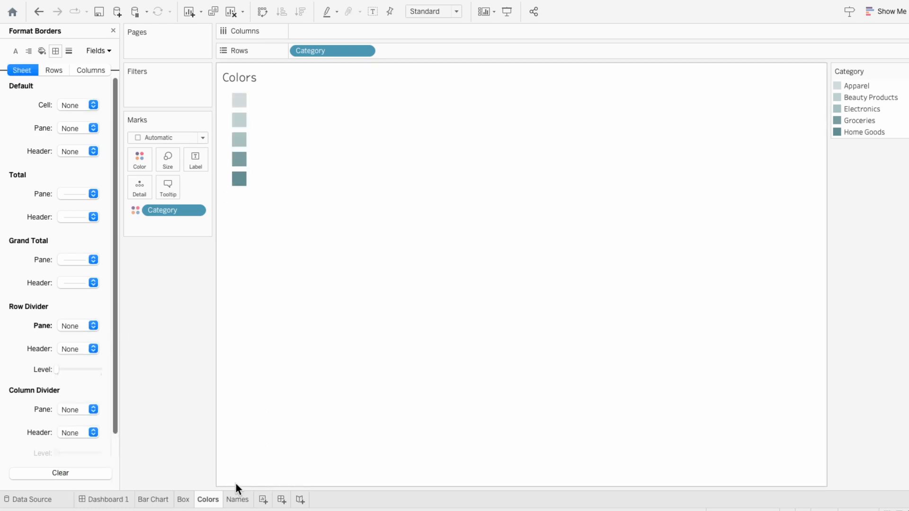
# On the Names sheet, increase the row height to match the color squares and narrow the placeholder text column.
pyautogui.click(237, 500)
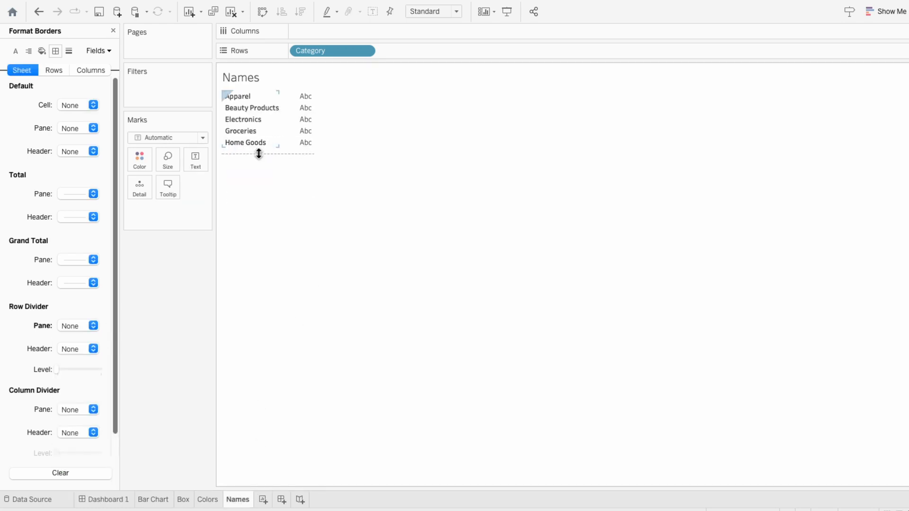
pyautogui.moveTo(259, 154); pyautogui.dragTo(290, 130)
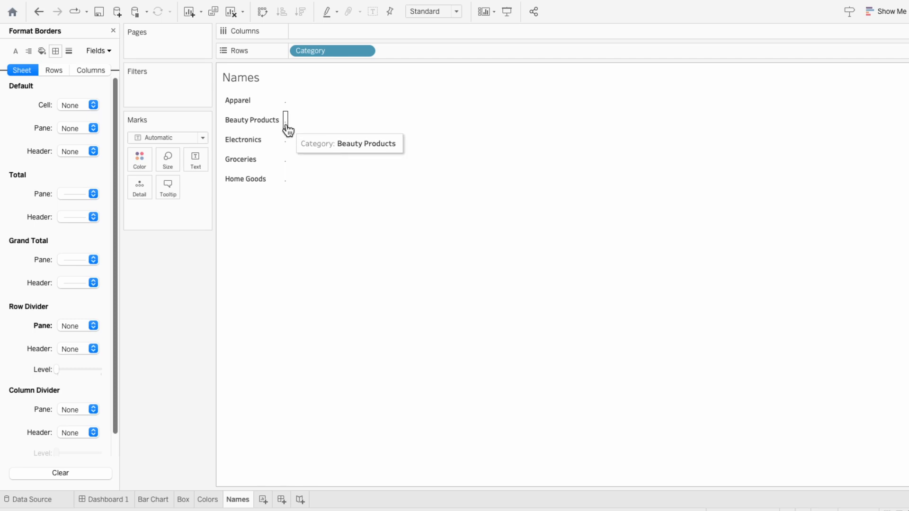
# Close the border formatting and place Sheet5 (Count) on the Text mark of the Names sheet.
pyautogui.click(112, 31)
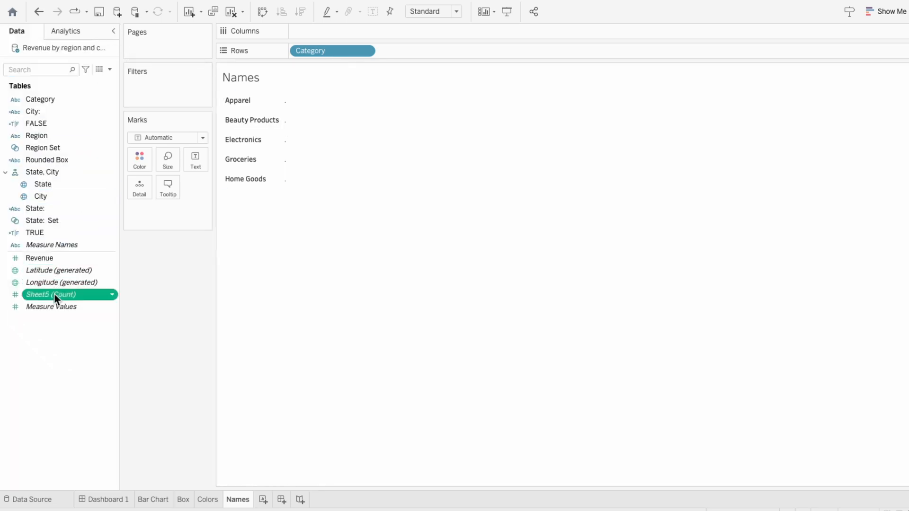
pyautogui.moveTo(54, 294); pyautogui.dragTo(142, 209)
pyautogui.click(134, 211)
pyautogui.click(144, 235)
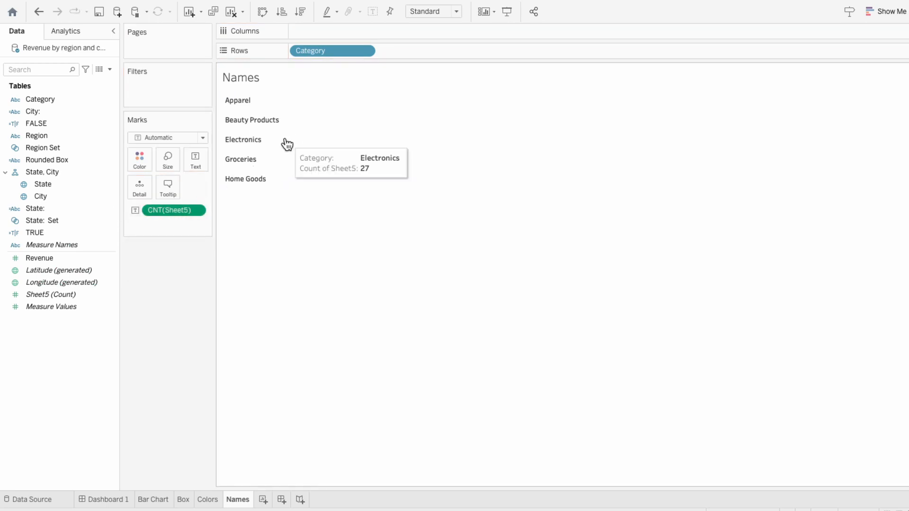
# Set the pane font color of the CNT(Sheet5) field to white on the Names sheet.
pyautogui.rightClick(286, 141)
pyautogui.click(311, 183)
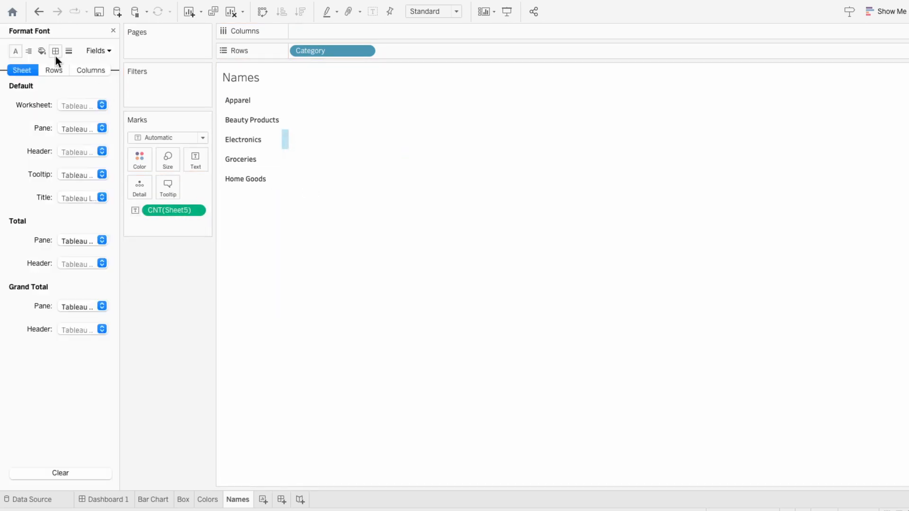
pyautogui.click(101, 60)
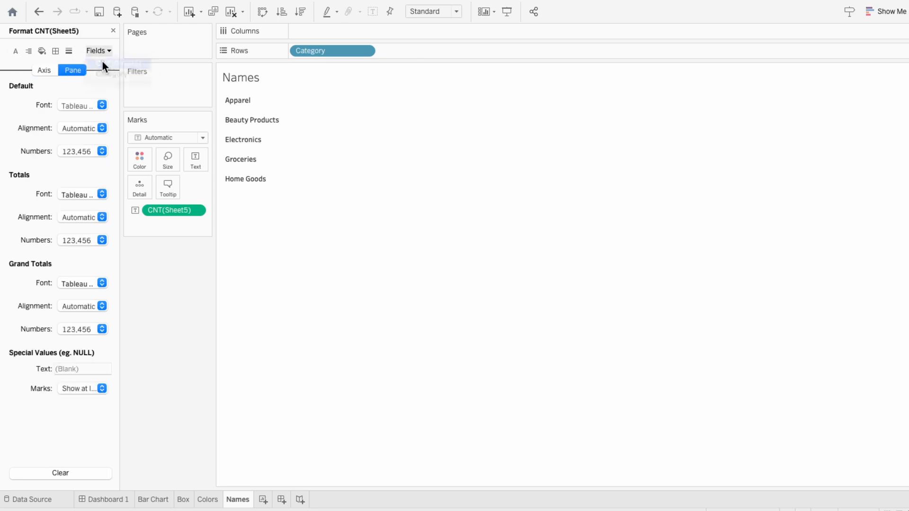
pyautogui.click(85, 105)
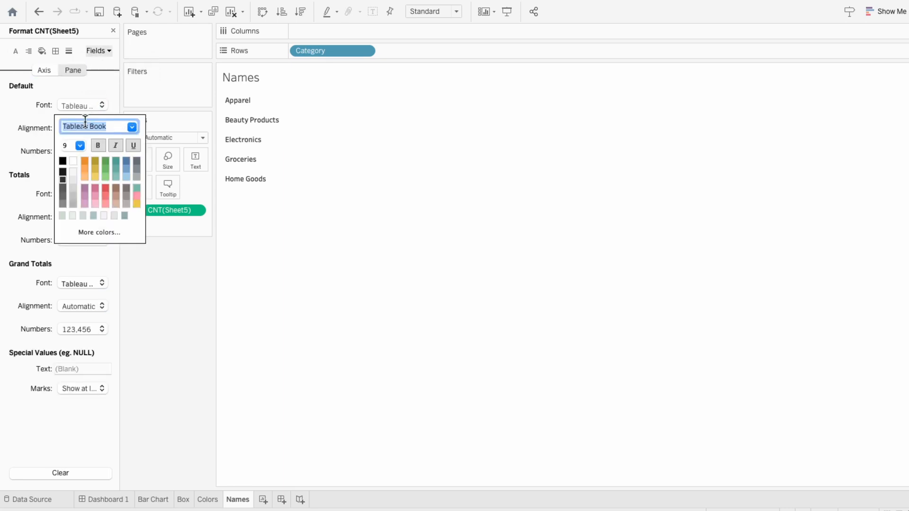
pyautogui.click(76, 158)
# Return to Dashboard 1, close the formatting options, and place the Colors and Names sheets on it as floating objects.
pyautogui.click(108, 500)
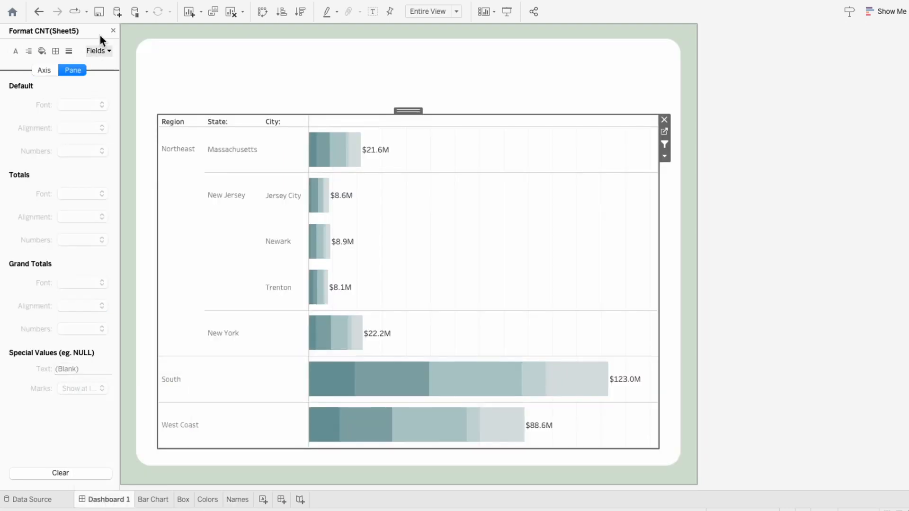
pyautogui.click(113, 31)
pyautogui.click(27, 31)
pyautogui.moveTo(33, 187); pyautogui.dragTo(230, 55)
pyautogui.moveTo(34, 199); pyautogui.dragTo(425, 147)
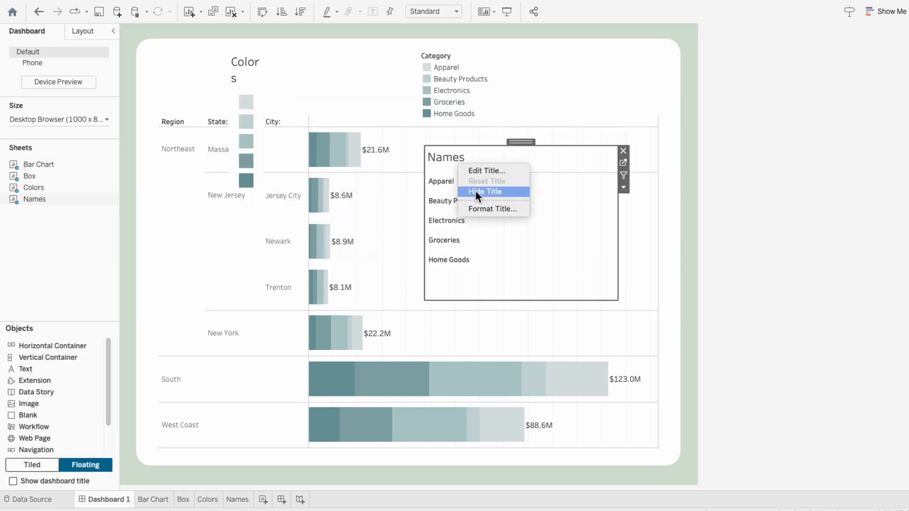
# Hide the titles of the Names and Colors sheets on the dashboard, moving Names up toward the header area.
pyautogui.click(475, 191)
pyautogui.moveTo(524, 142); pyautogui.dragTo(383, 81)
pyautogui.rightClick(252, 74)
pyautogui.click(266, 102)
# Move the default Category legend aside to the chart's left, then place the Names sheet in the dashboard's upper-right corner and shrink it.
pyautogui.click(467, 57)
pyautogui.moveTo(466, 48); pyautogui.dragTo(180, 266)
pyautogui.click(379, 113)
pyautogui.moveTo(384, 80); pyautogui.dragTo(692, 39)
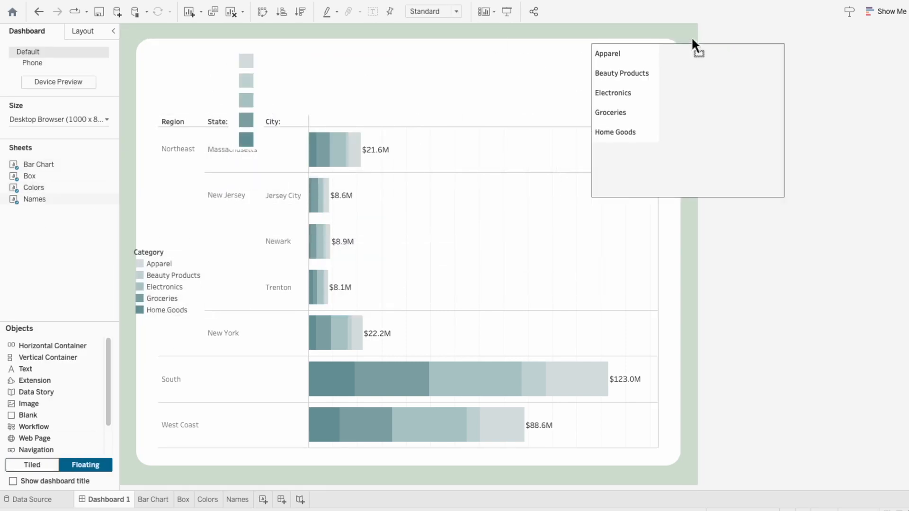
pyautogui.moveTo(785, 197); pyautogui.dragTo(674, 142)
# Move the Colors sheet beside the category names in the upper-right corner, shrink it, and align both sheets row by row.
pyautogui.click(312, 56)
pyautogui.moveTo(325, 47); pyautogui.dragTo(646, 41)
pyautogui.moveTo(742, 198); pyautogui.dragTo(592, 142)
pyautogui.moveTo(570, 40); pyautogui.dragTo(581, 36)
pyautogui.click(654, 59)
pyautogui.moveTo(638, 41); pyautogui.dragTo(636, 38)
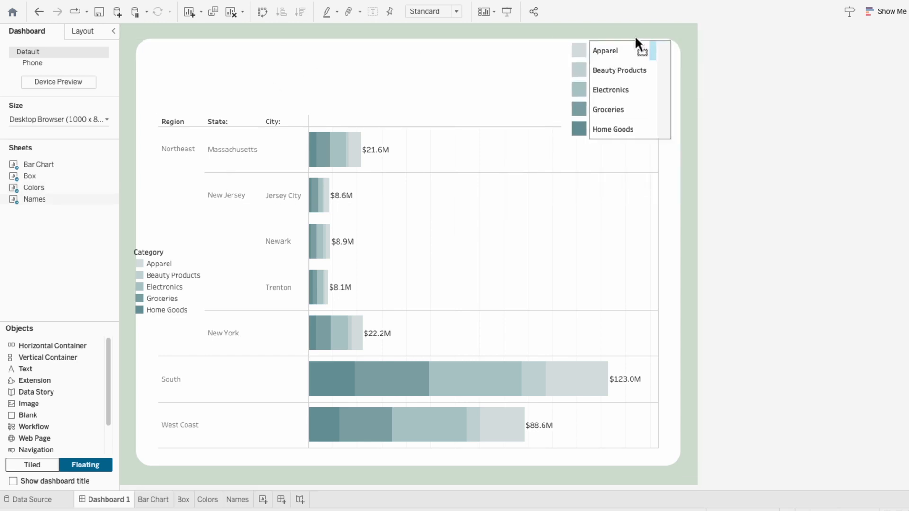
# Set the Category header font size on the Names sheet to 10.
pyautogui.rightClick(617, 52)
pyautogui.click(637, 94)
pyautogui.click(101, 105)
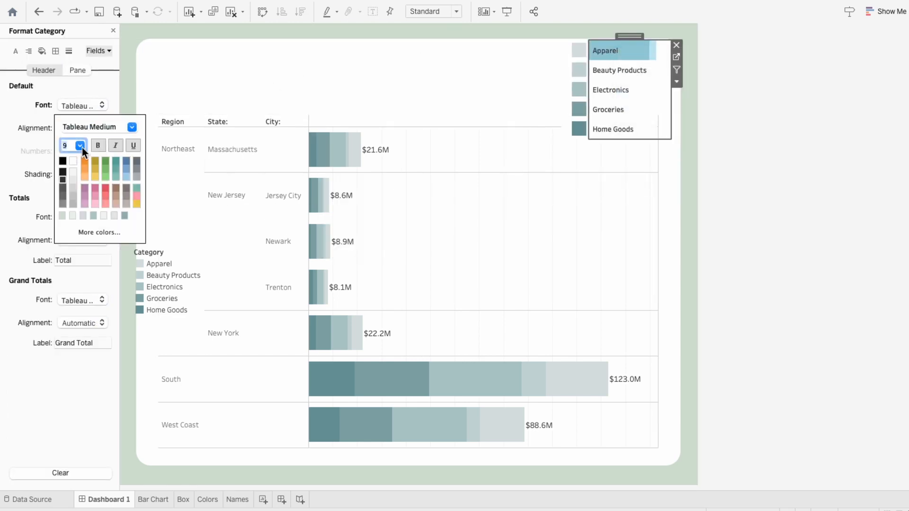
pyautogui.click(80, 146)
pyautogui.click(72, 172)
pyautogui.click(41, 141)
# Reduce the heights of the Names and Colors sheets equally so the custom legend rows sit closer together.
pyautogui.moveTo(630, 139); pyautogui.dragTo(630, 113)
pyautogui.click(578, 71)
pyautogui.moveTo(578, 138); pyautogui.dragTo(579, 113)
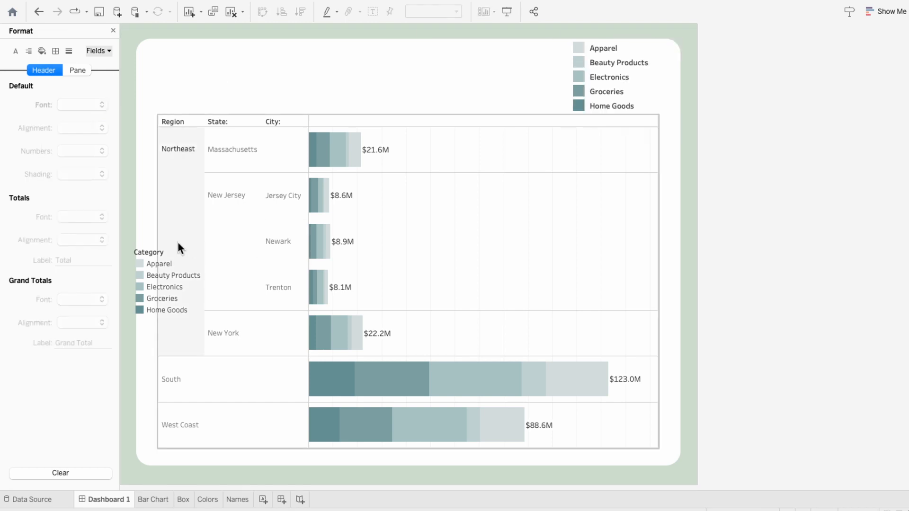
# Move the default Category legend beneath the custom legend and set its body font size to 10 for comparison.
pyautogui.click(180, 256)
pyautogui.moveTo(179, 240); pyautogui.dragTo(616, 107)
pyautogui.click(660, 131)
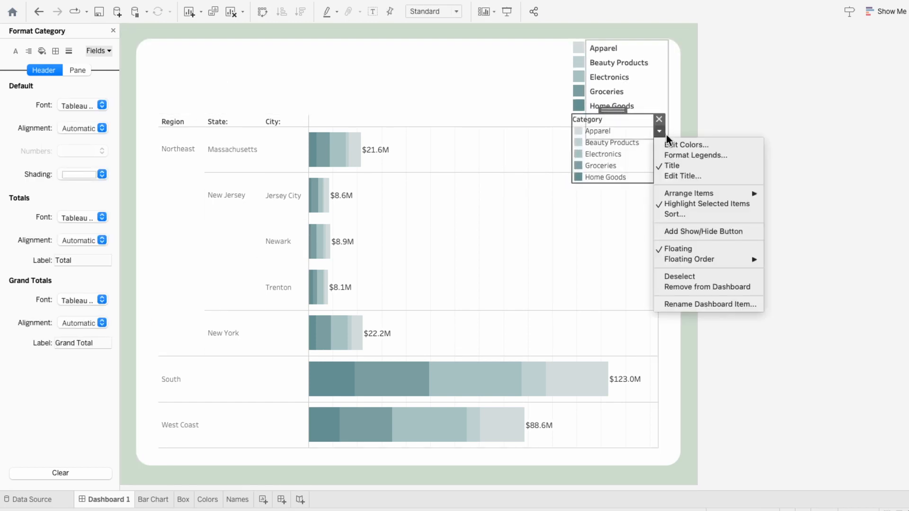
pyautogui.click(670, 155)
pyautogui.click(83, 136)
pyautogui.click(80, 176)
pyautogui.click(67, 203)
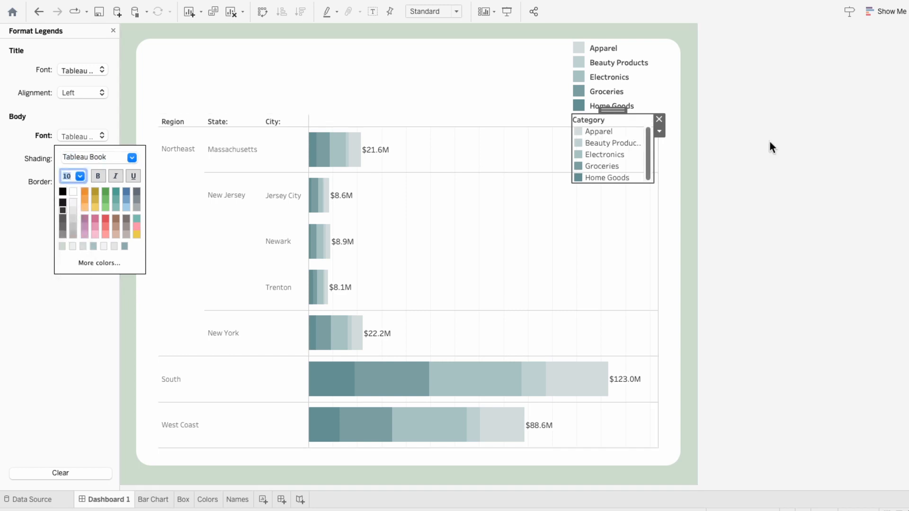
pyautogui.click(769, 141)
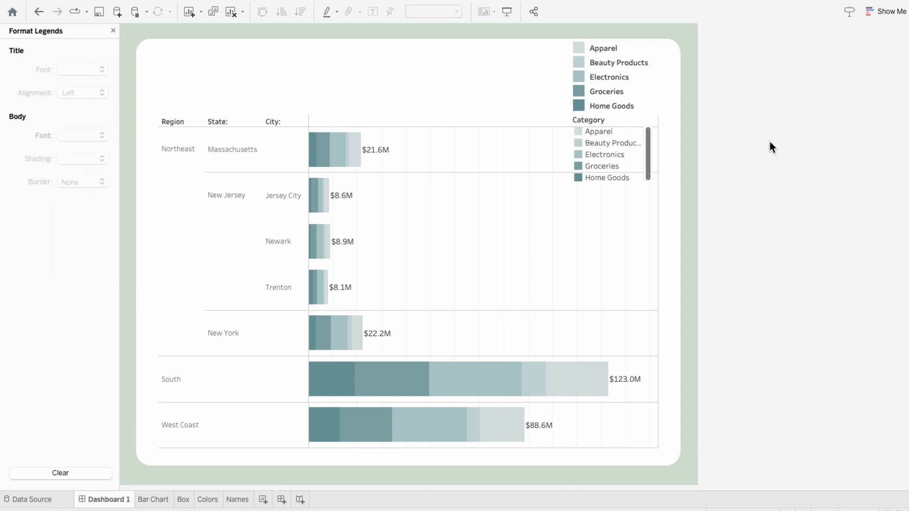
# Remove the default Category legend from the dashboard.
pyautogui.click(612, 151)
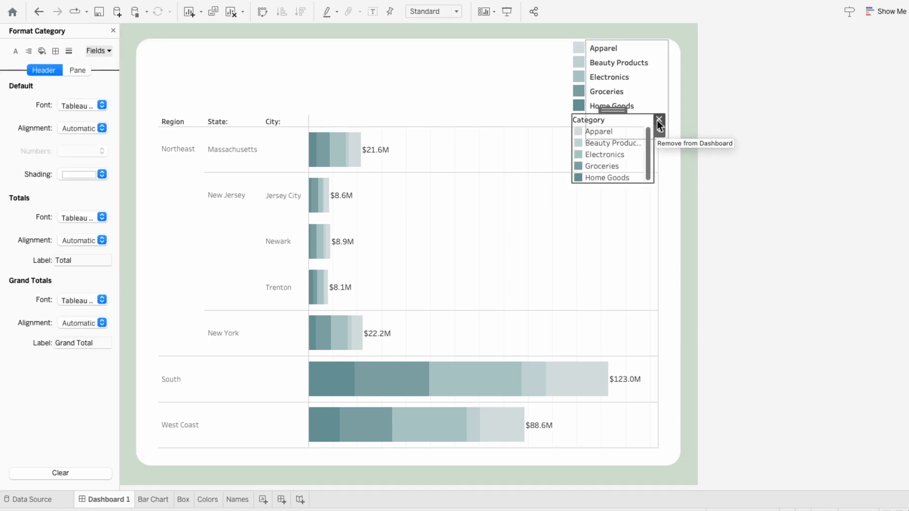
pyautogui.click(657, 120)
# Add a floating text object reading "Drill-Down Regional Sales Analysis:" and "Color-Coded Product Categories" on two lines.
pyautogui.moveTo(26, 369); pyautogui.dragTo(268, 308)
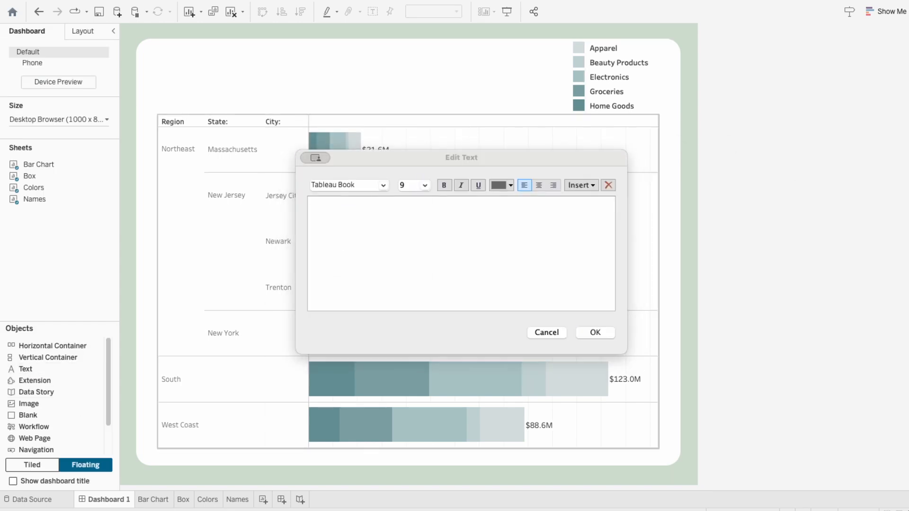
pyautogui.press('super+v')
pyautogui.press('Return')
# Format the whole title text as bold, black, size 16, and confirm it.
pyautogui.moveTo(429, 221); pyautogui.dragTo(282, 197)
pyautogui.click(445, 185)
pyautogui.click(510, 185)
pyautogui.click(425, 185)
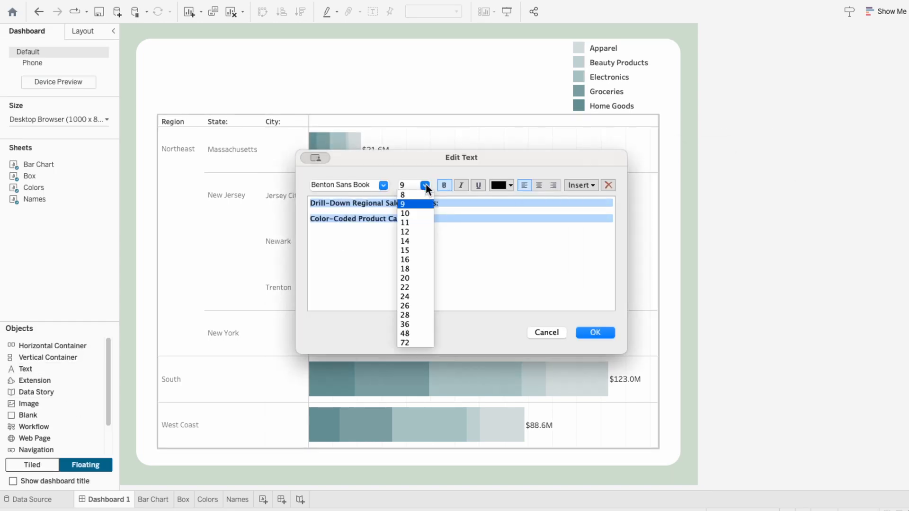
pyautogui.click(407, 259)
pyautogui.click(595, 332)
# Fit the title text object in the box's upper-left area and extend the bar chart's top edge up toward it.
pyautogui.moveTo(365, 115); pyautogui.dragTo(448, 93)
pyautogui.click(503, 122)
pyautogui.moveTo(503, 115); pyautogui.dragTo(451, 102)
pyautogui.click(433, 84)
# Set the bar chart's column divider pane border to None.
pyautogui.rightClick(392, 166)
pyautogui.click(411, 201)
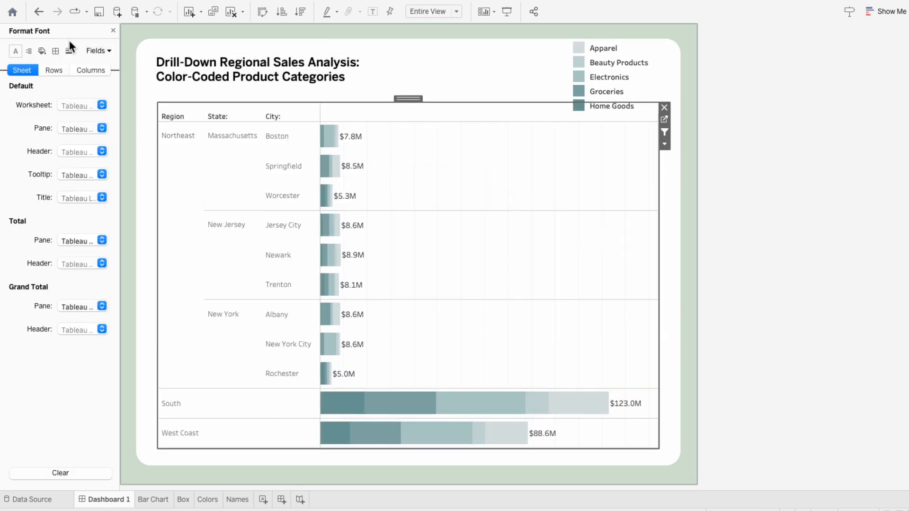
pyautogui.click(56, 51)
pyautogui.click(77, 410)
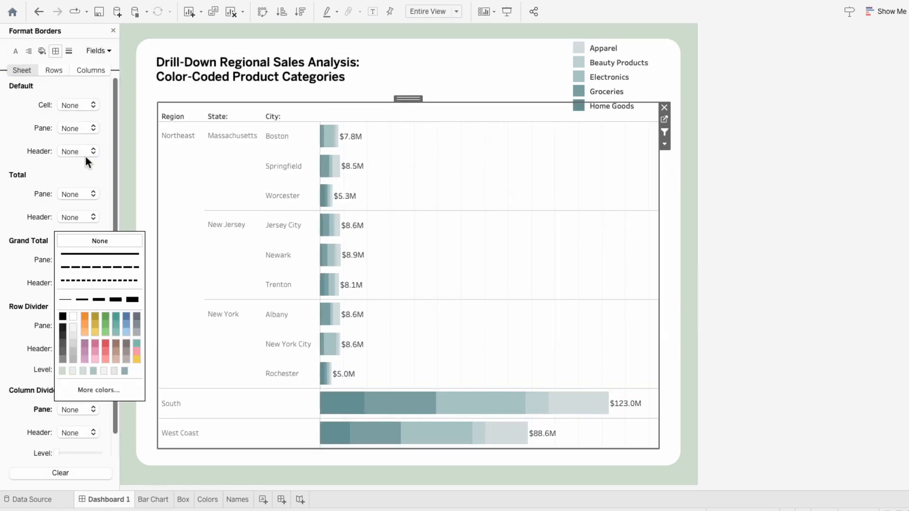
# Set the bar chart's column grid lines to None.
pyautogui.click(69, 51)
pyautogui.click(84, 70)
pyautogui.click(81, 104)
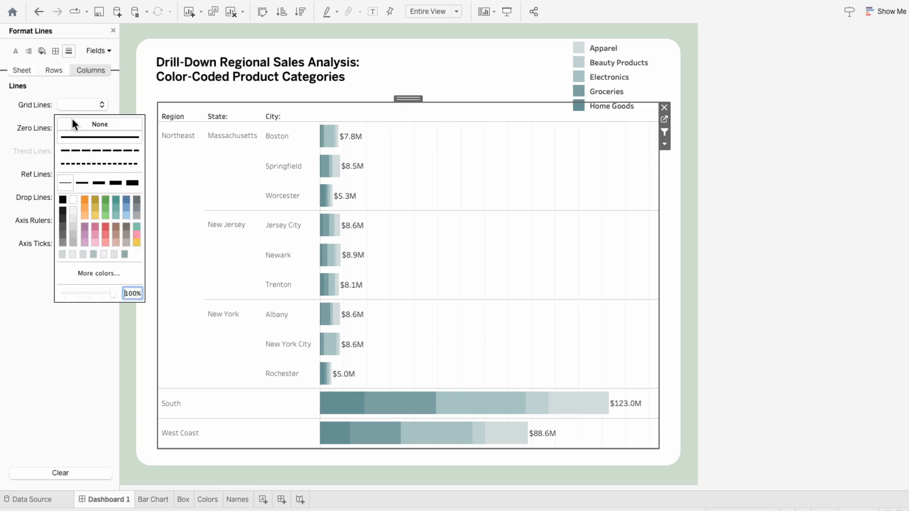
pyautogui.click(72, 122)
pyautogui.click(74, 100)
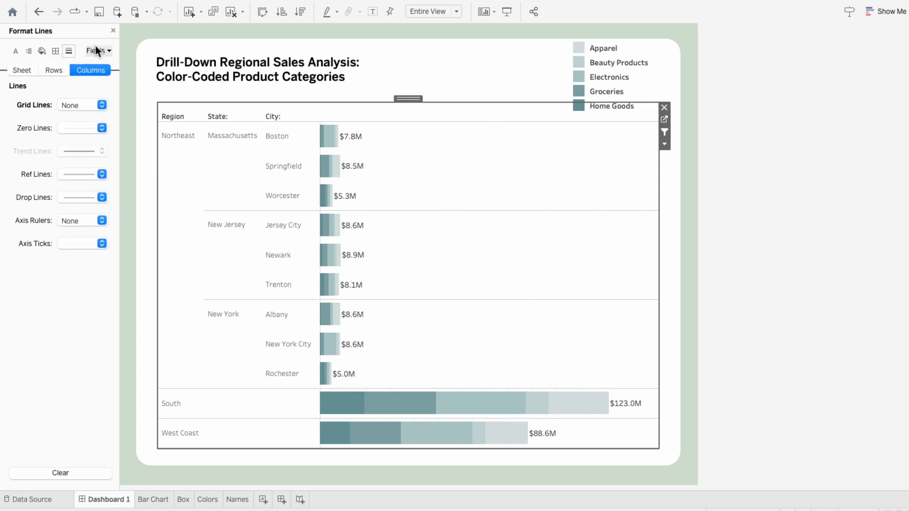
# Set the Region header font to Tableau Regular in a near-black color.
pyautogui.click(97, 51)
pyautogui.click(106, 115)
pyautogui.click(67, 105)
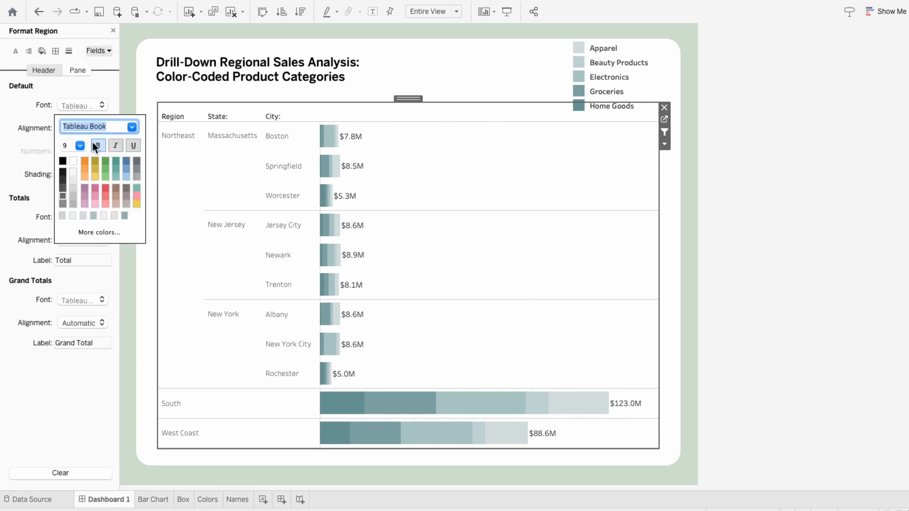
pyautogui.click(131, 127)
pyautogui.click(107, 185)
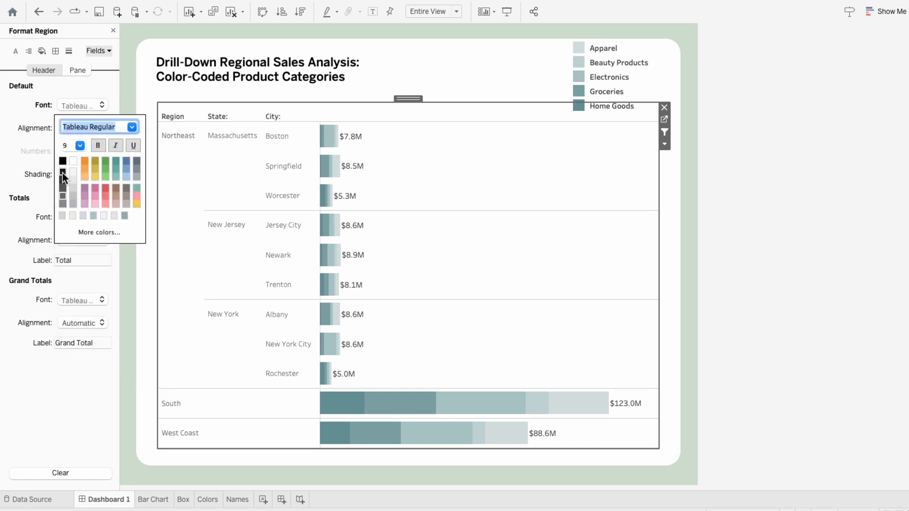
# Set the State: header font to a near-black color.
pyautogui.click(97, 51)
pyautogui.click(98, 64)
pyautogui.click(81, 105)
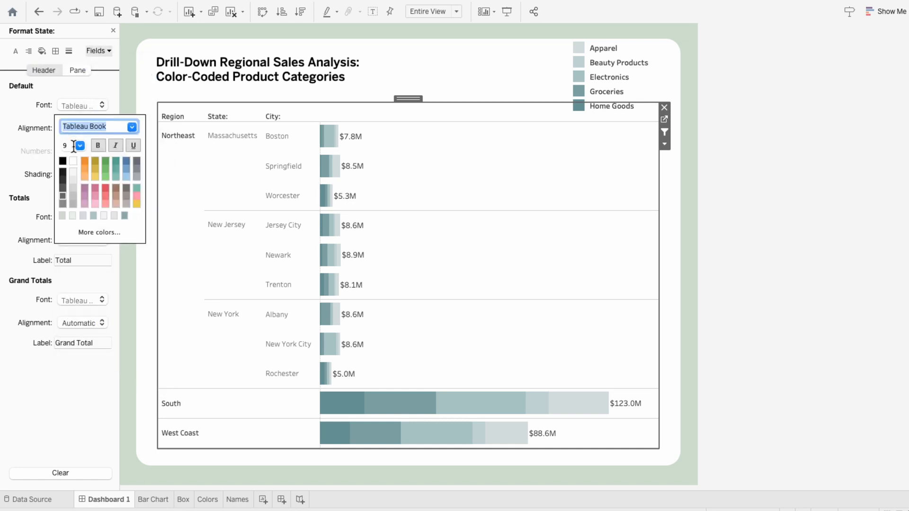
pyautogui.click(63, 177)
pyautogui.click(49, 131)
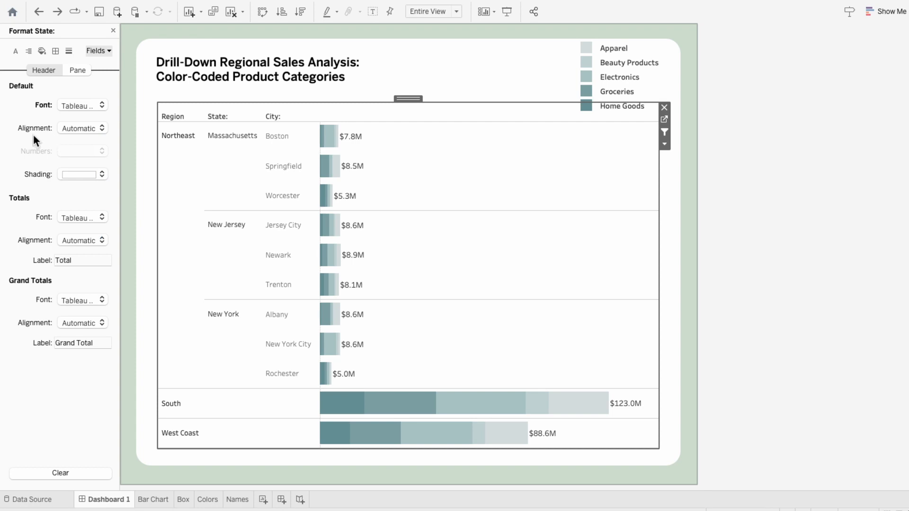
# Hide the bar chart's field labels for rows and extend the chart slightly upward and to the left.
pyautogui.rightClick(182, 115)
pyautogui.click(214, 208)
pyautogui.moveTo(219, 103); pyautogui.dragTo(219, 90)
pyautogui.moveTo(157, 142); pyautogui.dragTo(151, 142)
# Shift the Names and Colors sheets closer to the white box's right edge, keeping the swatches next to the category names.
pyautogui.click(665, 53)
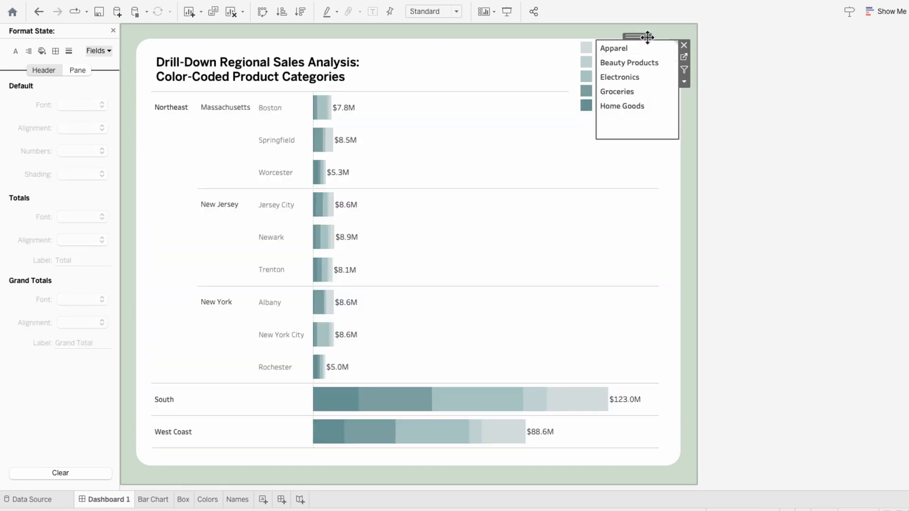
pyautogui.moveTo(635, 36)
pyautogui.mouseDown()
pyautogui.moveTo(646, 37)
pyautogui.moveTo(597, 36)
pyautogui.moveTo(646, 37)
pyautogui.mouseUp()
pyautogui.click(763, 106)
pyautogui.click(587, 76)
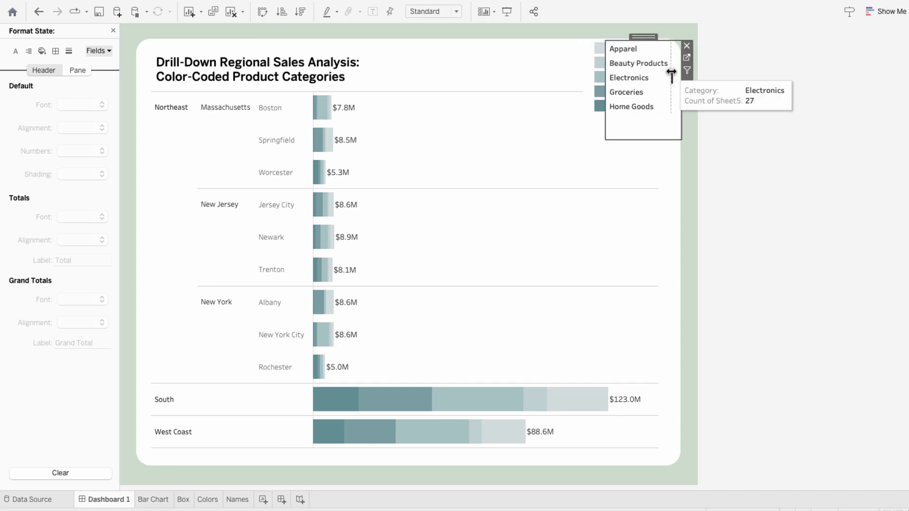
pyautogui.click(729, 103)
# Move the title text slightly up and left, and extend the bar chart's top edge up a little.
pyautogui.click(308, 41)
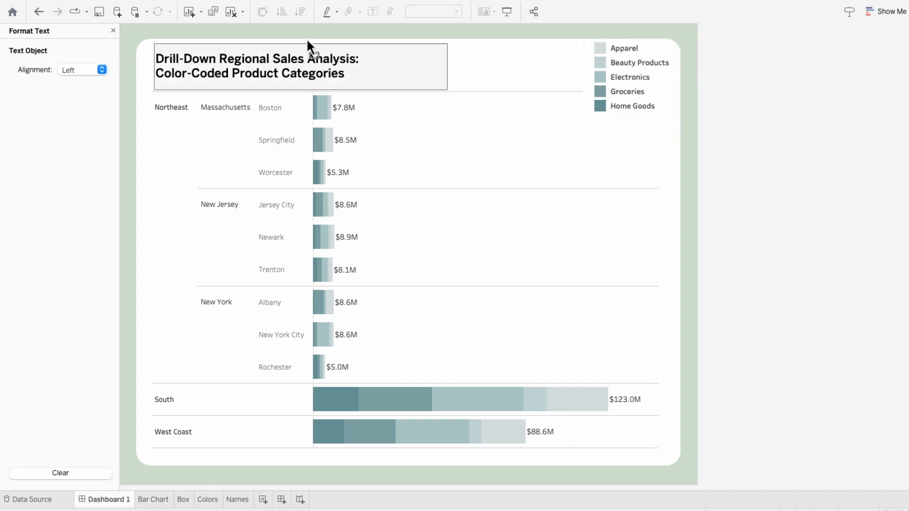
pyautogui.click(493, 91)
pyautogui.click(781, 180)
# Shorten the Names sheet's height and nudge the Names and Colors sheets down together.
pyautogui.click(661, 139)
pyautogui.moveTo(662, 139); pyautogui.dragTo(661, 120)
pyautogui.hotkey('shift', 'Down')
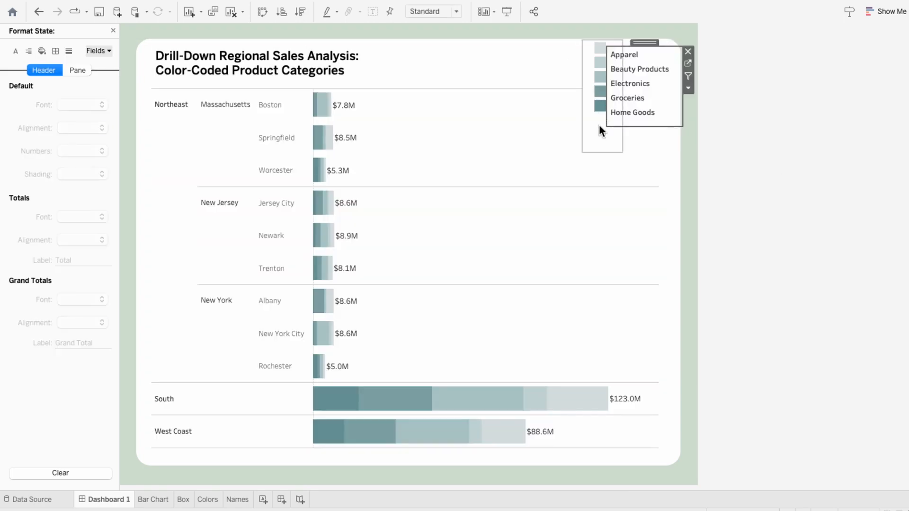
pyautogui.click(599, 124)
pyautogui.hotkey('shift', 'Down')
pyautogui.click(762, 149)
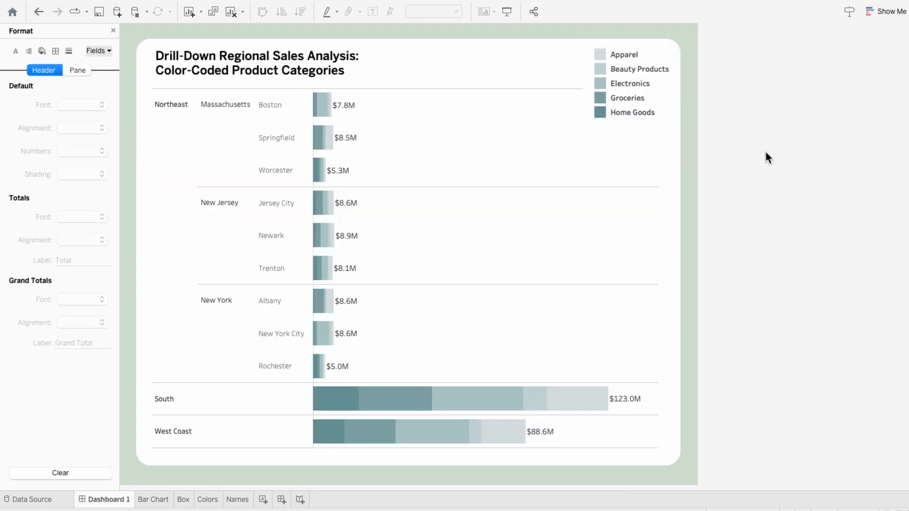
# Close the formatting options and add an empty floating text object over the upper part of the bar chart.
pyautogui.click(113, 31)
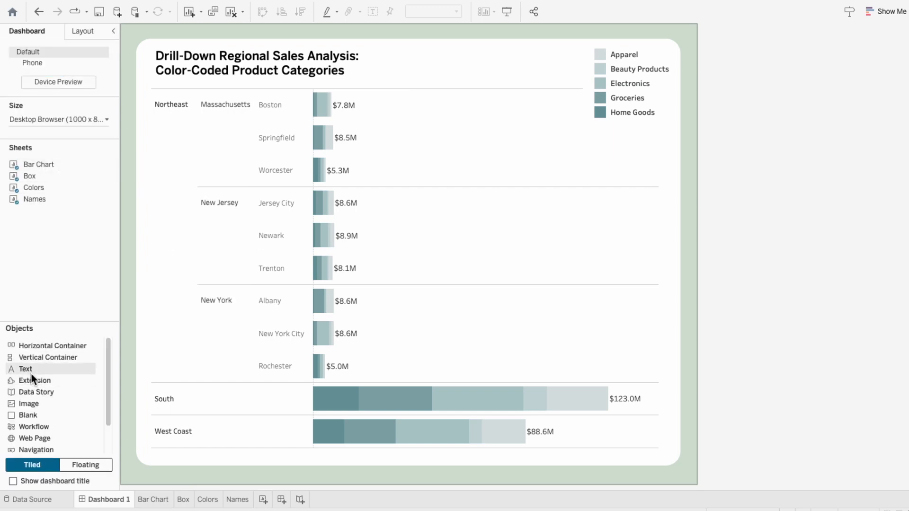
pyautogui.click(83, 465)
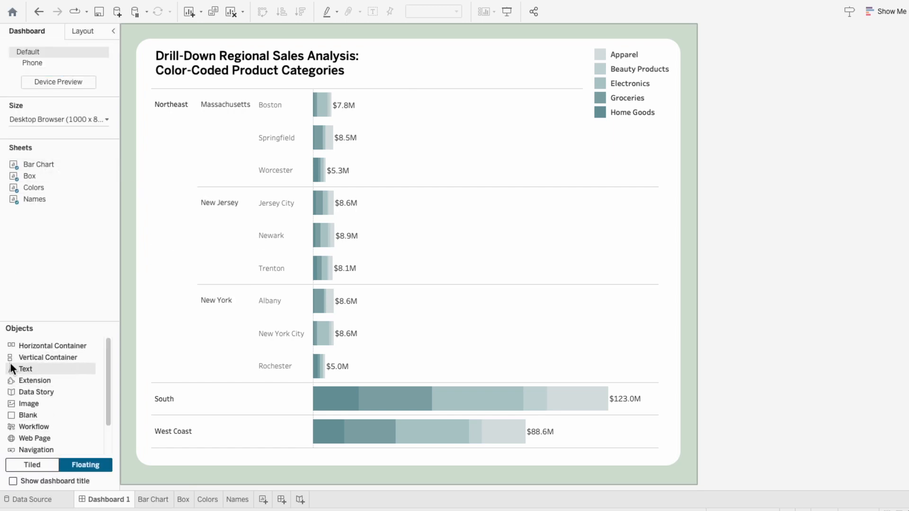
pyautogui.moveTo(13, 369); pyautogui.dragTo(222, 106)
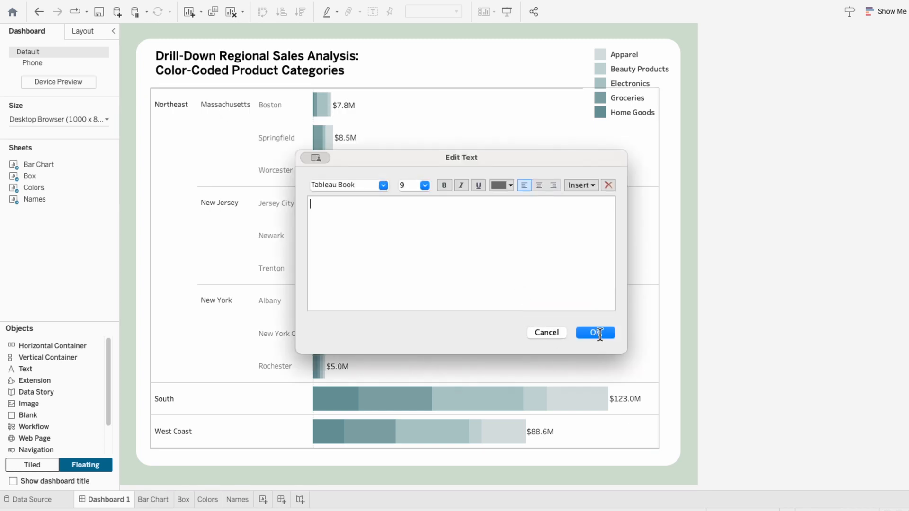
pyautogui.click(595, 333)
# Set the empty text object's background to white.
pyautogui.click(87, 33)
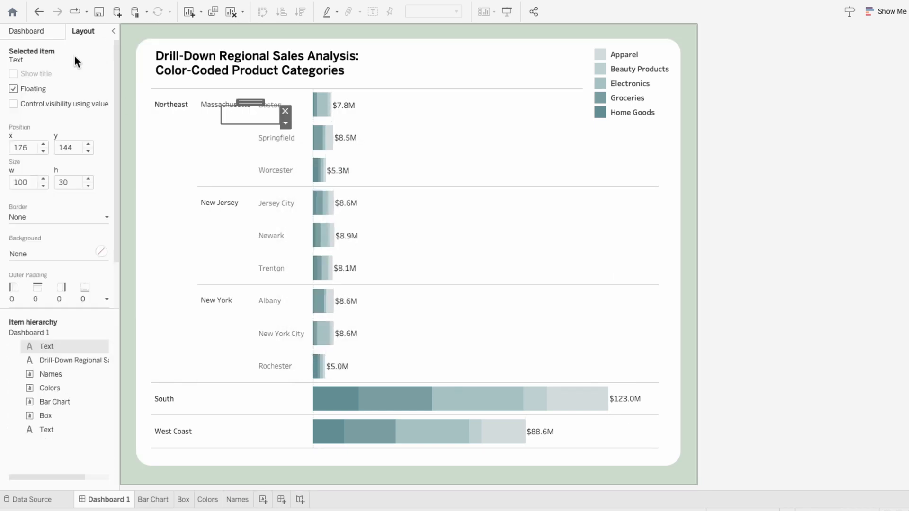
pyautogui.click(34, 253)
pyautogui.click(31, 292)
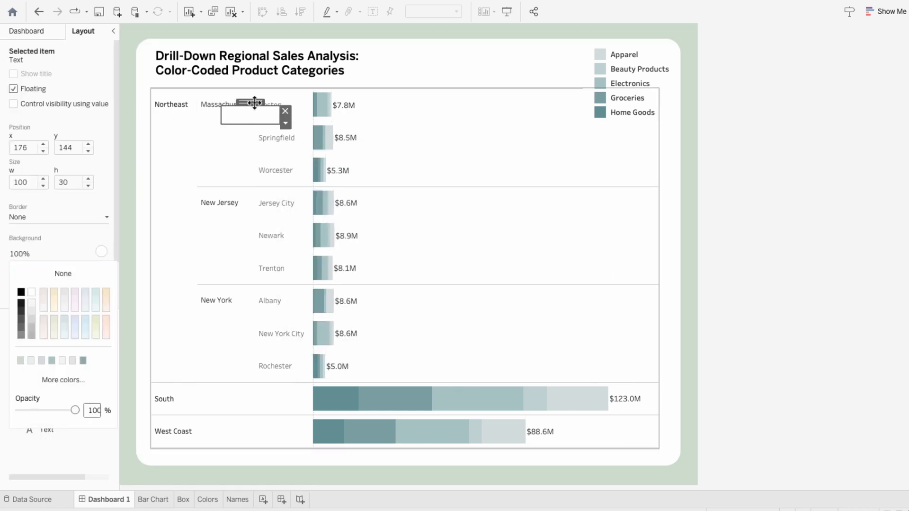
# Stretch the white text object to about 760 × 24 over the bar chart's top line and place a copy over its bottom line.
pyautogui.moveTo(254, 103); pyautogui.dragTo(591, 97)
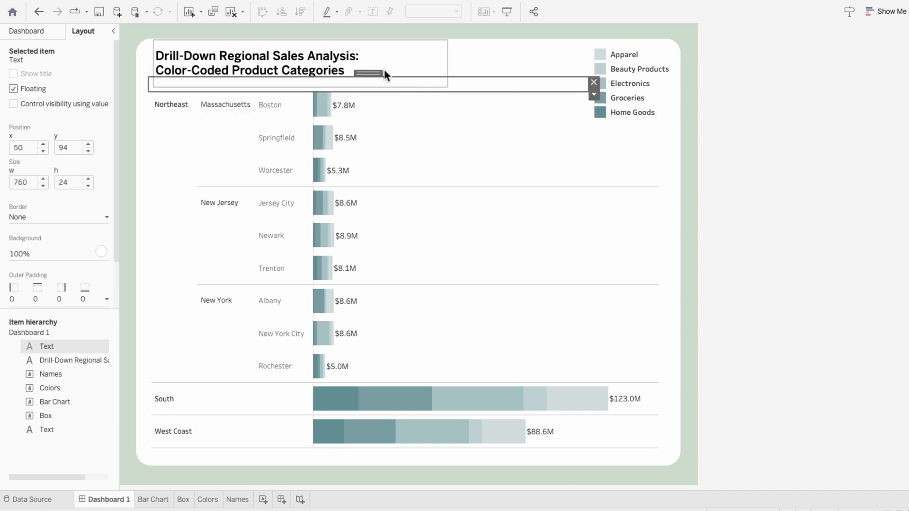
pyautogui.moveTo(384, 72); pyautogui.dragTo(365, 445)
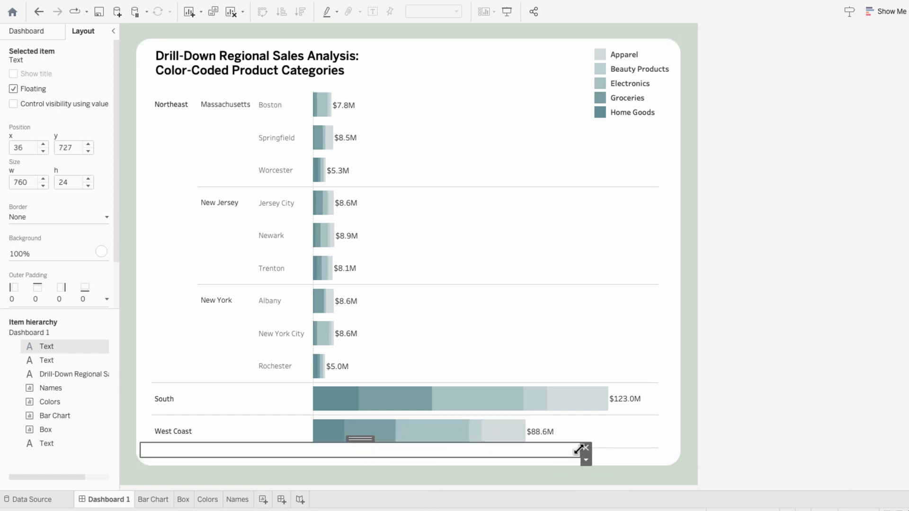
pyautogui.click(846, 318)
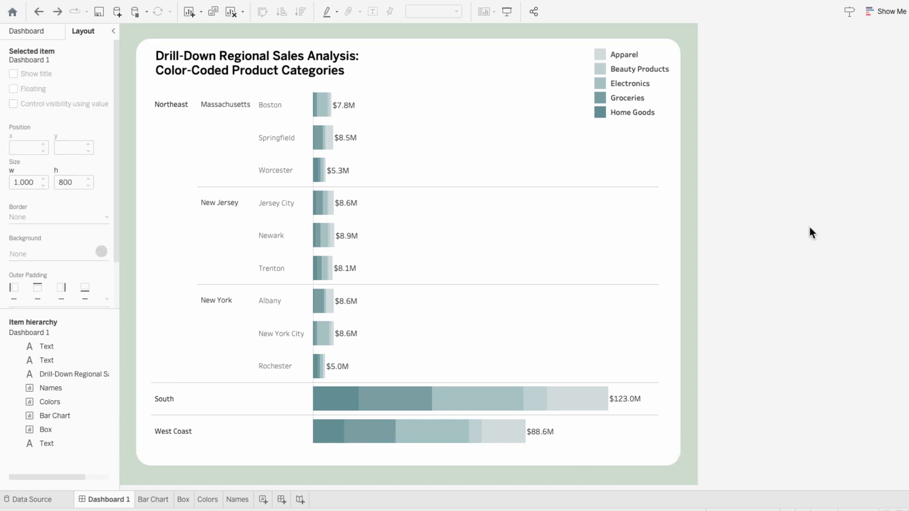
# Shade the bar chart's Region header column light green.
pyautogui.rightClick(464, 245)
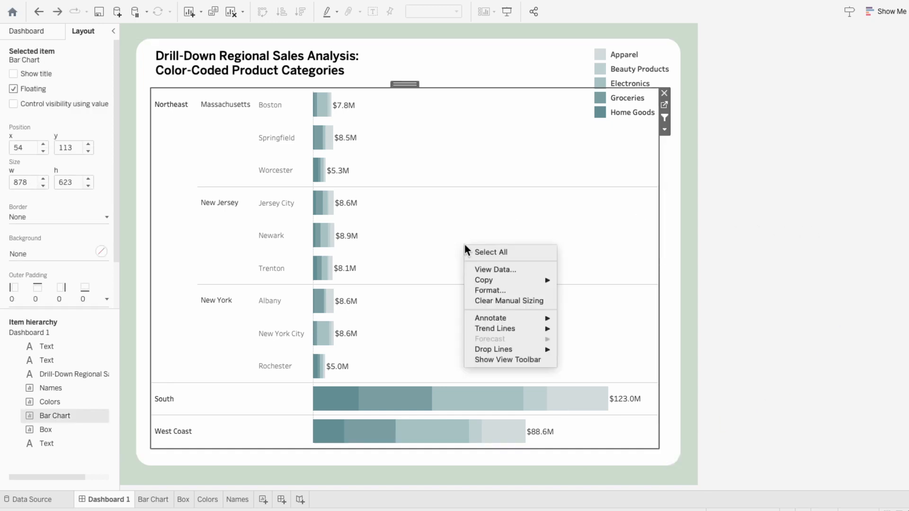
pyautogui.click(477, 289)
pyautogui.click(109, 51)
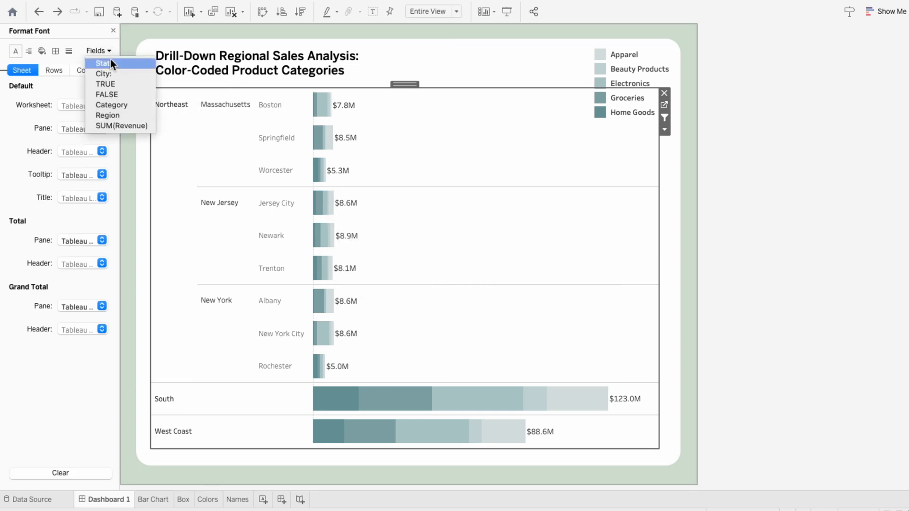
pyautogui.click(111, 112)
pyautogui.click(85, 174)
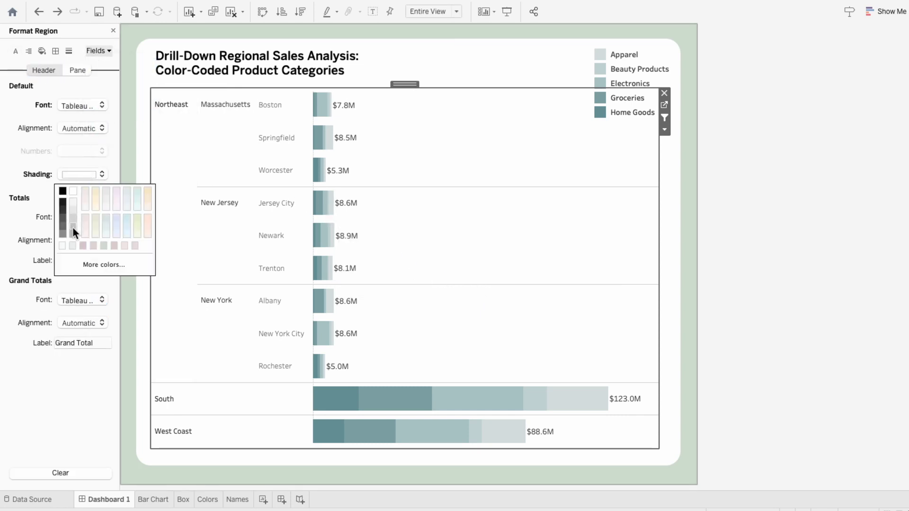
pyautogui.click(71, 246)
pyautogui.click(99, 129)
# Shade the bar chart's State header column a paler mint green.
pyautogui.click(100, 50)
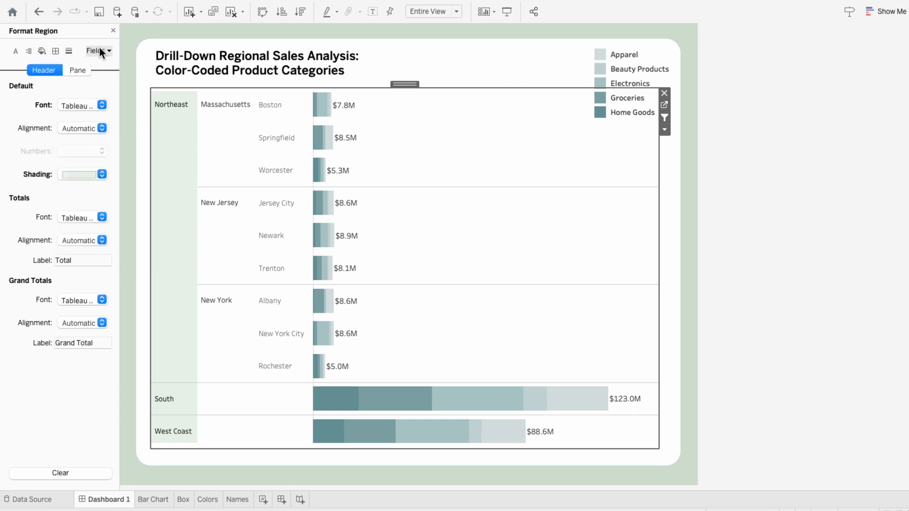
pyautogui.click(100, 50)
pyautogui.click(103, 63)
pyautogui.click(90, 175)
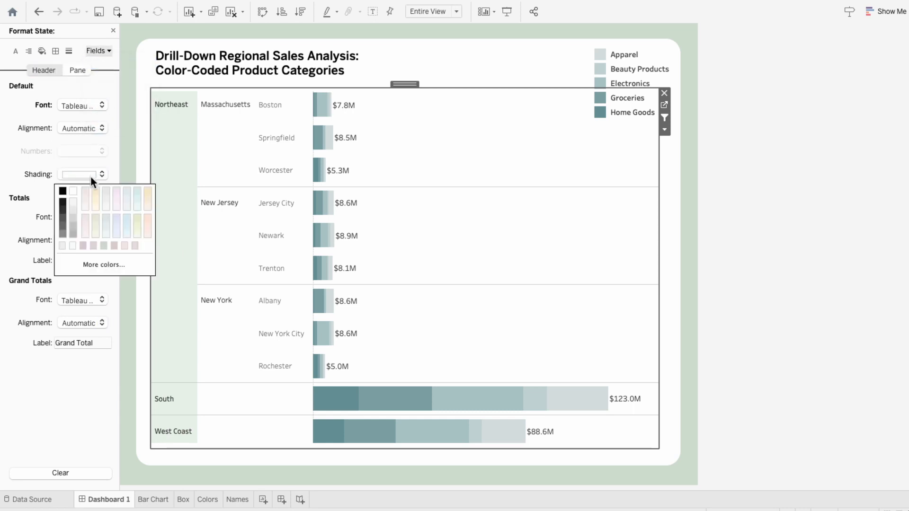
pyautogui.click(70, 246)
pyautogui.click(98, 90)
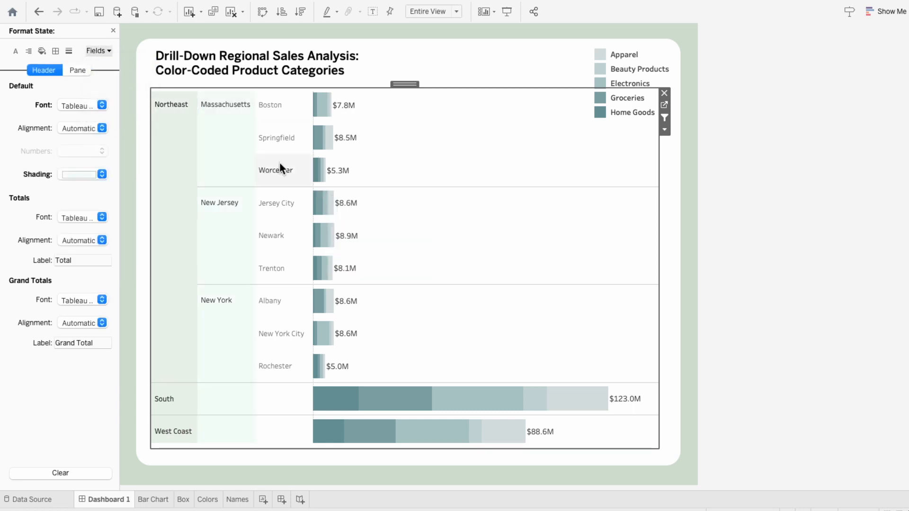
# Set the bar chart's row divider borders to None for the pane and a thin solid line for the header.
pyautogui.click(56, 52)
pyautogui.click(79, 326)
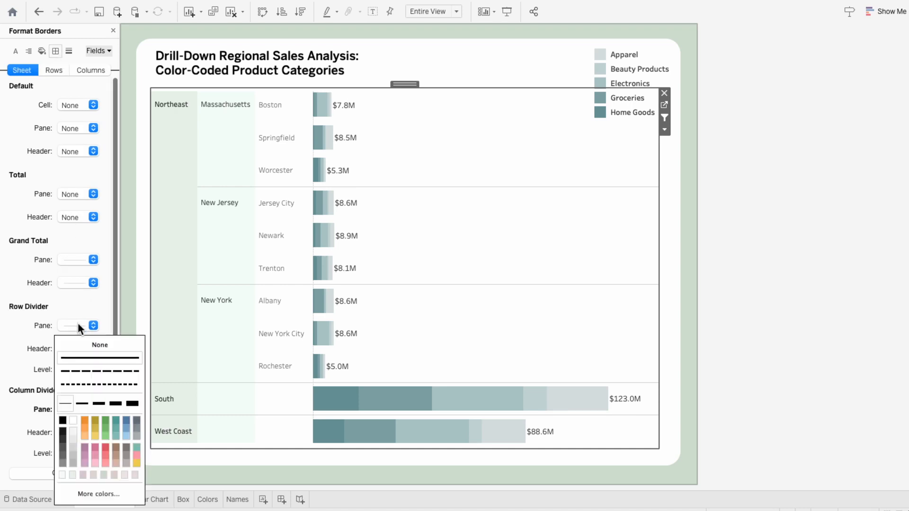
pyautogui.click(78, 343)
pyautogui.click(68, 349)
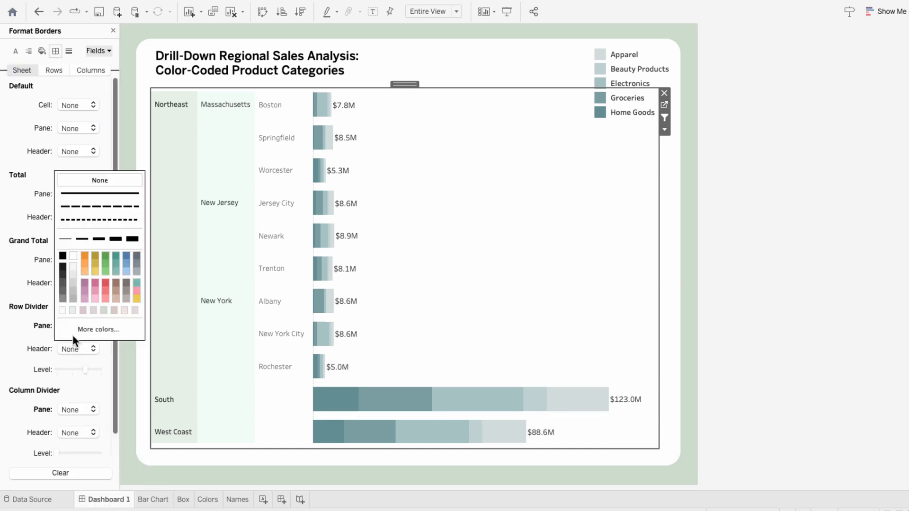
pyautogui.click(86, 194)
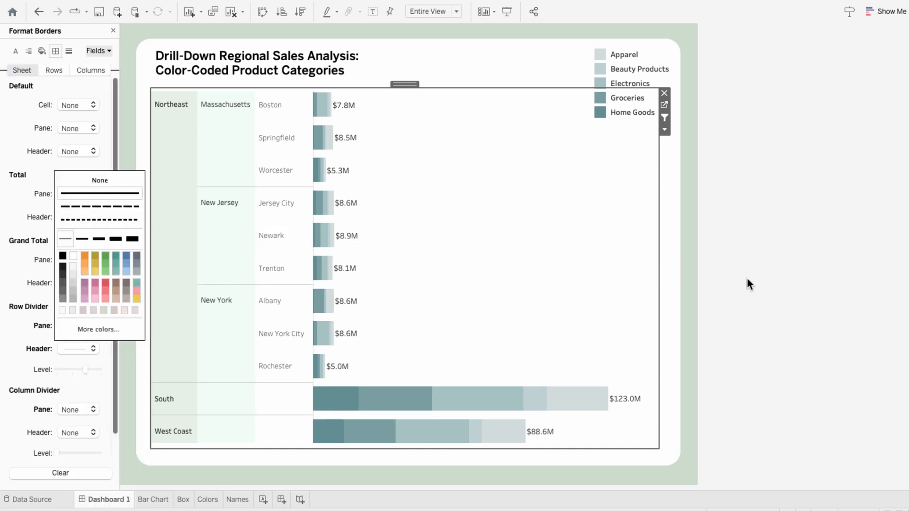
# Extend the bar chart's bottom edge down and its top edge slightly up.
pyautogui.moveTo(638, 449); pyautogui.dragTo(637, 456)
pyautogui.moveTo(634, 457); pyautogui.dragTo(451, 84)
# Move the color legend slightly down, shorten the Colors sheet, and nudge it right toward the category names.
pyautogui.moveTo(645, 43); pyautogui.dragTo(603, 46)
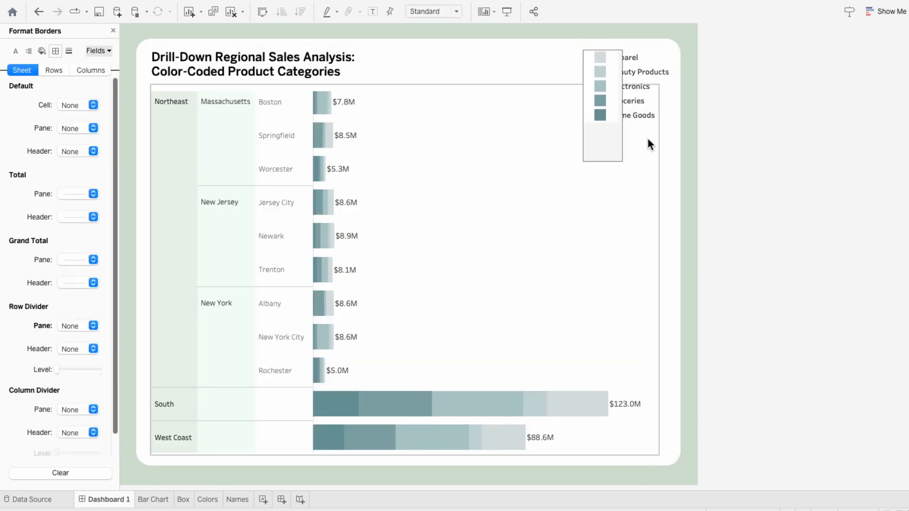
pyautogui.moveTo(603, 162); pyautogui.dragTo(602, 126)
pyautogui.click(763, 116)
pyautogui.click(602, 53)
pyautogui.moveTo(602, 46); pyautogui.dragTo(604, 46)
pyautogui.click(772, 152)
pyautogui.click(602, 41)
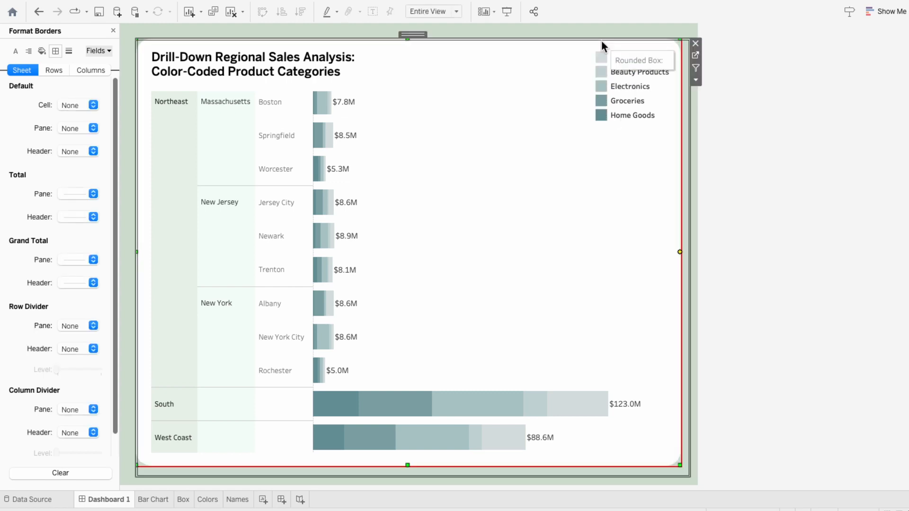
pyautogui.click(584, 101)
pyautogui.click(803, 172)
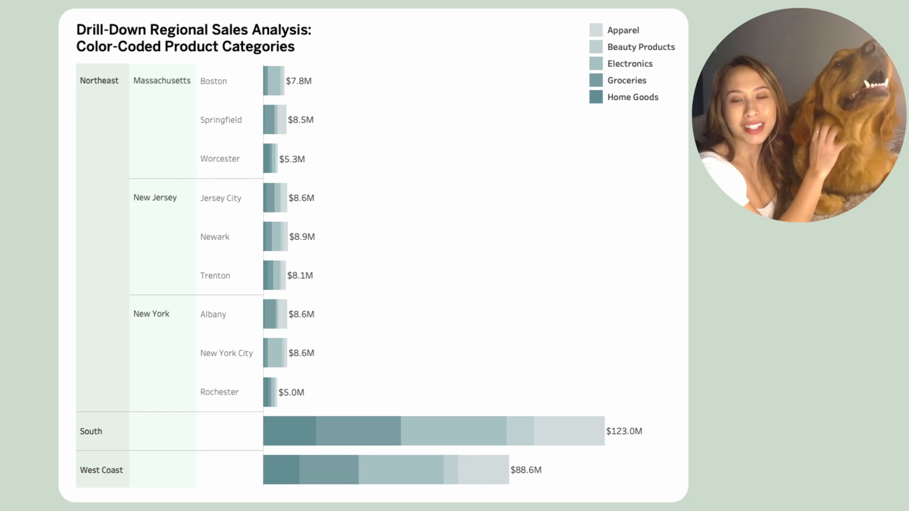
# Drill down into the West Coast region's states and expand California into its cities.
pyautogui.moveTo(423, 469)
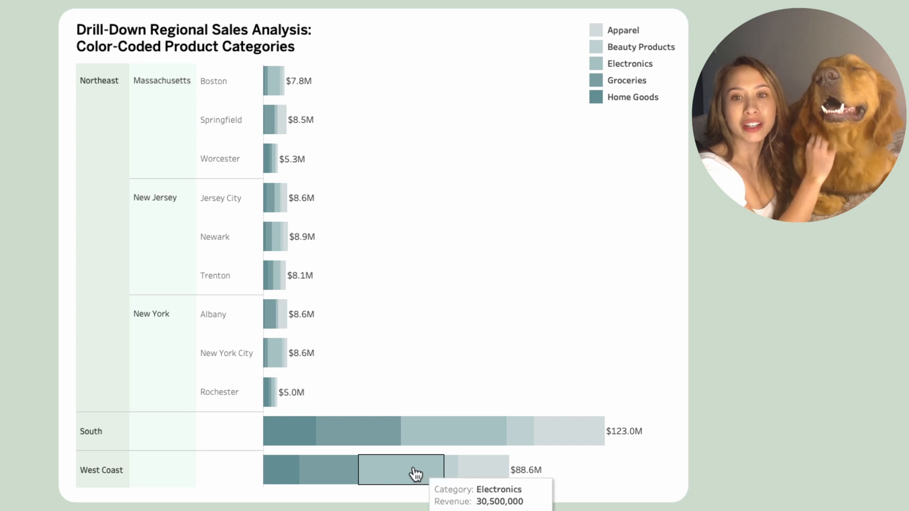
pyautogui.click(120, 468)
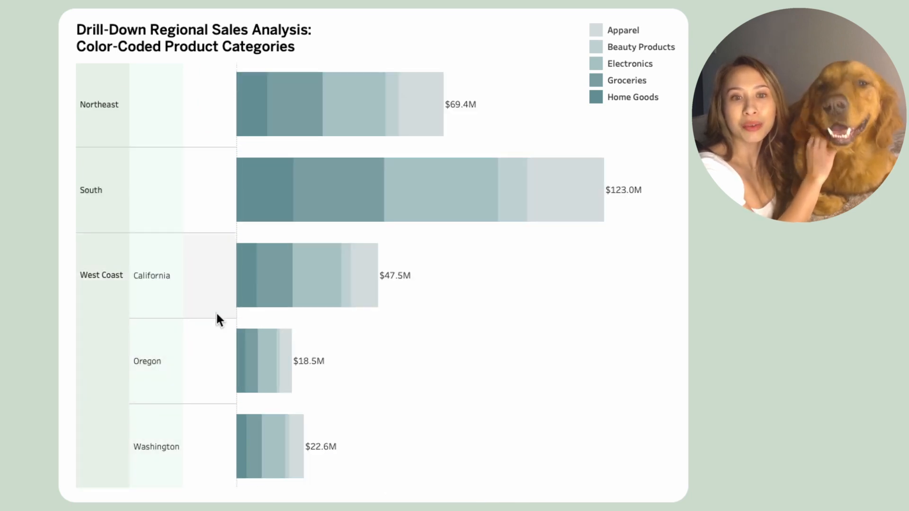
pyautogui.moveTo(323, 294)
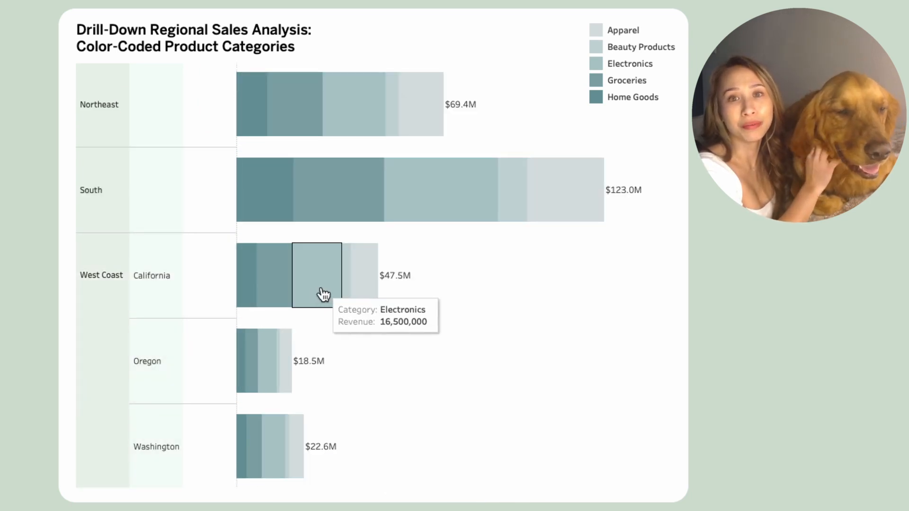
pyautogui.click(161, 277)
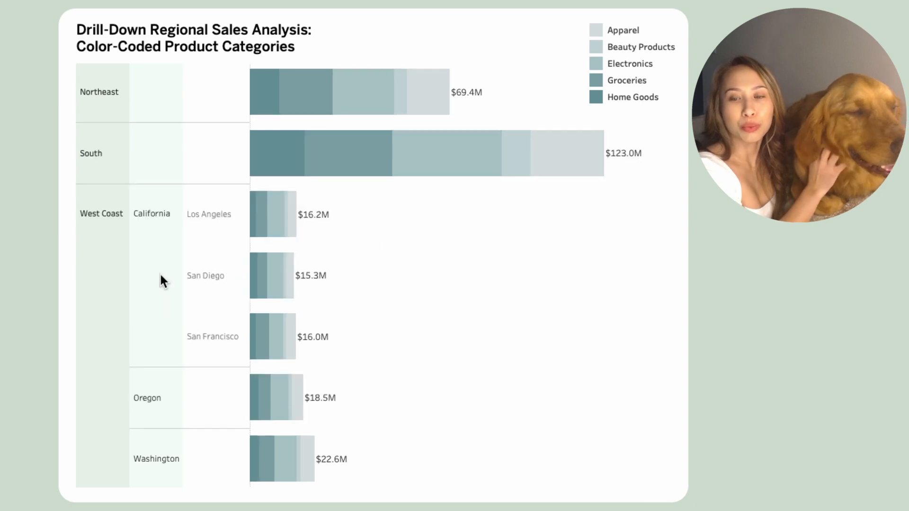